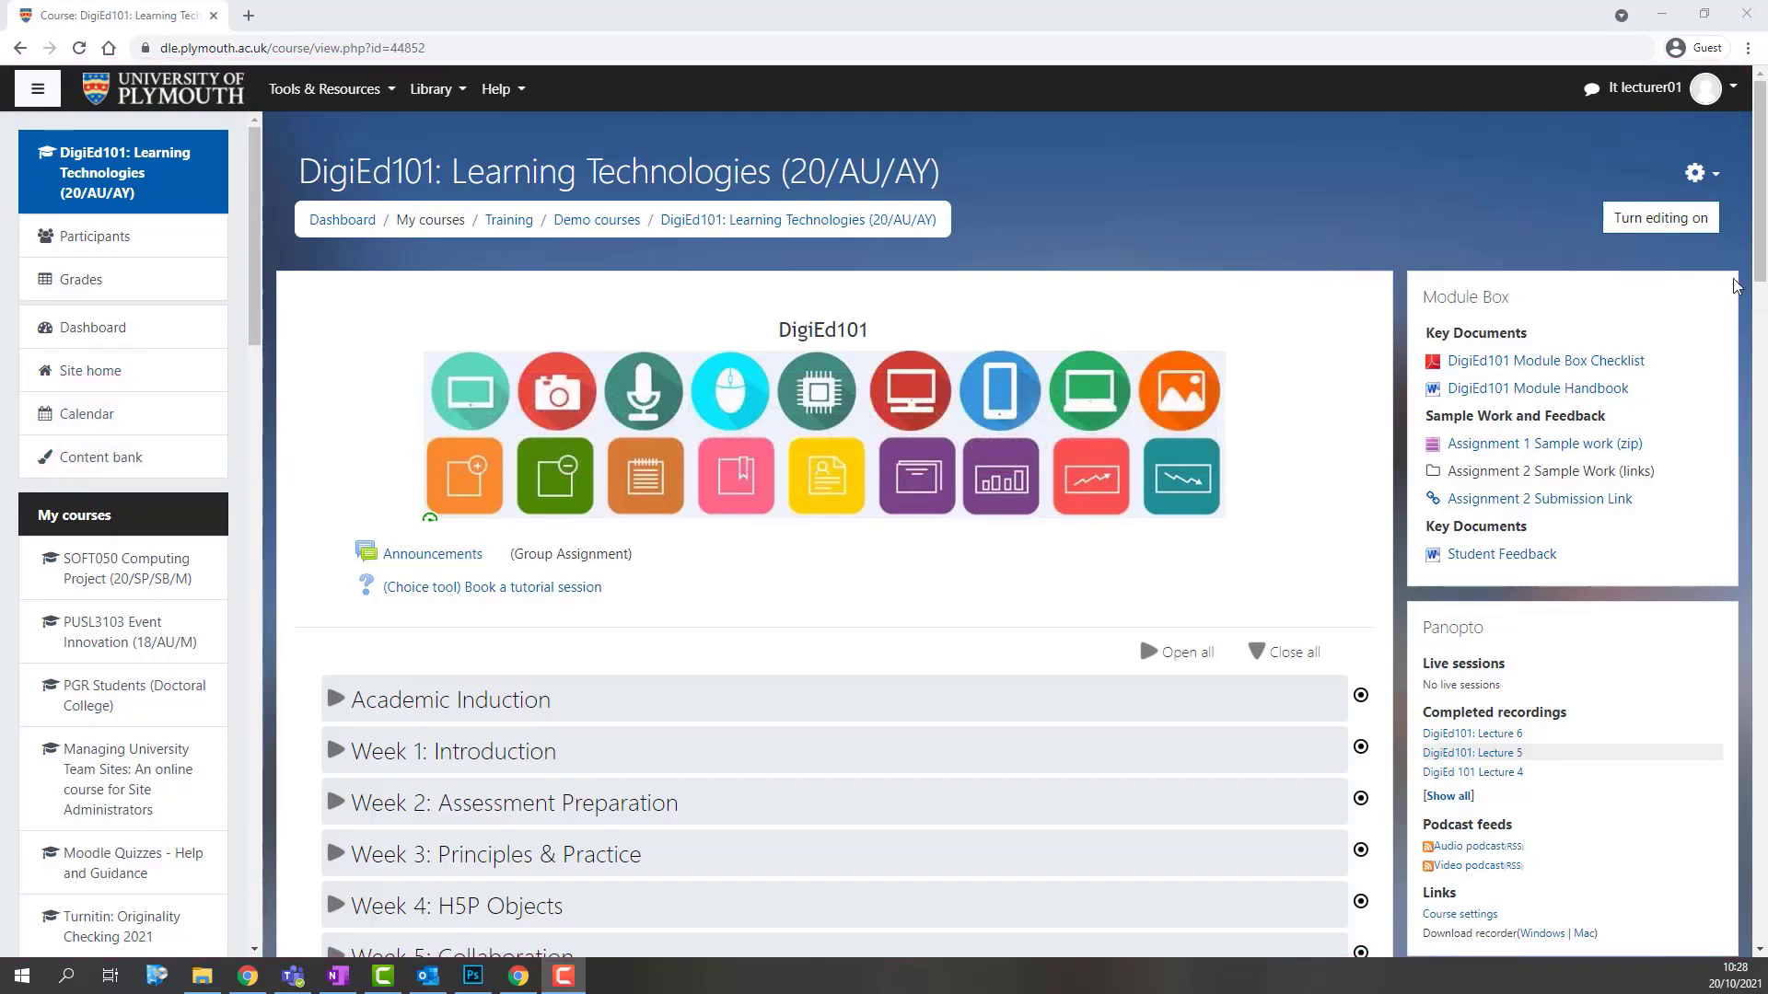
Open the "Essay - Not Separate Feedback Files" assignment in a new browser tab and display all its submissions.
{"action": "scroll", "coordinate": [1761, 276], "scroll_direction": "down", "scroll_amount": 1}
{"action": "scroll", "coordinate": [1760, 276], "scroll_direction": "down", "scroll_amount": 7}
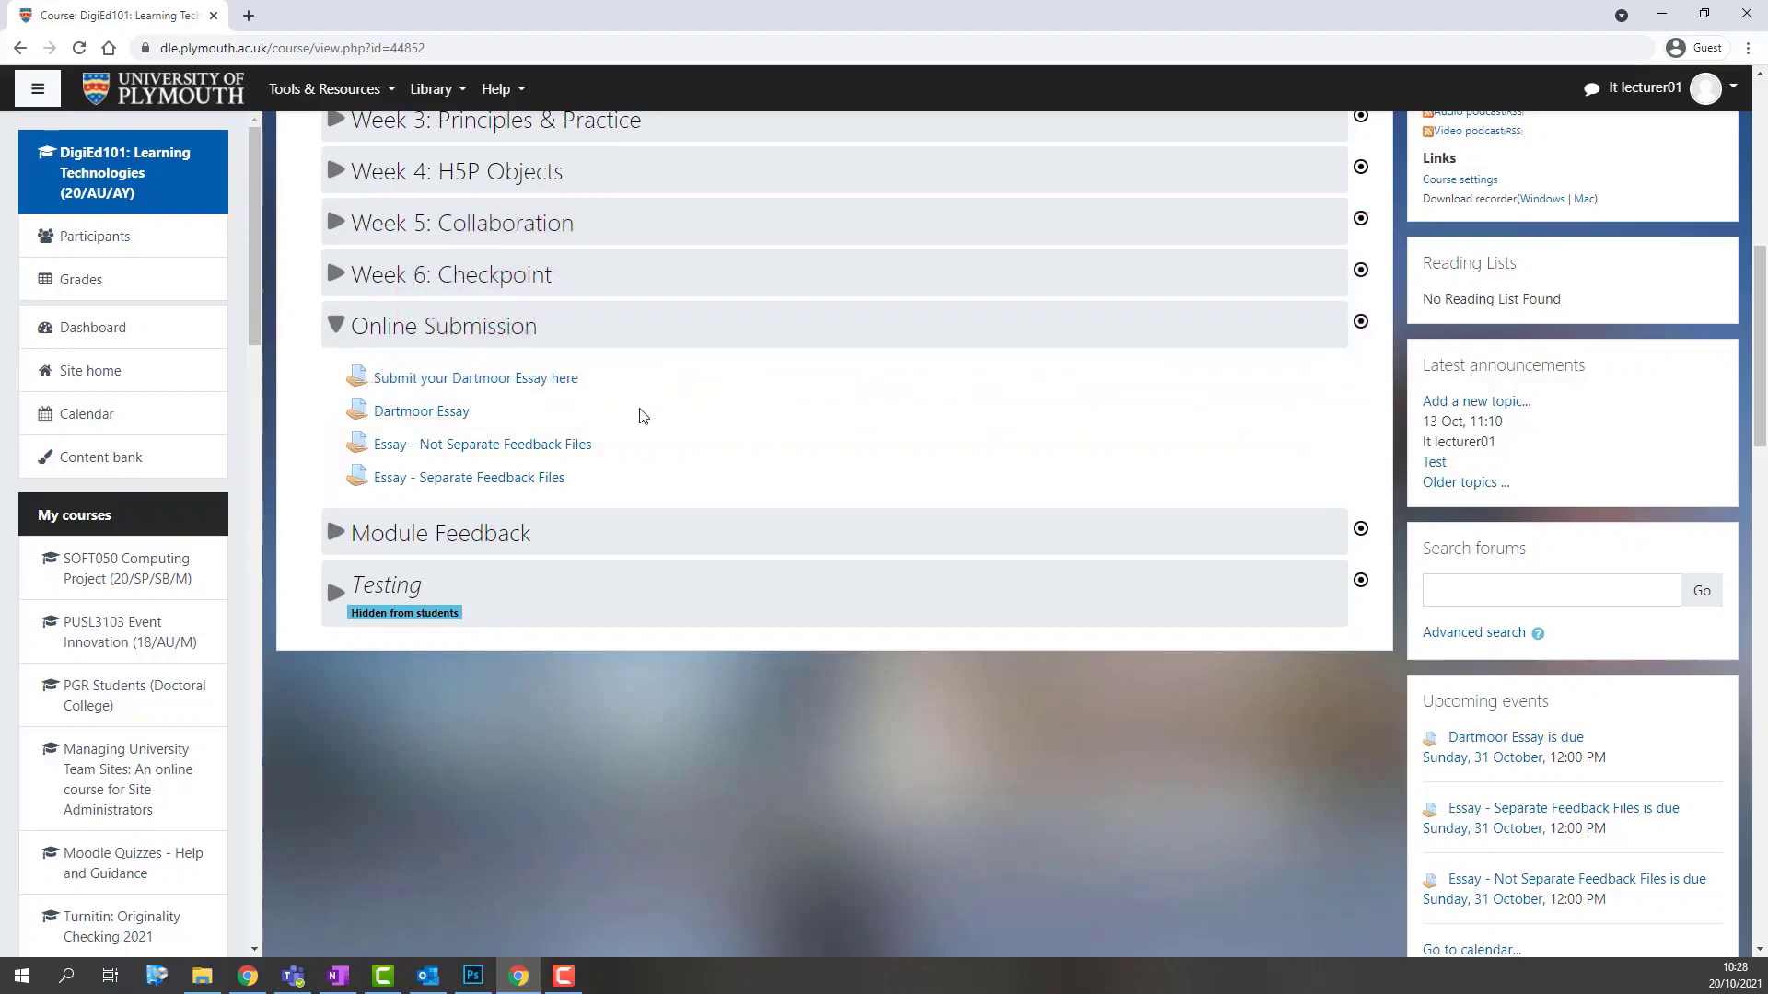
{"action": "middle_click", "coordinate": [576, 446]}
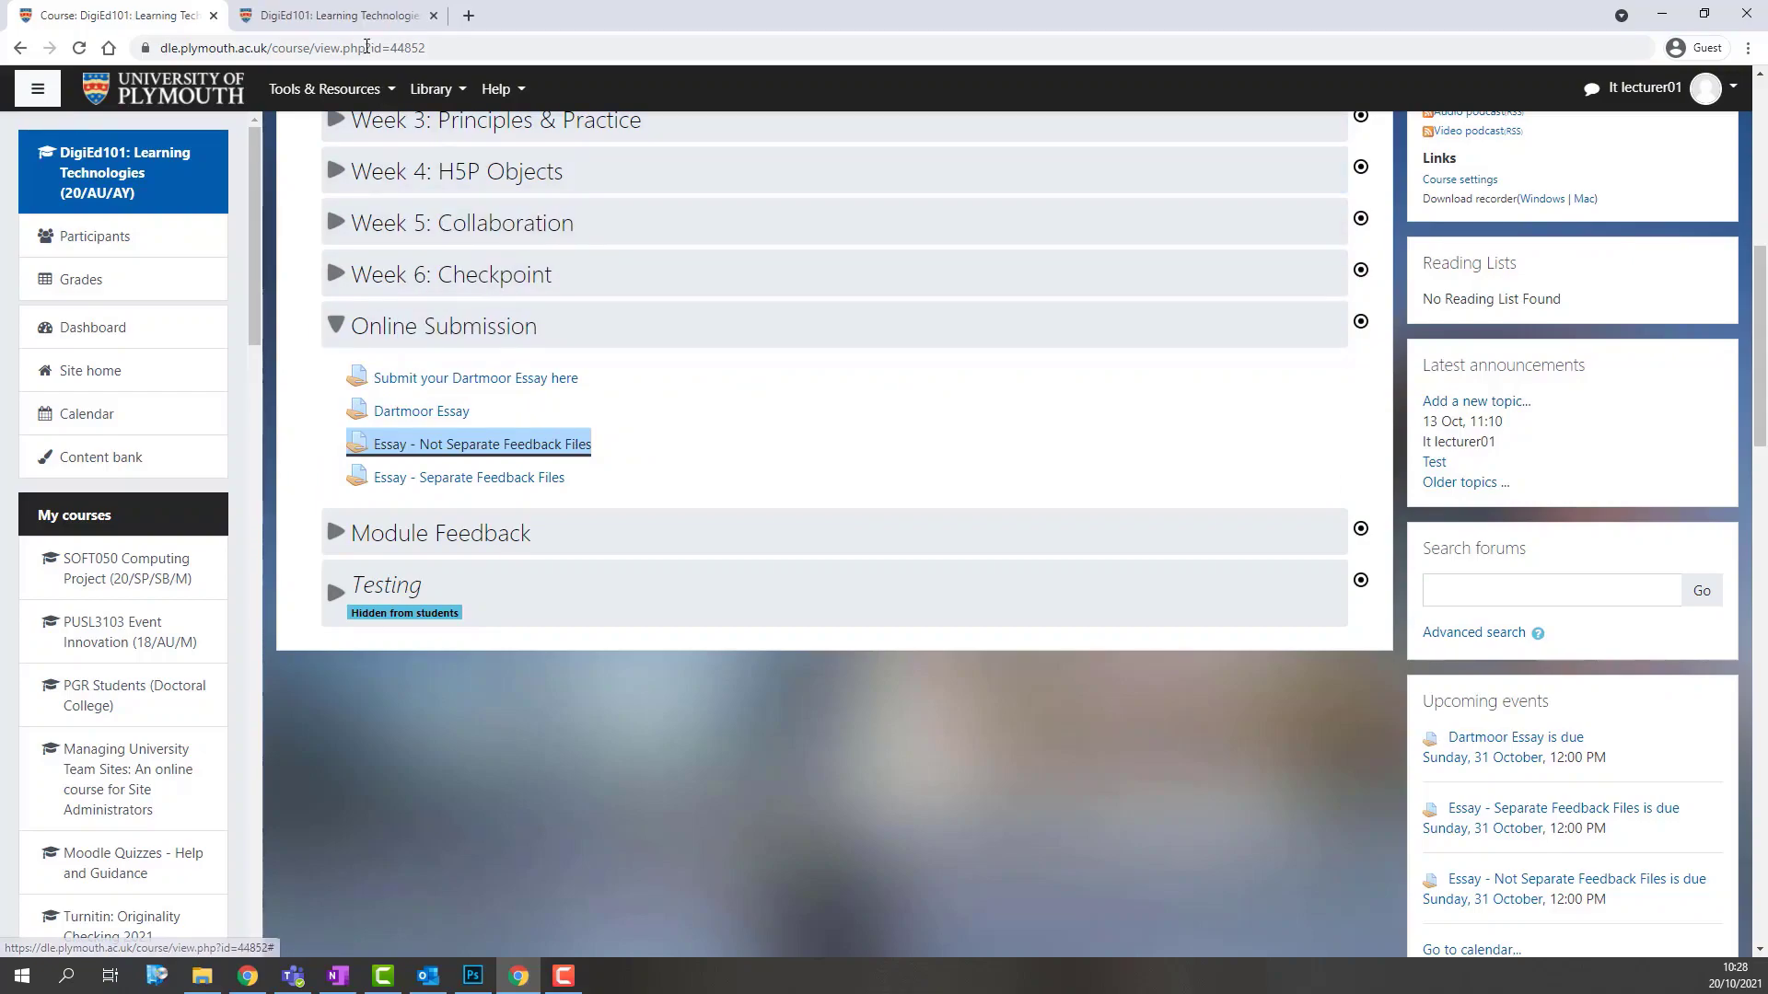
{"action": "left_click", "coordinate": [362, 13]}
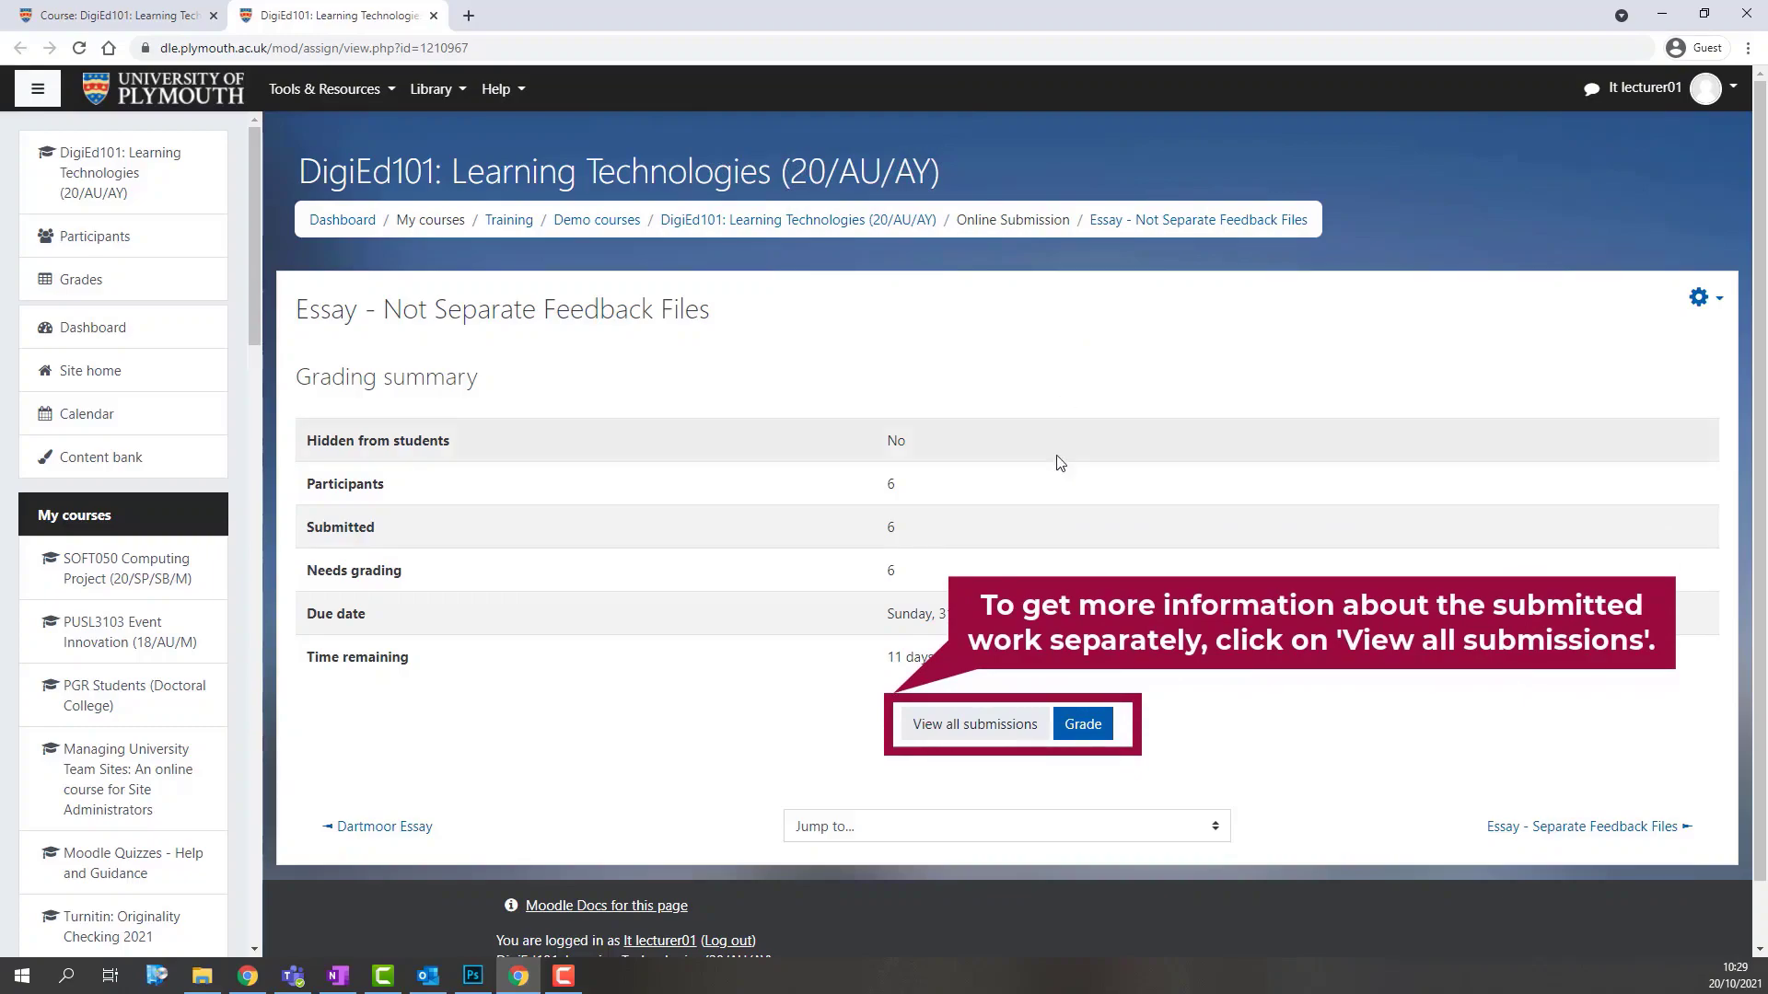
{"action": "left_click", "coordinate": [1017, 724]}
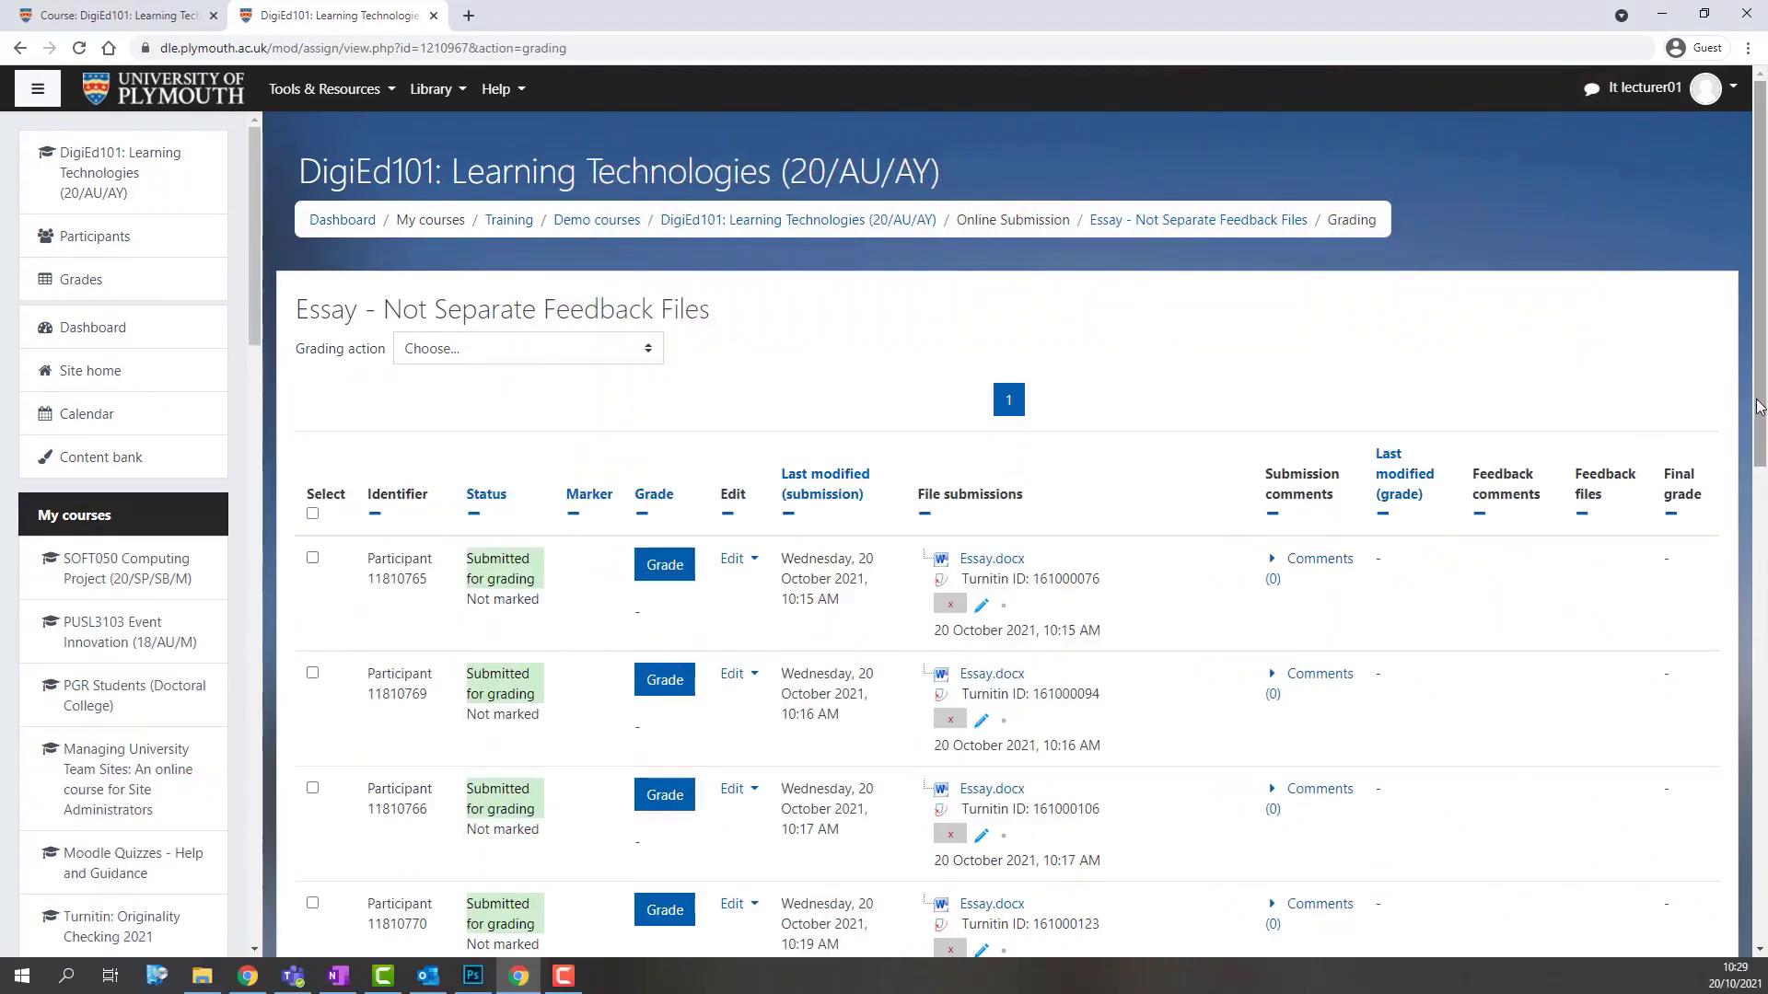
Turn off the "Download submissions in folders" option for this assignment's submissions.
{"action": "left_click_drag", "start_coordinate": [1758, 406], "coordinate": [1759, 560]}
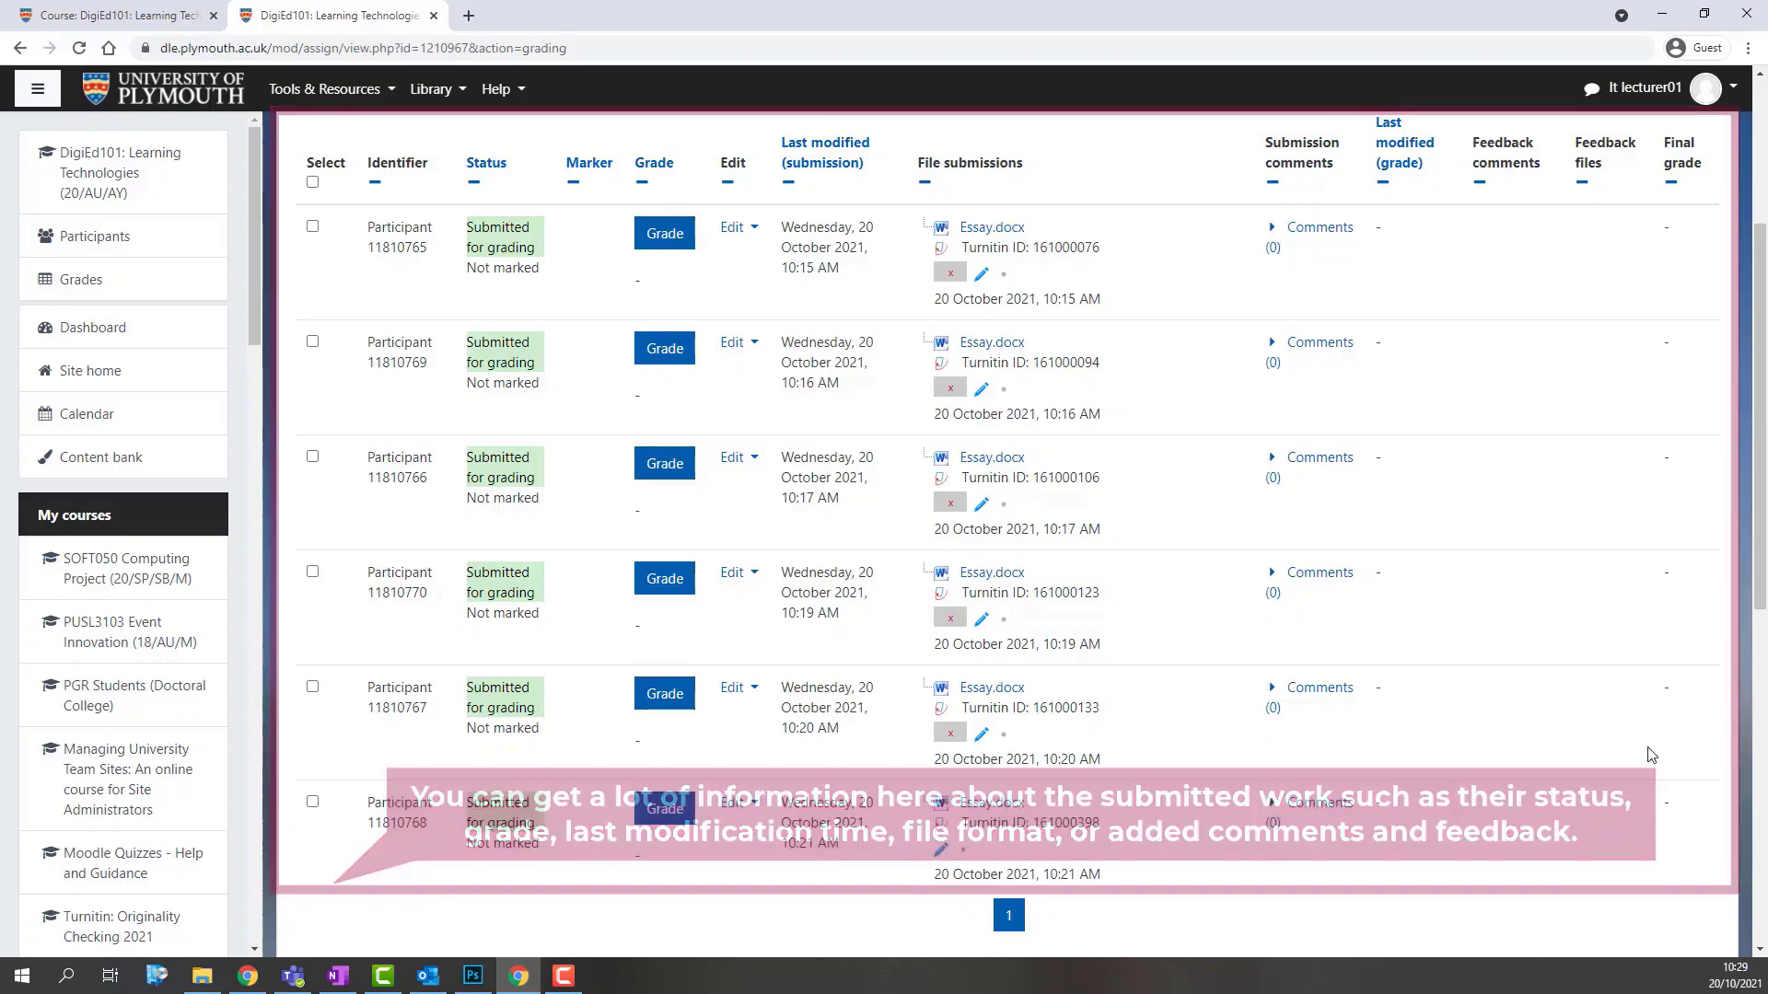
{"action": "left_click_drag", "start_coordinate": [1761, 594], "coordinate": [1760, 898]}
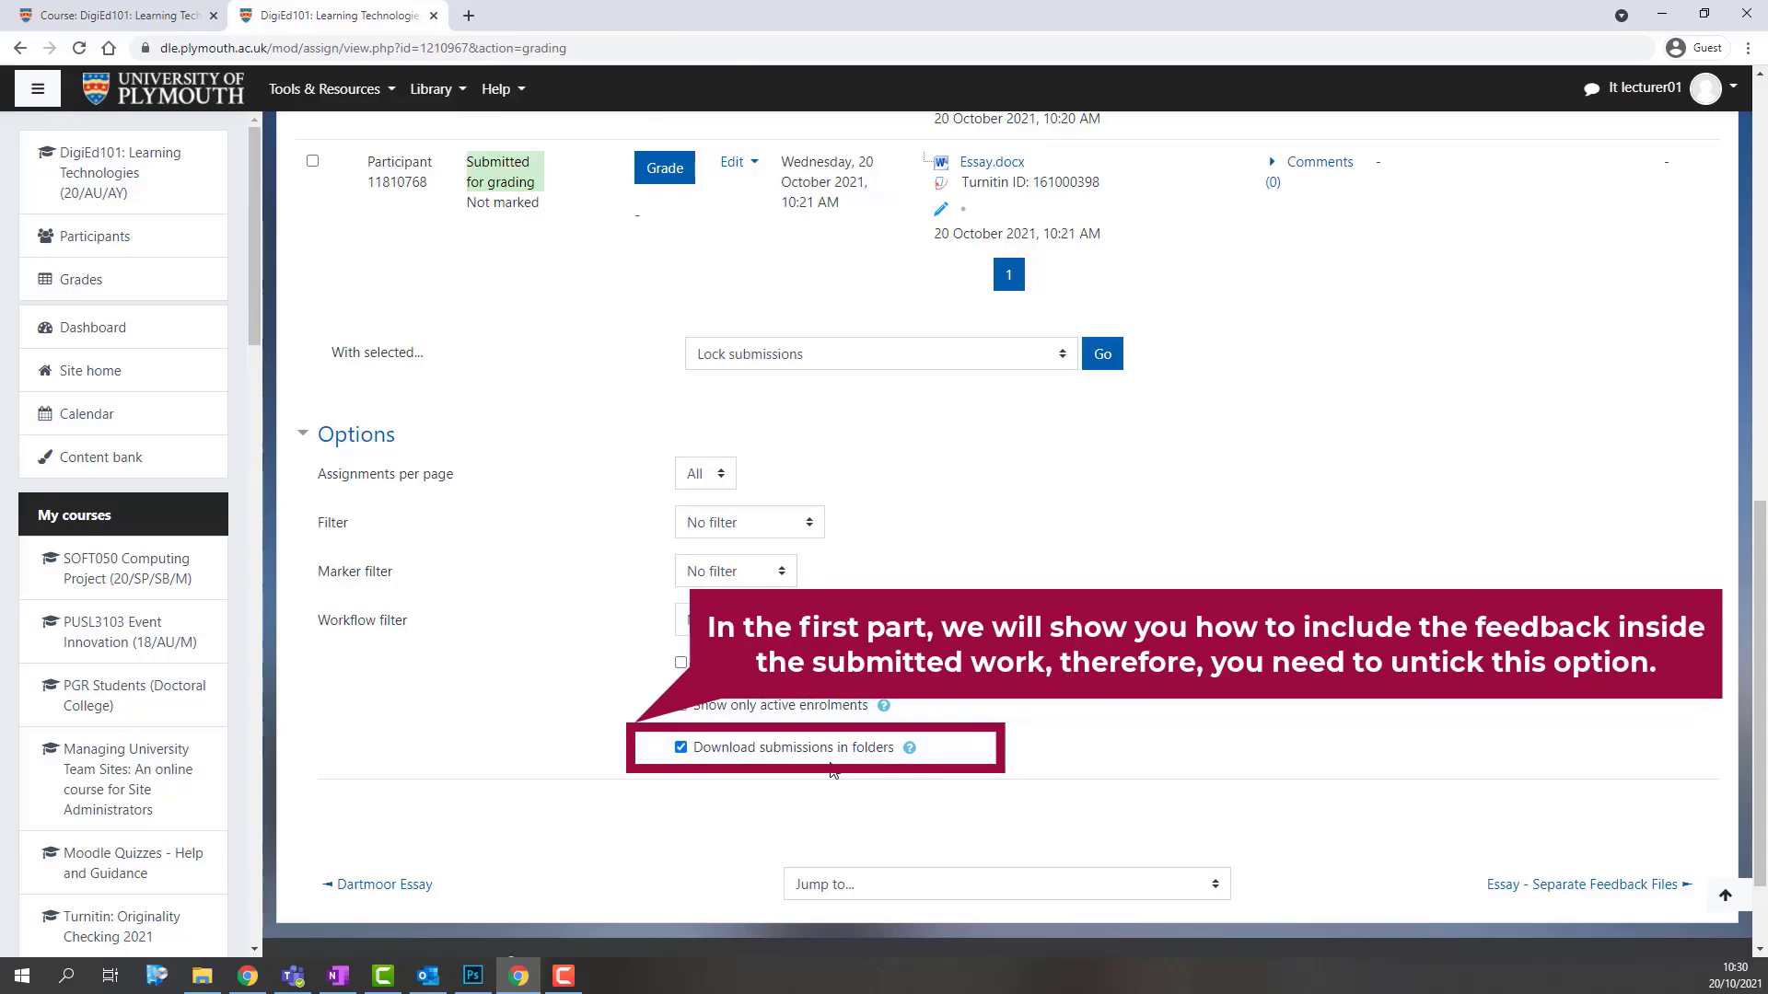
{"action": "left_click", "coordinate": [835, 755]}
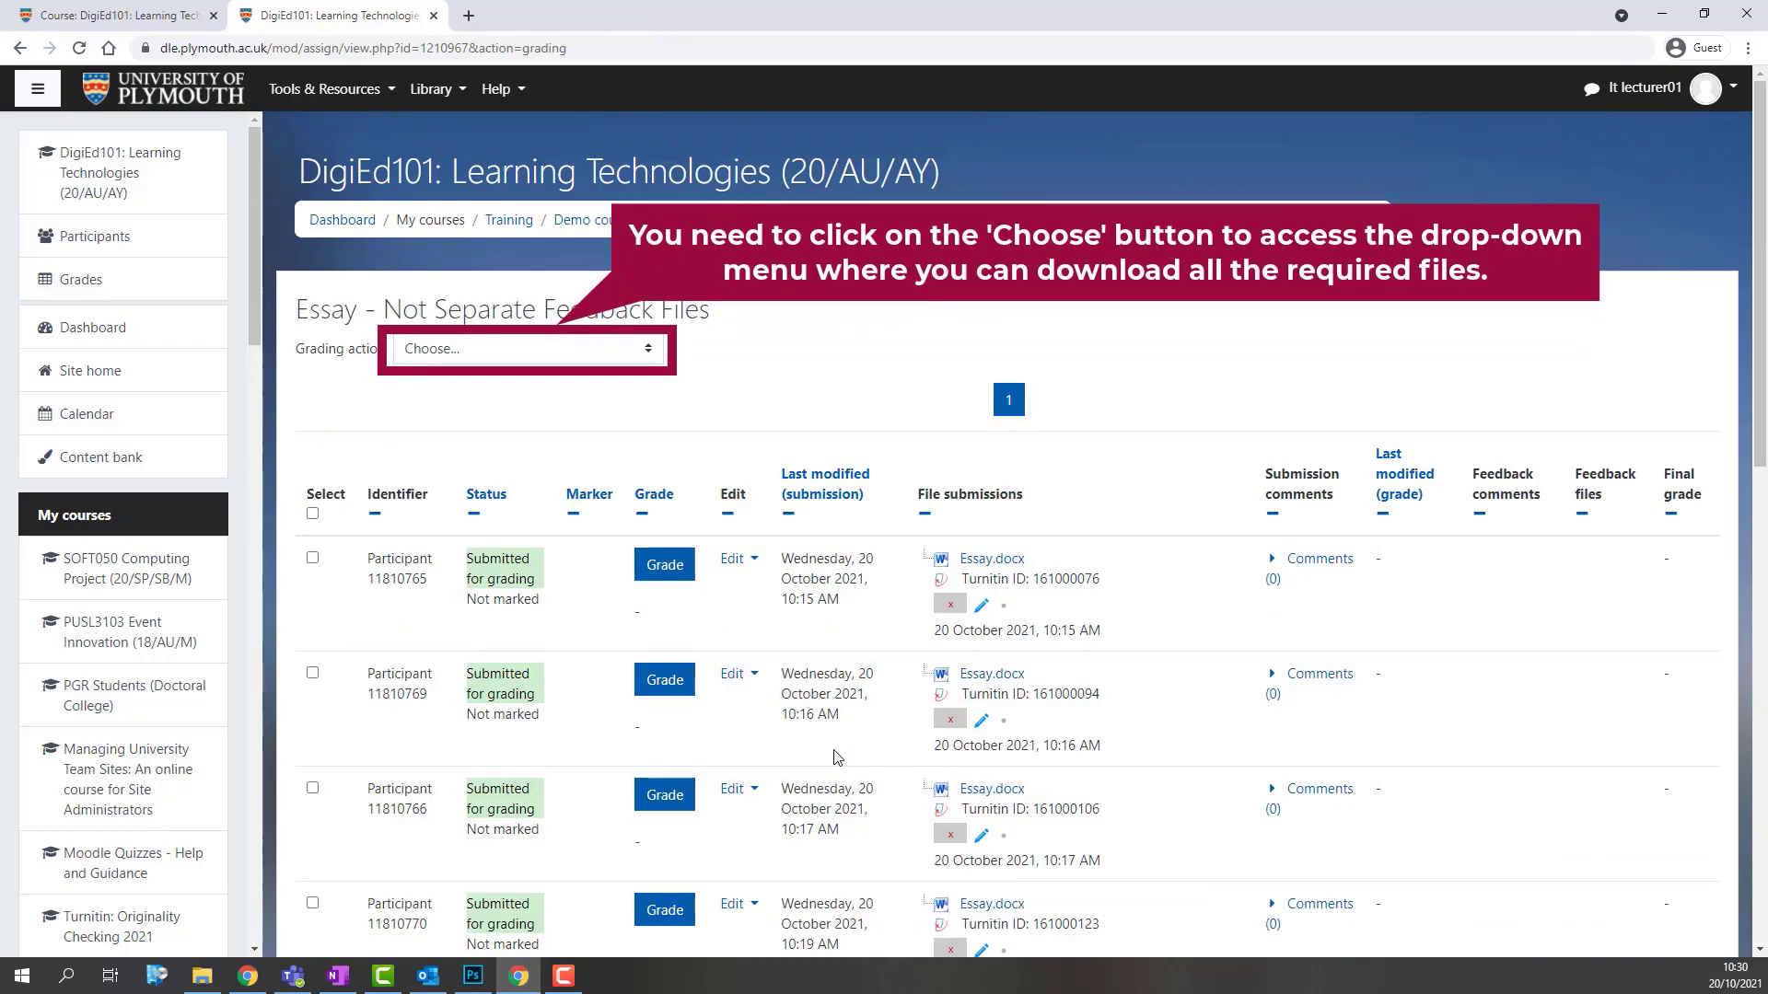
Download all submissions and the grading worksheet for the essay assignment.
{"action": "left_click", "coordinate": [616, 349]}
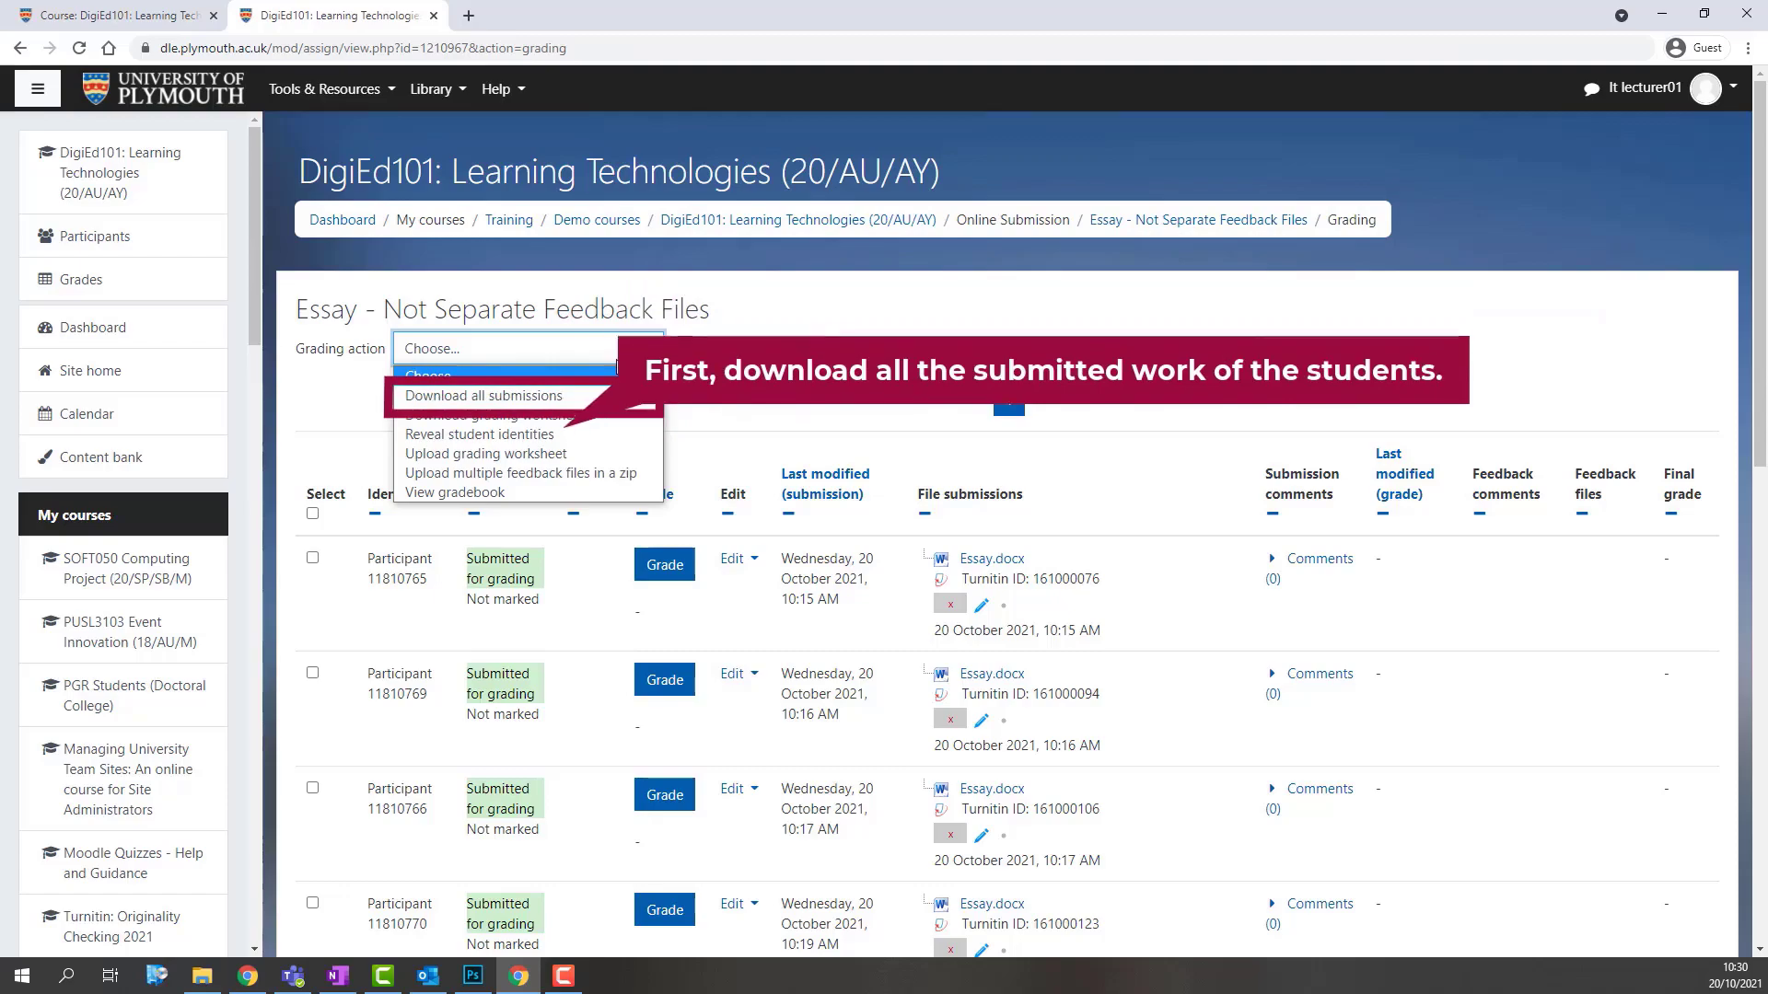
{"action": "left_click", "coordinate": [615, 396]}
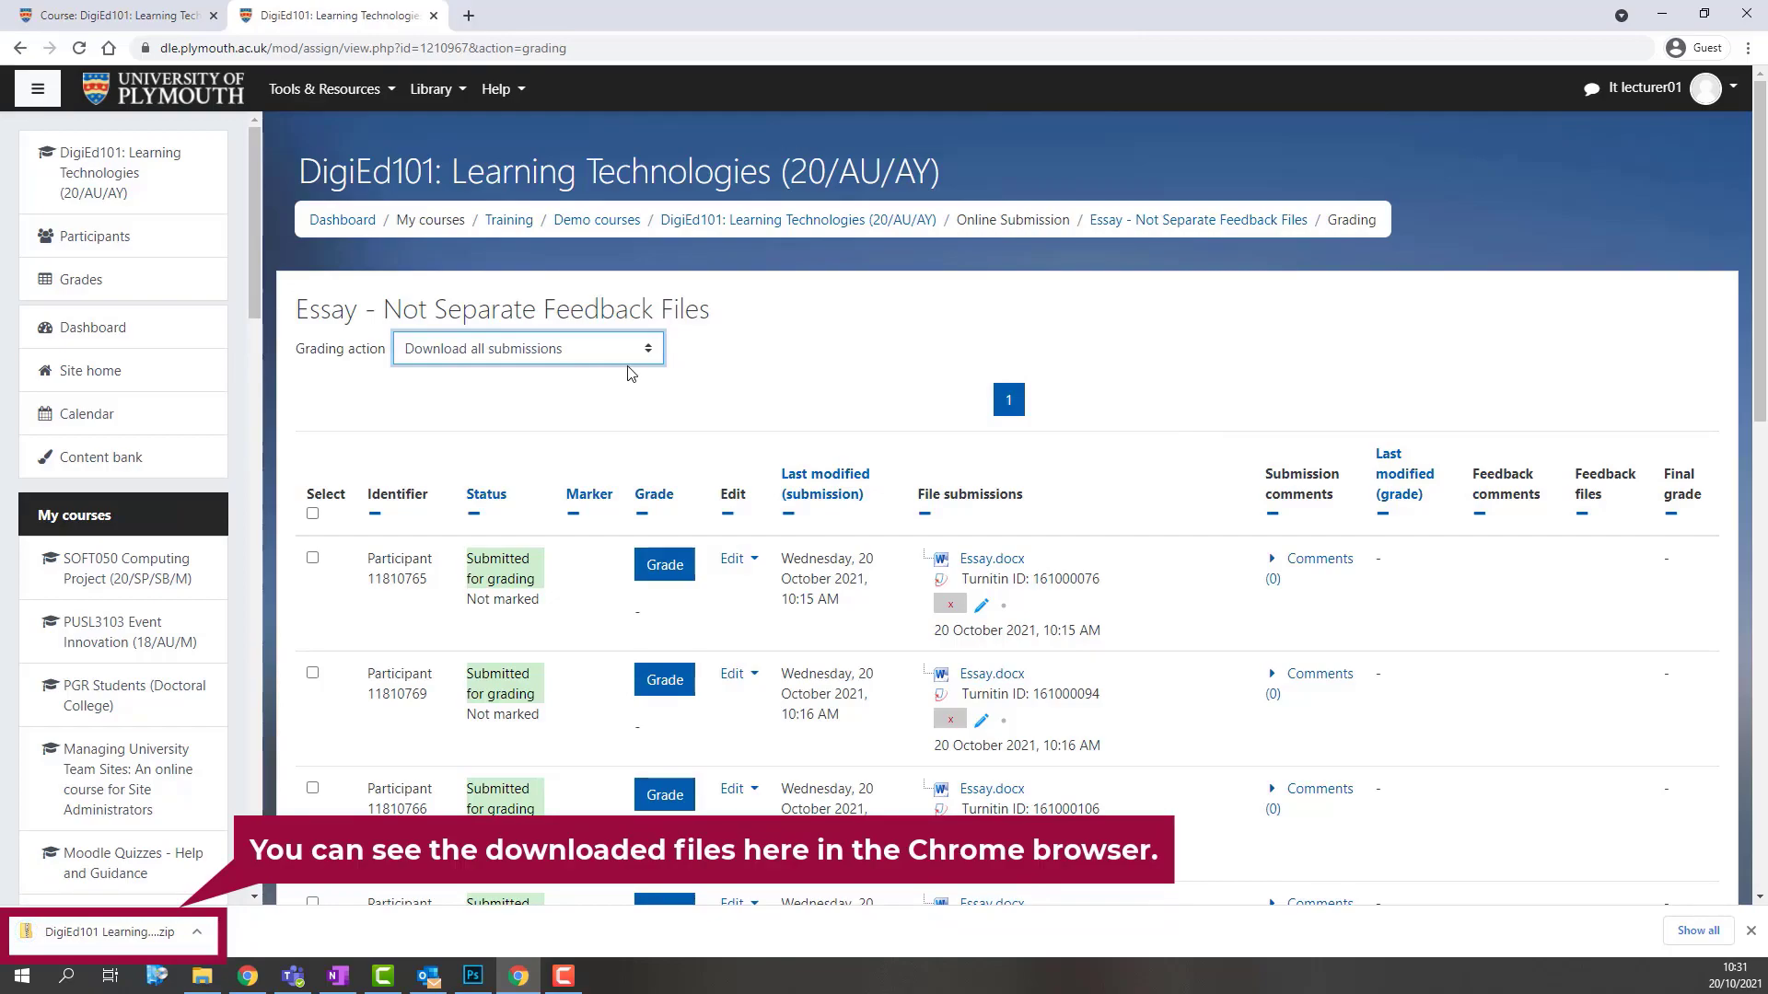
{"action": "left_click", "coordinate": [634, 356]}
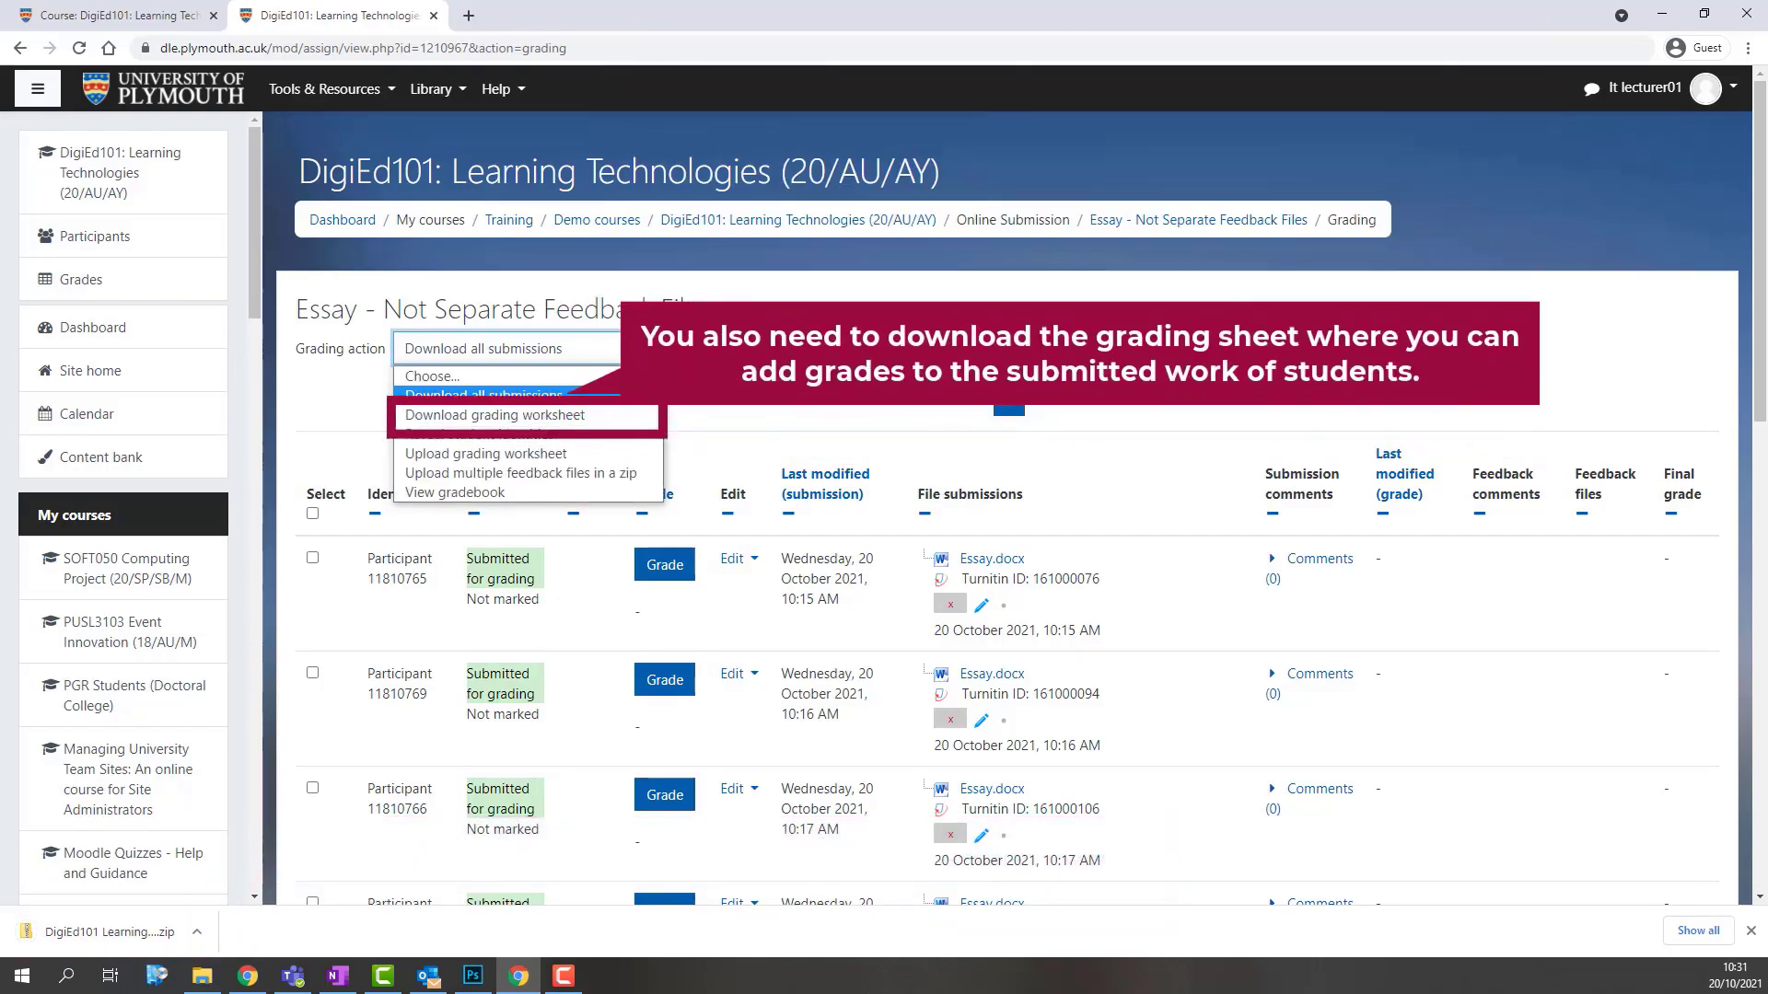
{"action": "left_click", "coordinate": [626, 415]}
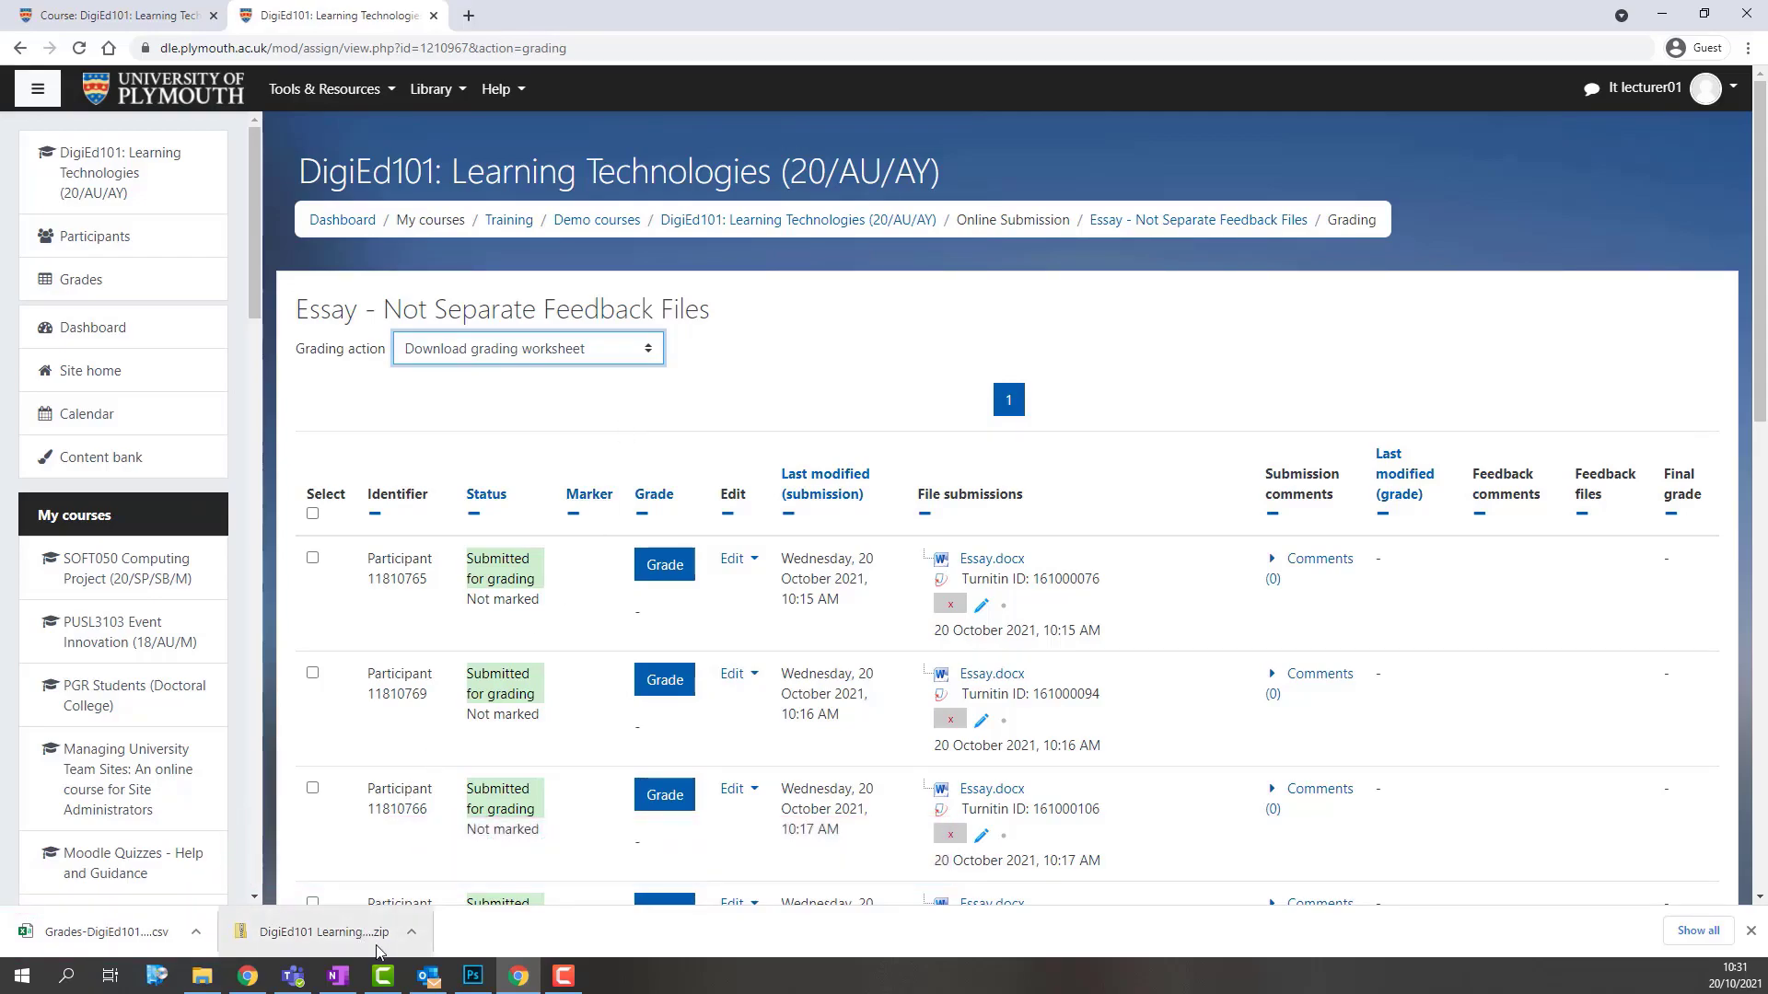
Open the downloaded submissions zip and go up to the Downloads folder that contains it.
{"action": "left_click", "coordinate": [411, 932]}
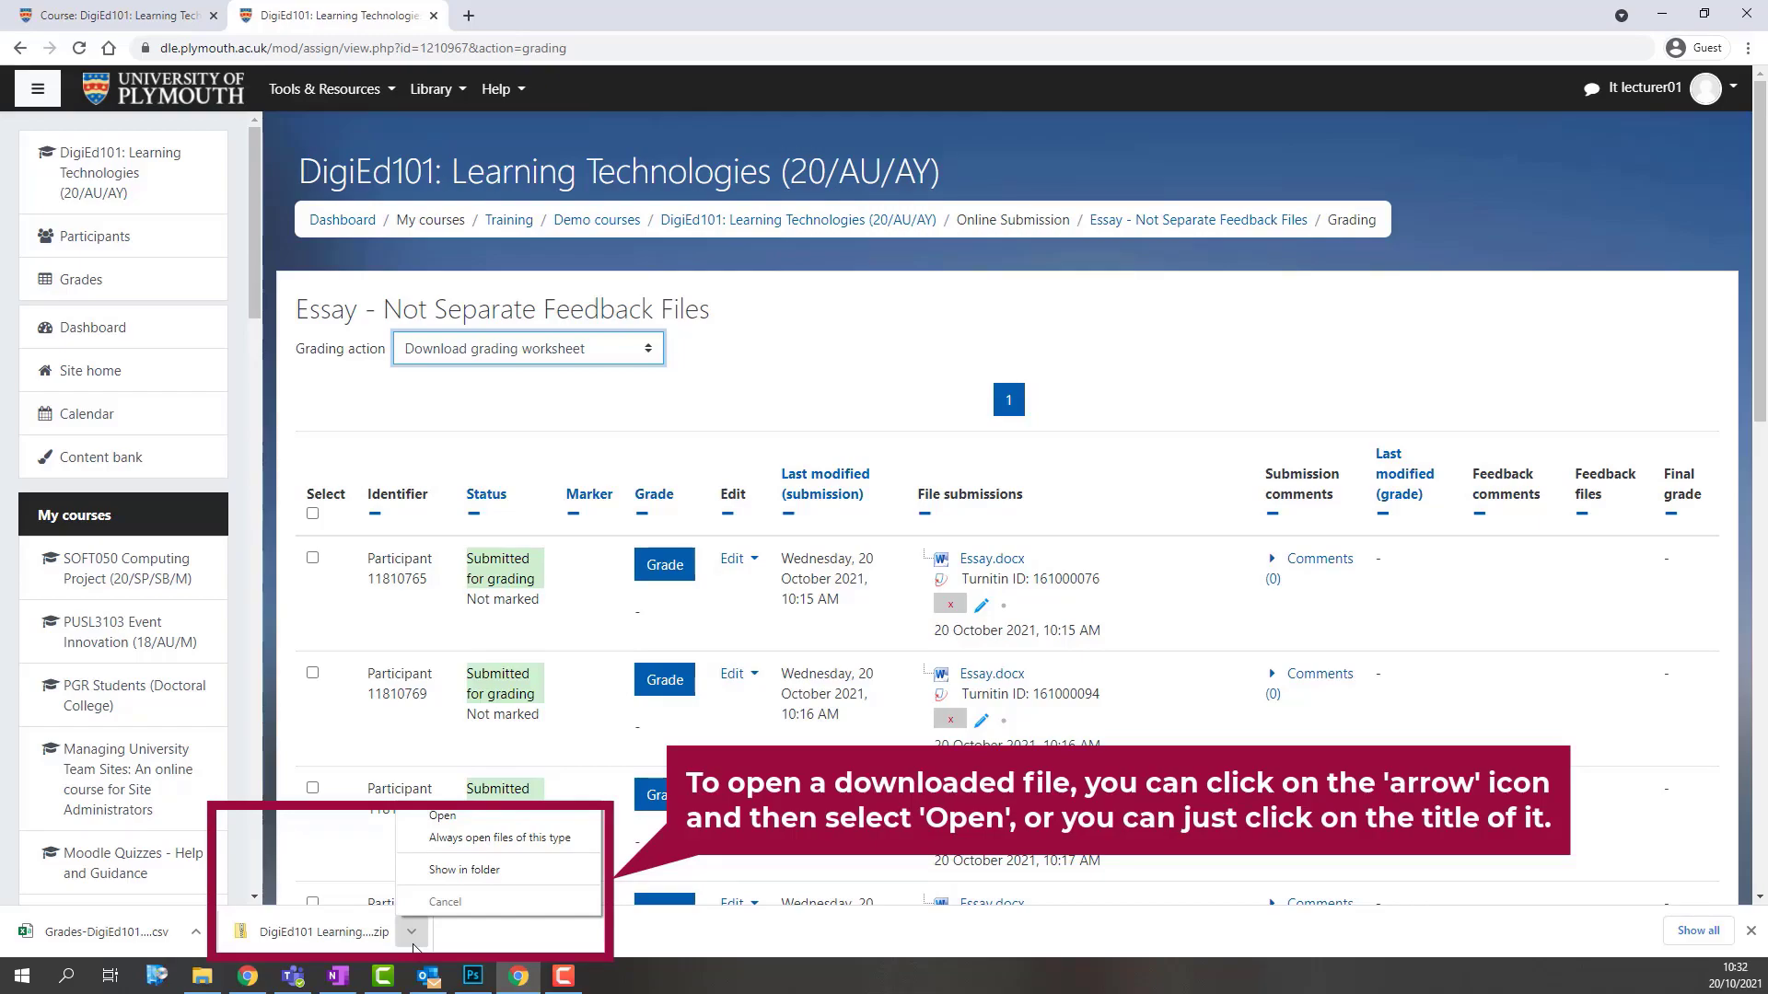
{"action": "left_click", "coordinate": [361, 932]}
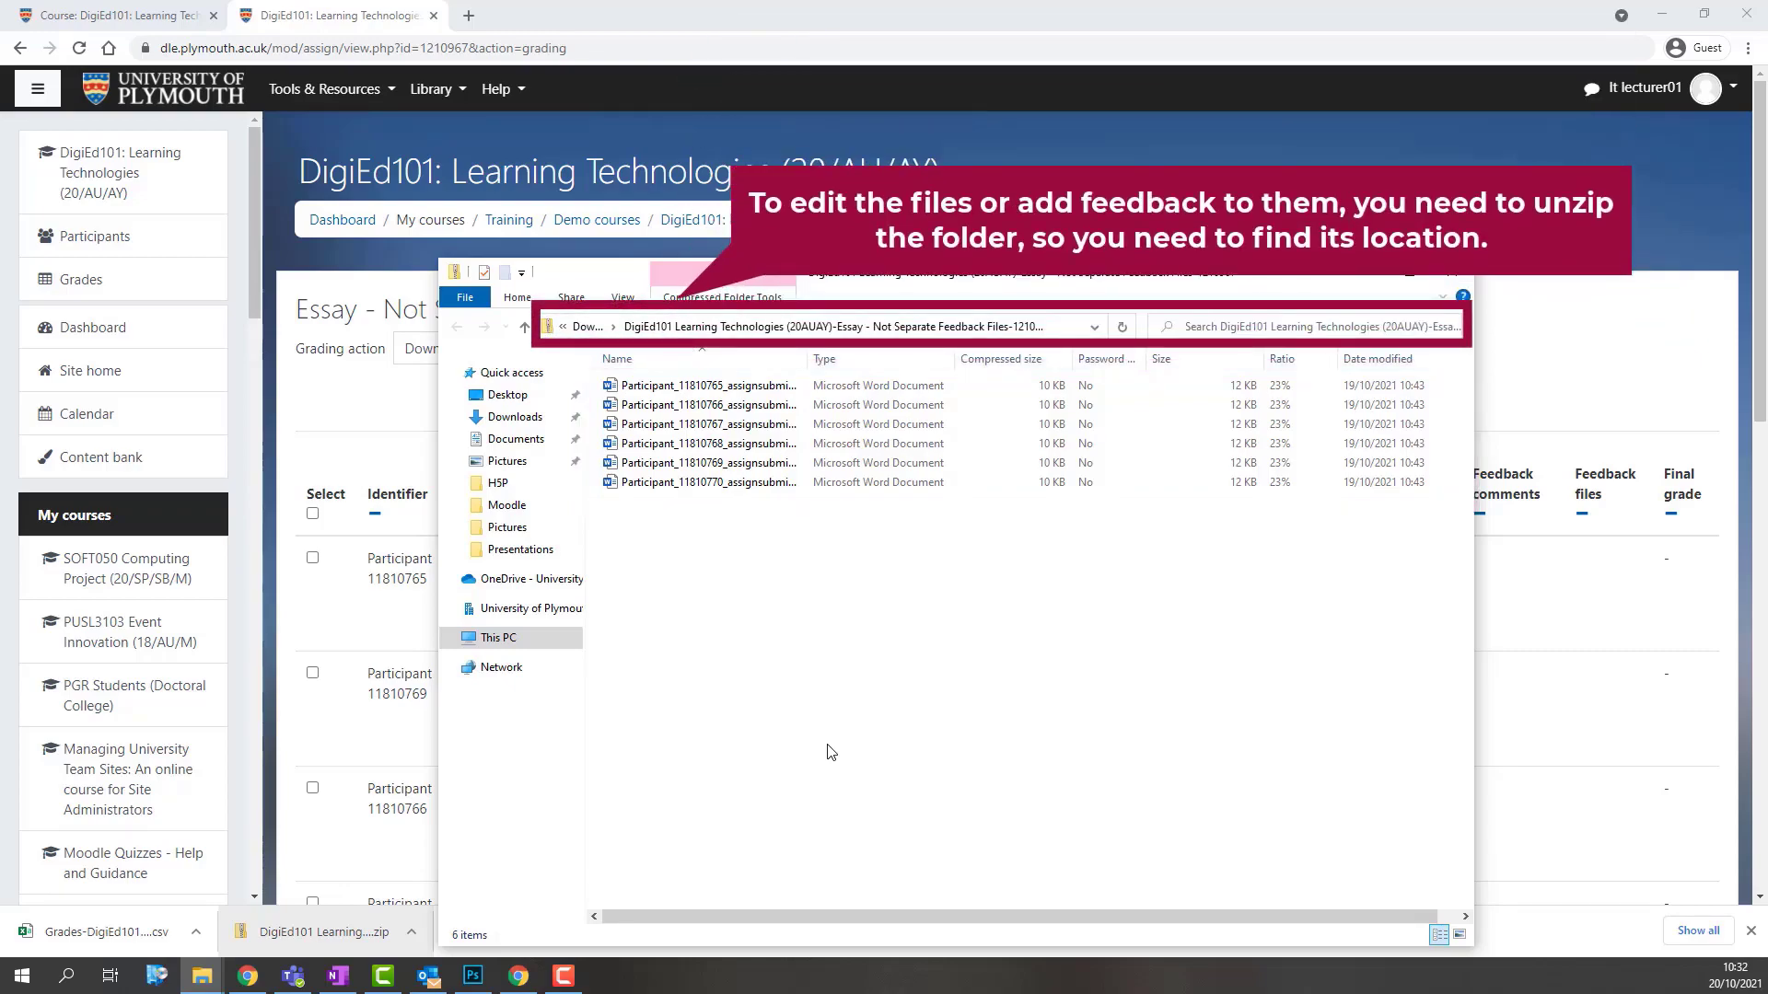
{"action": "left_click", "coordinate": [584, 329]}
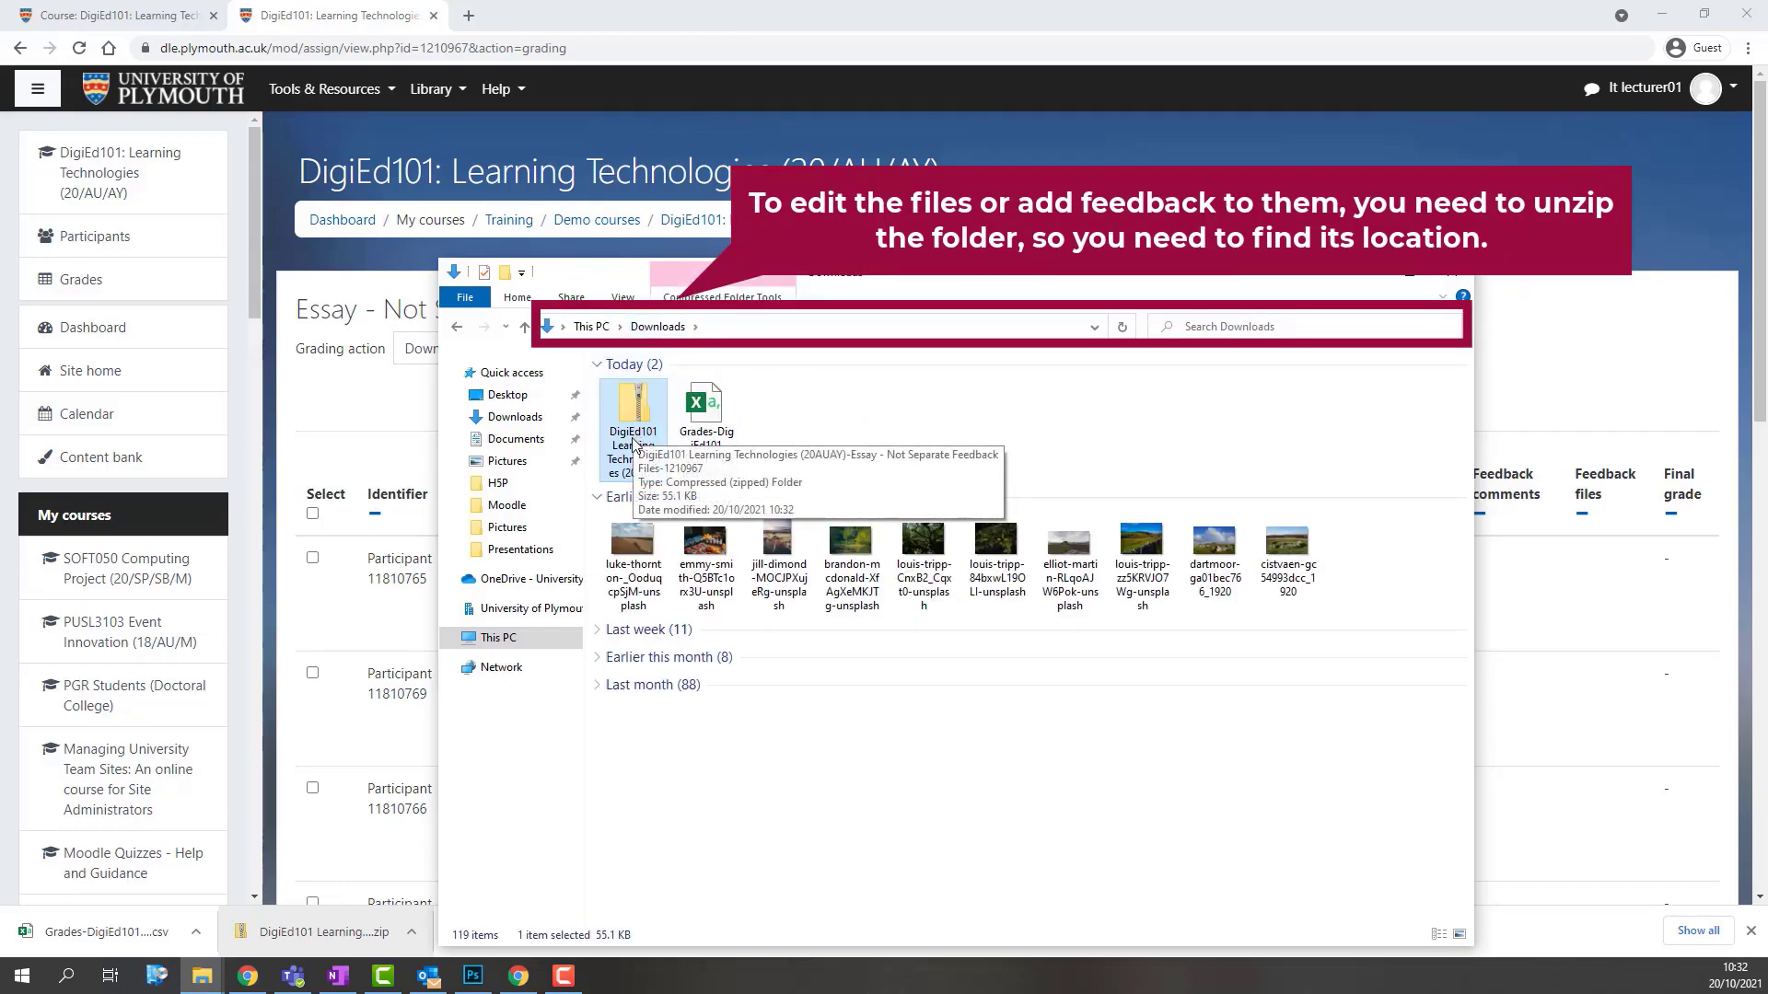
Copy the submissions zip's full name without changing it.
{"action": "left_click", "coordinate": [634, 443]}
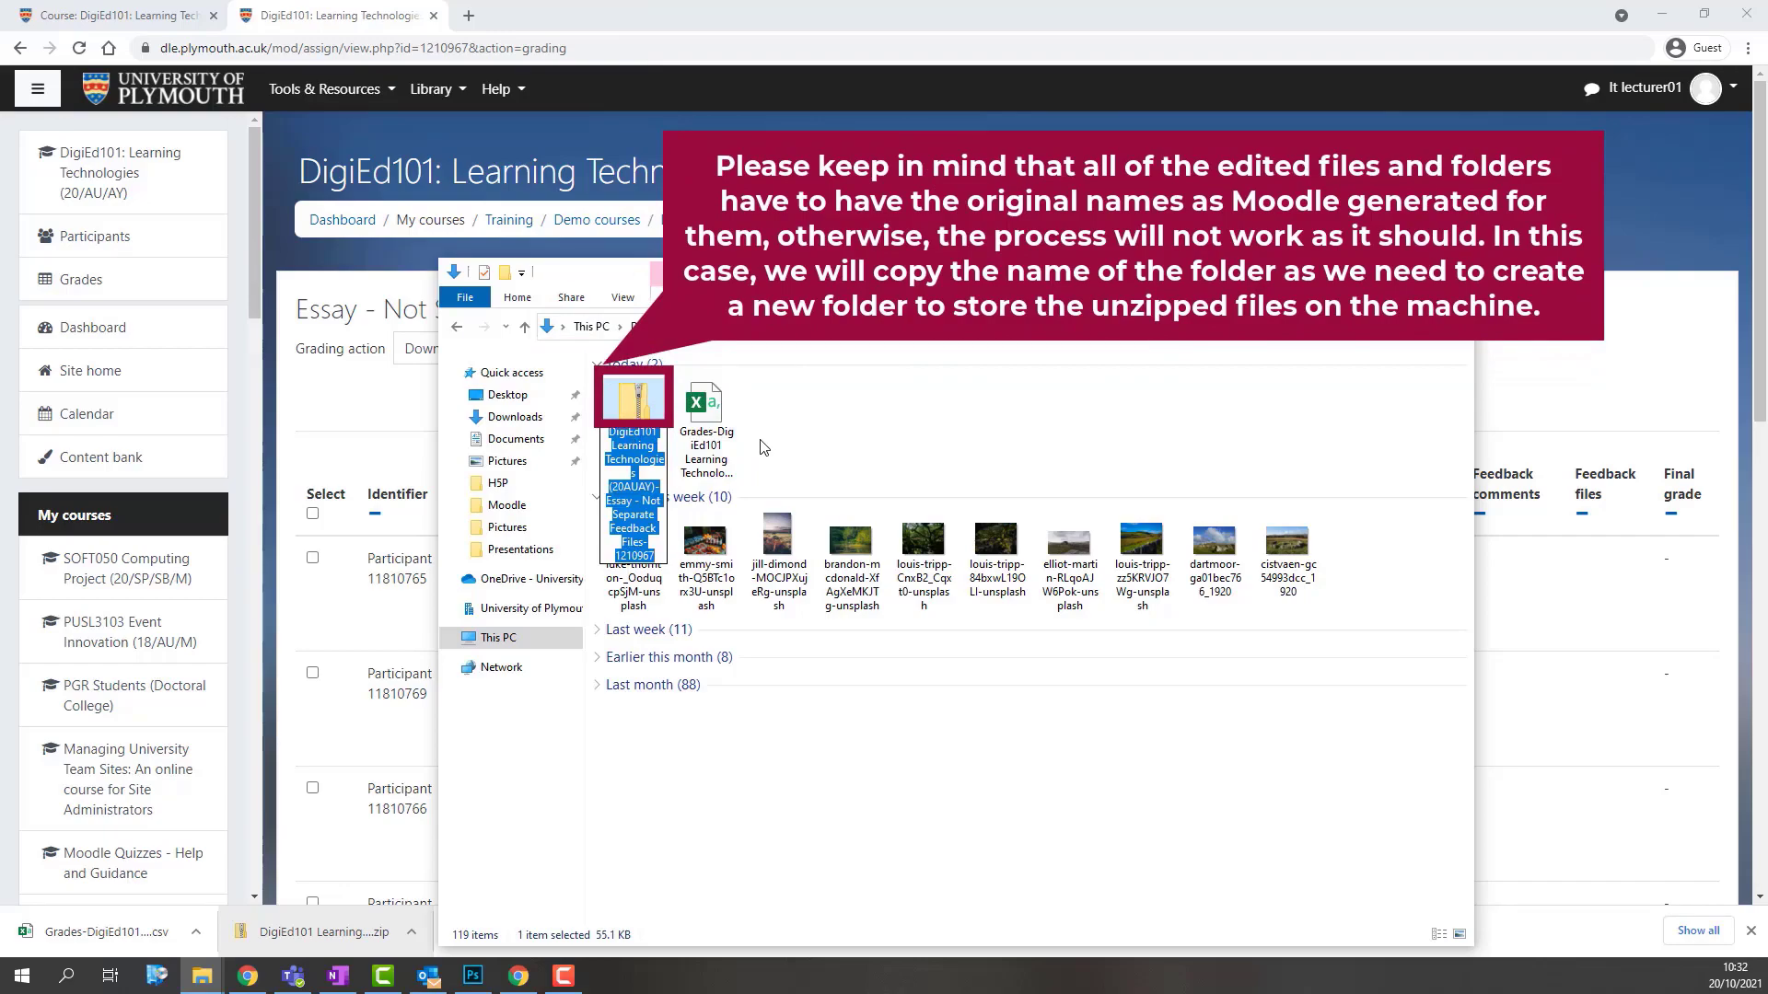
{"action": "right_click", "coordinate": [643, 451]}
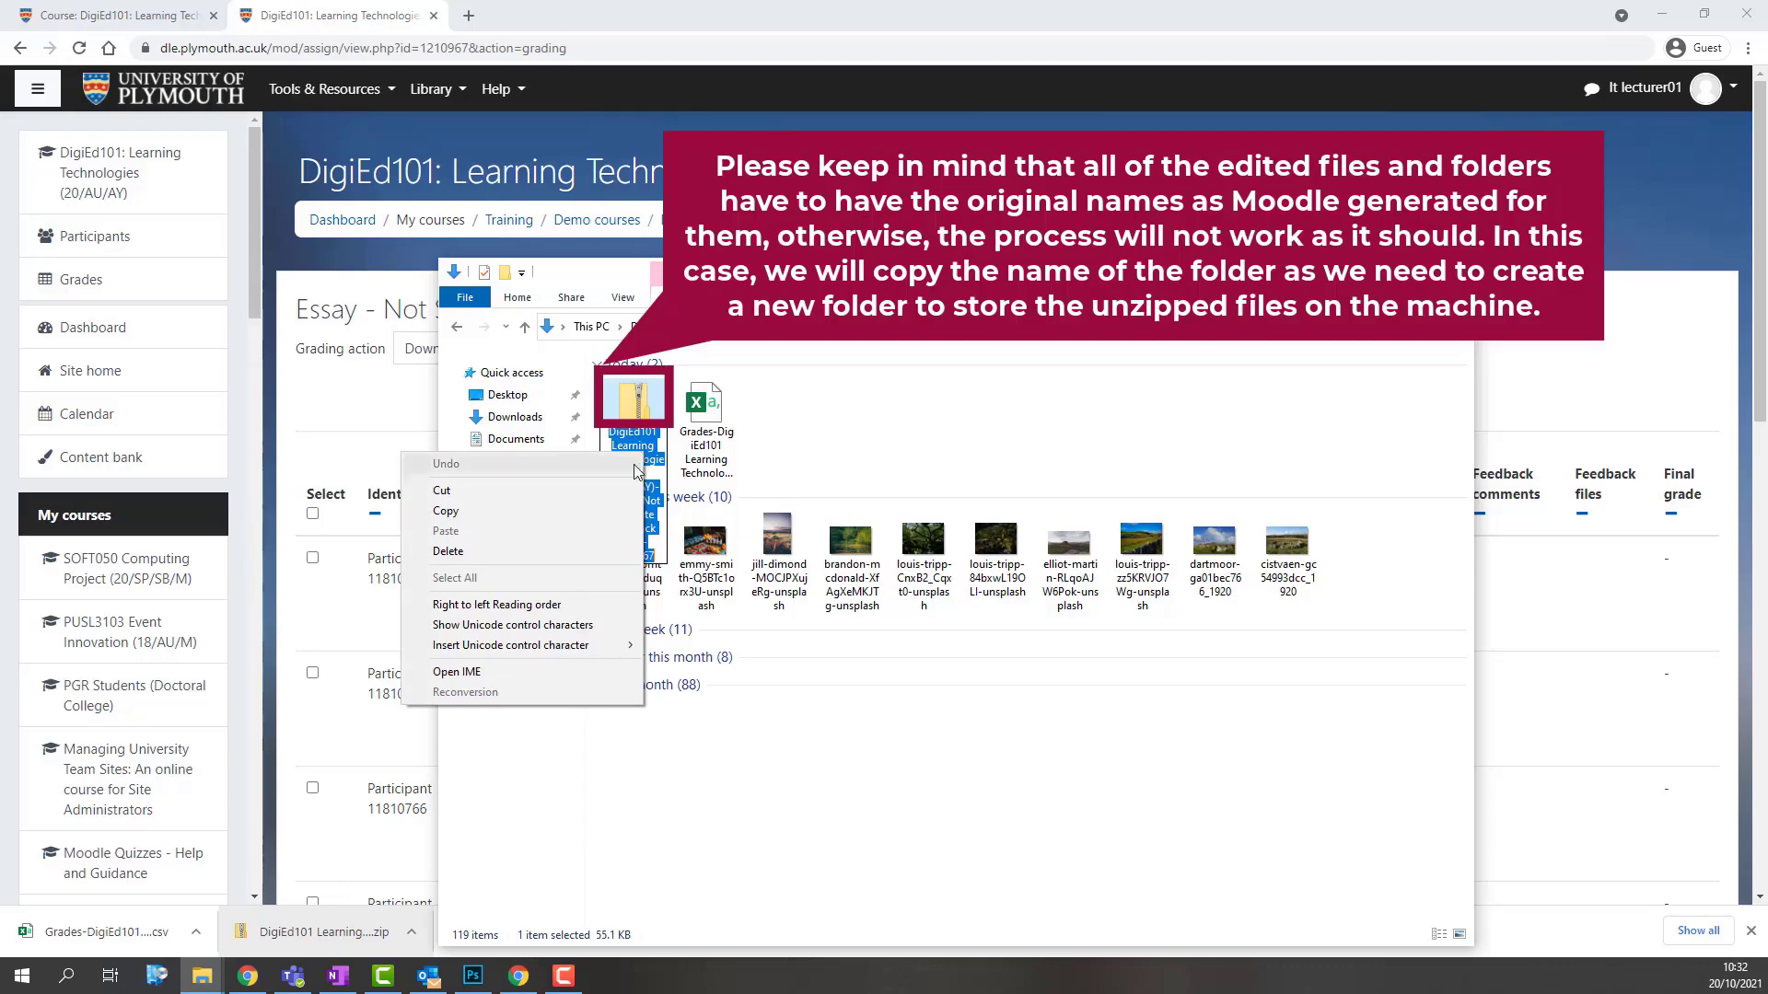
{"action": "left_click", "coordinate": [621, 511]}
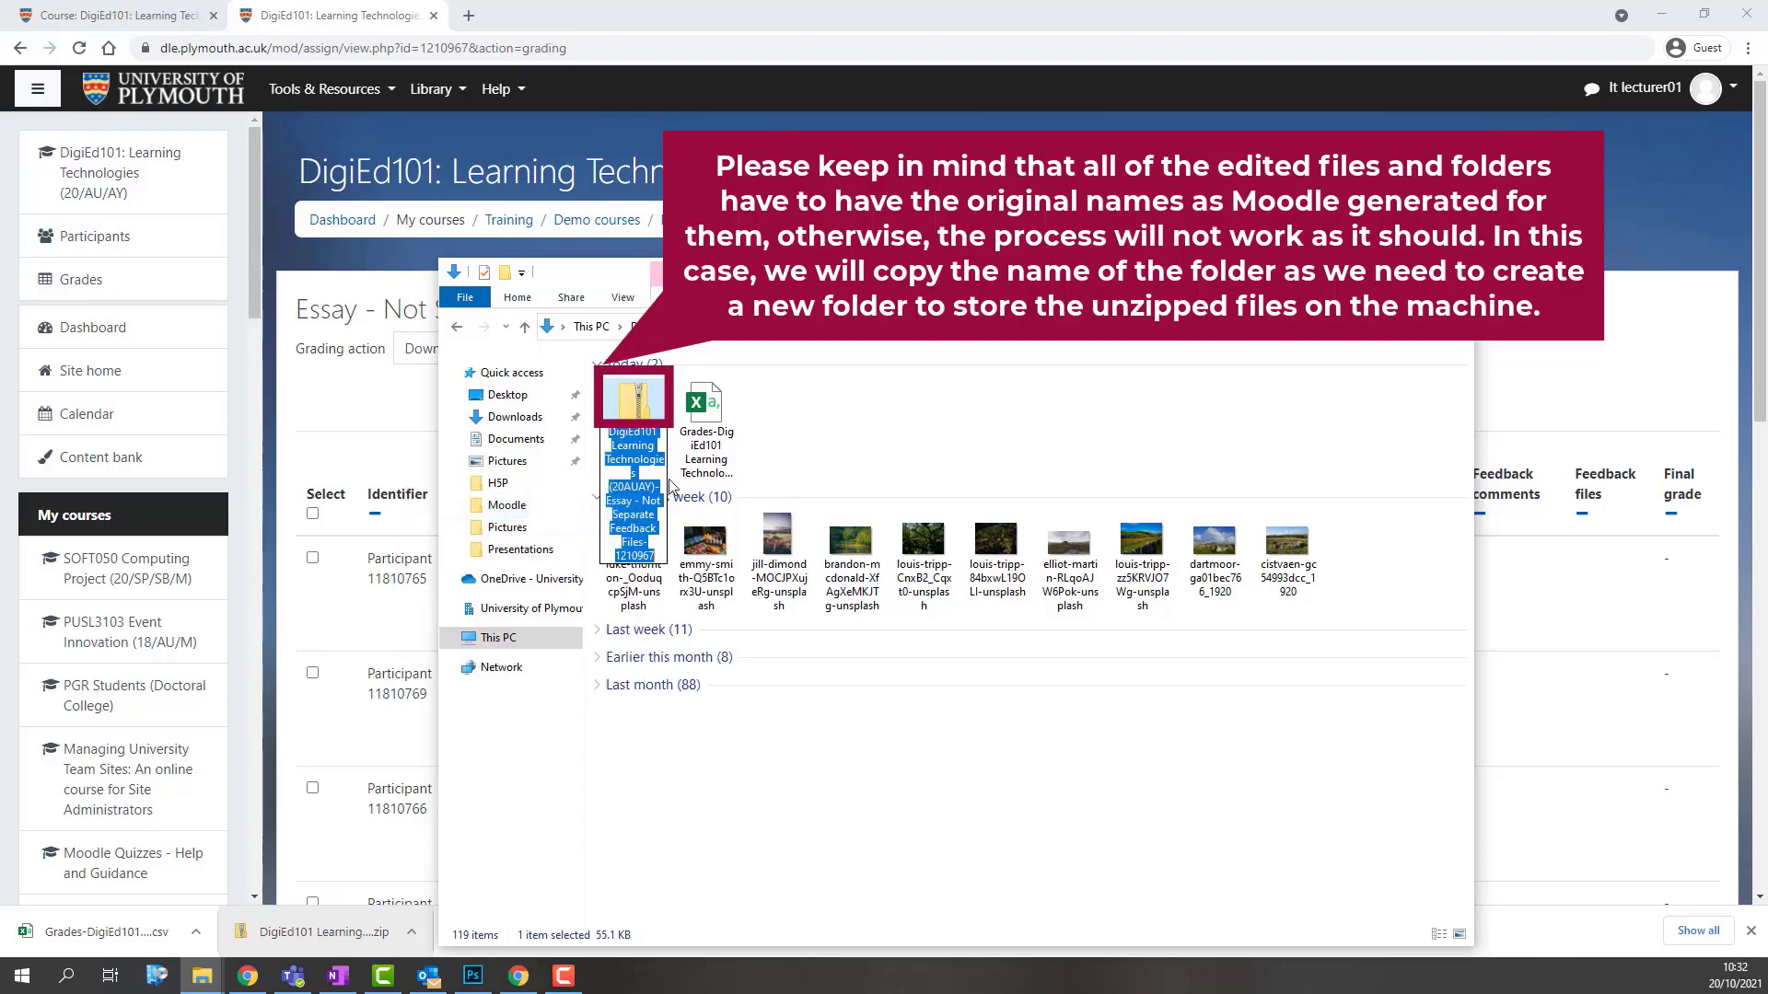
{"action": "left_click", "coordinate": [748, 447]}
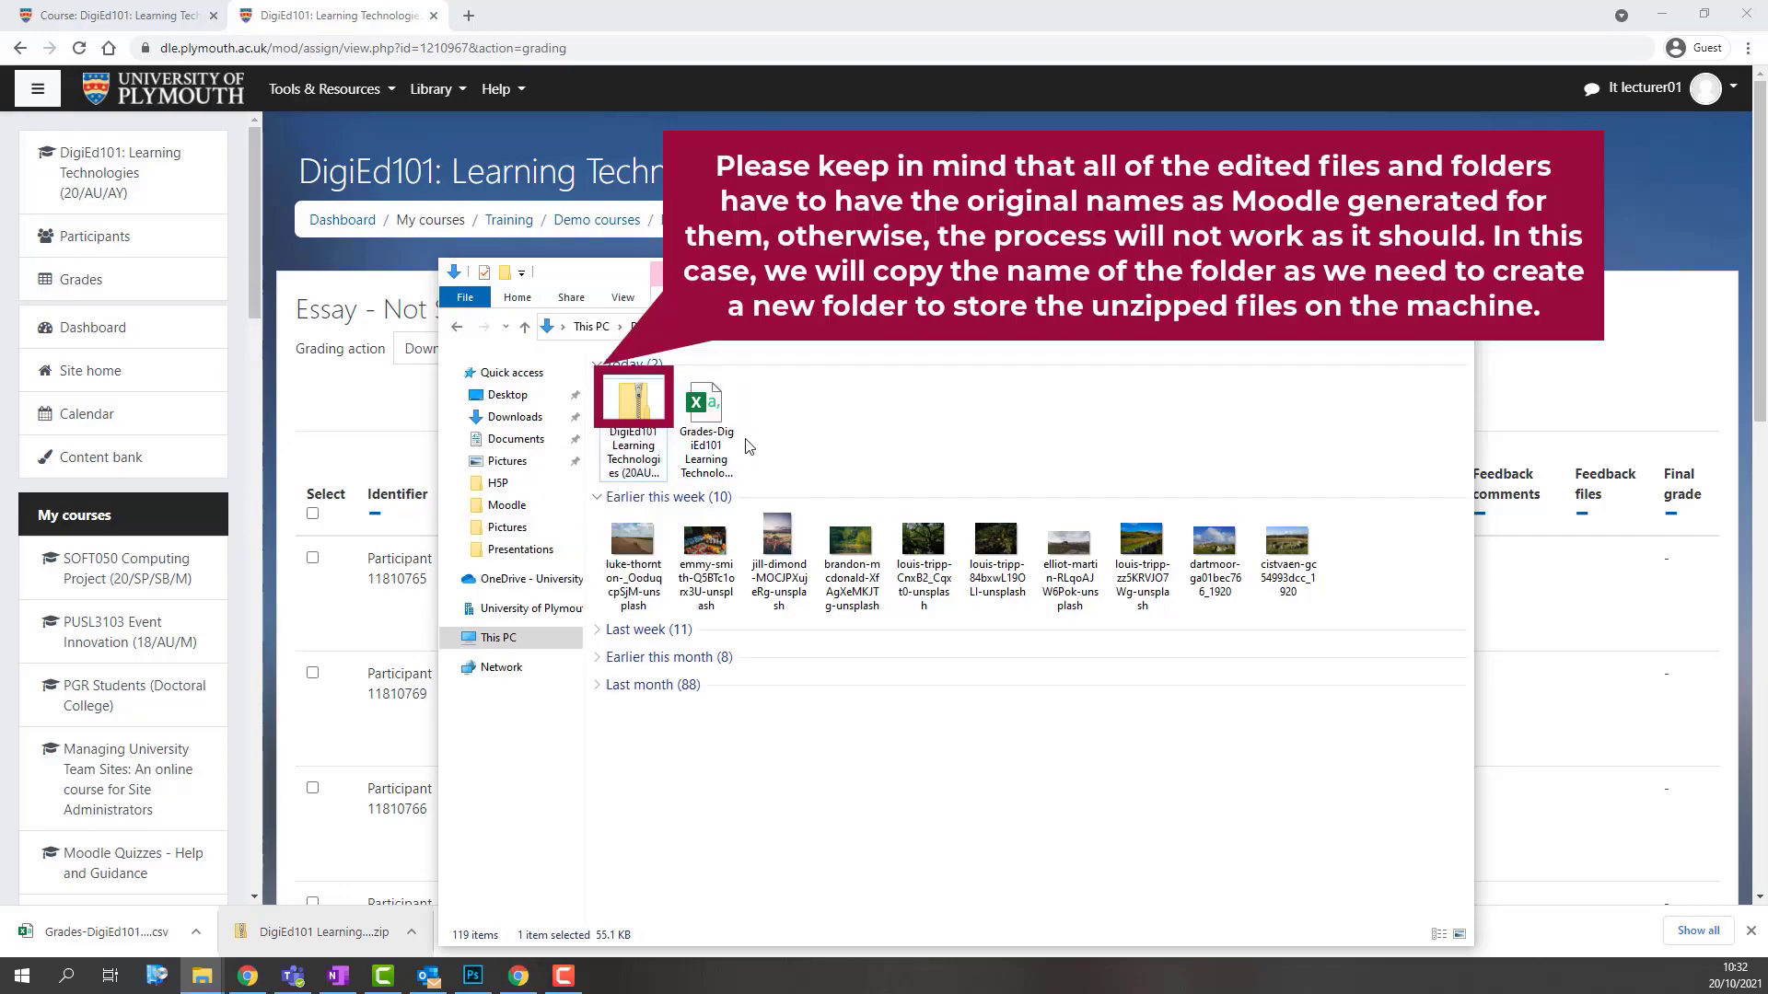
Start extracting the submissions zip and browse to the Desktop as the destination.
{"action": "right_click", "coordinate": [656, 451]}
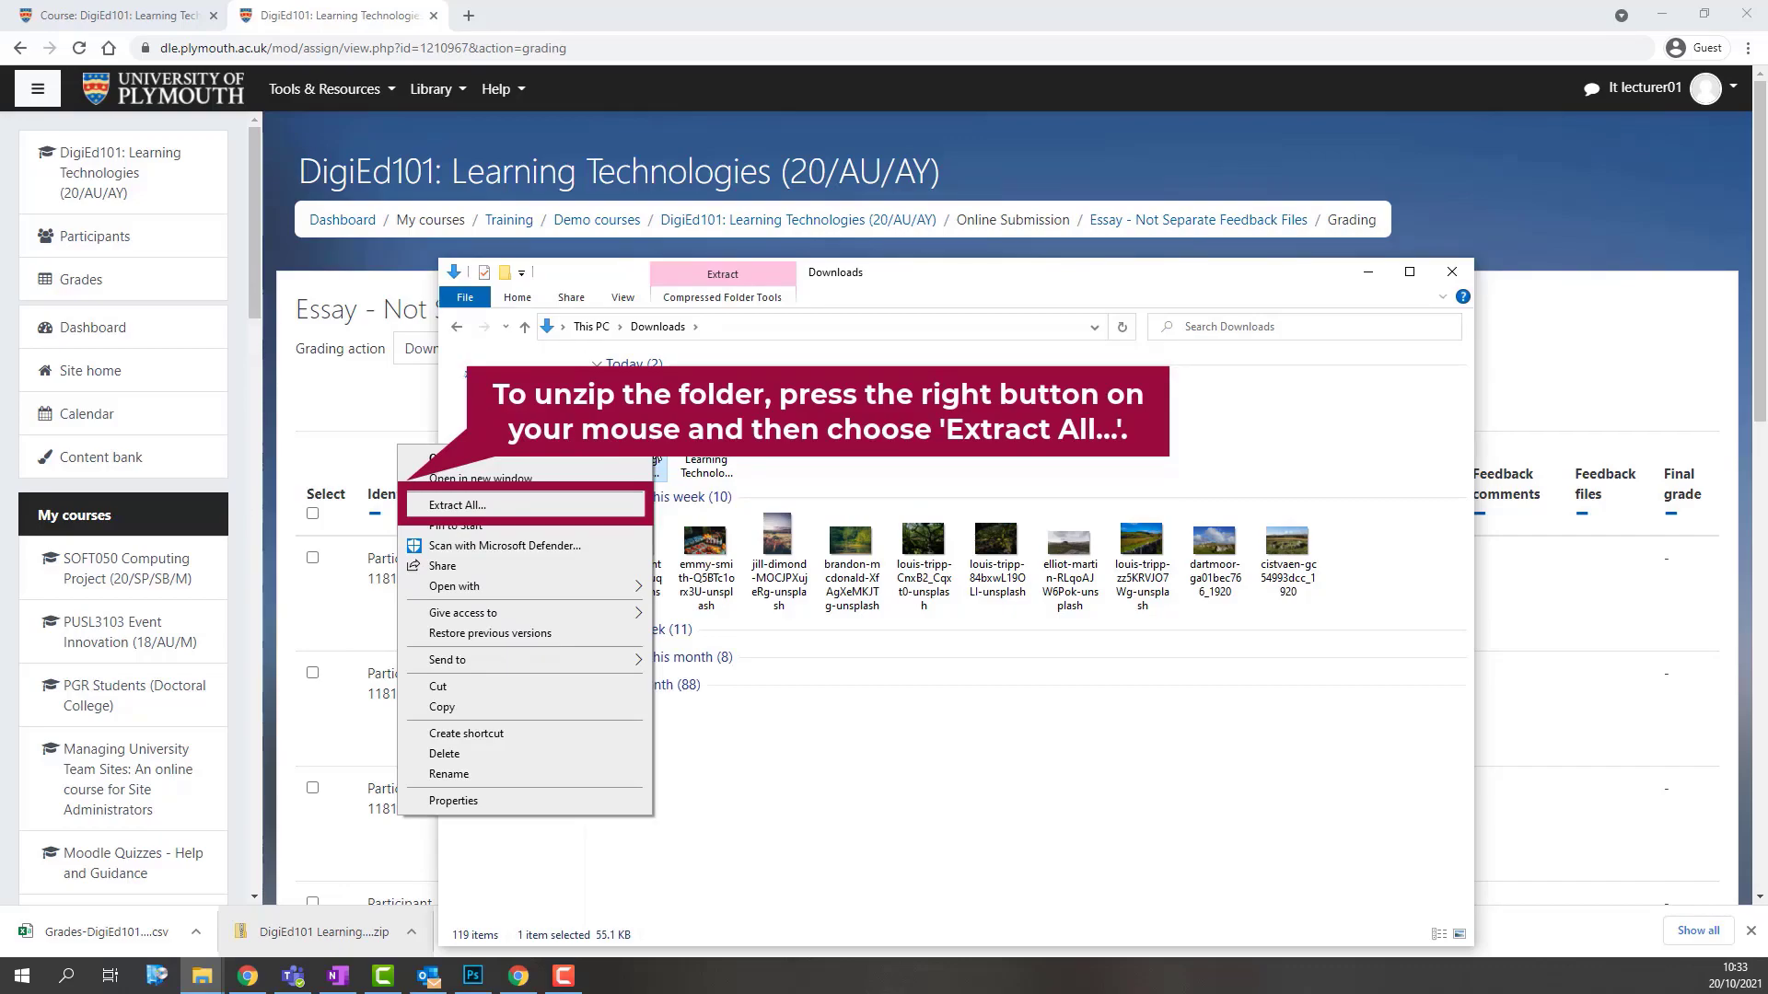
{"action": "left_click", "coordinate": [631, 508]}
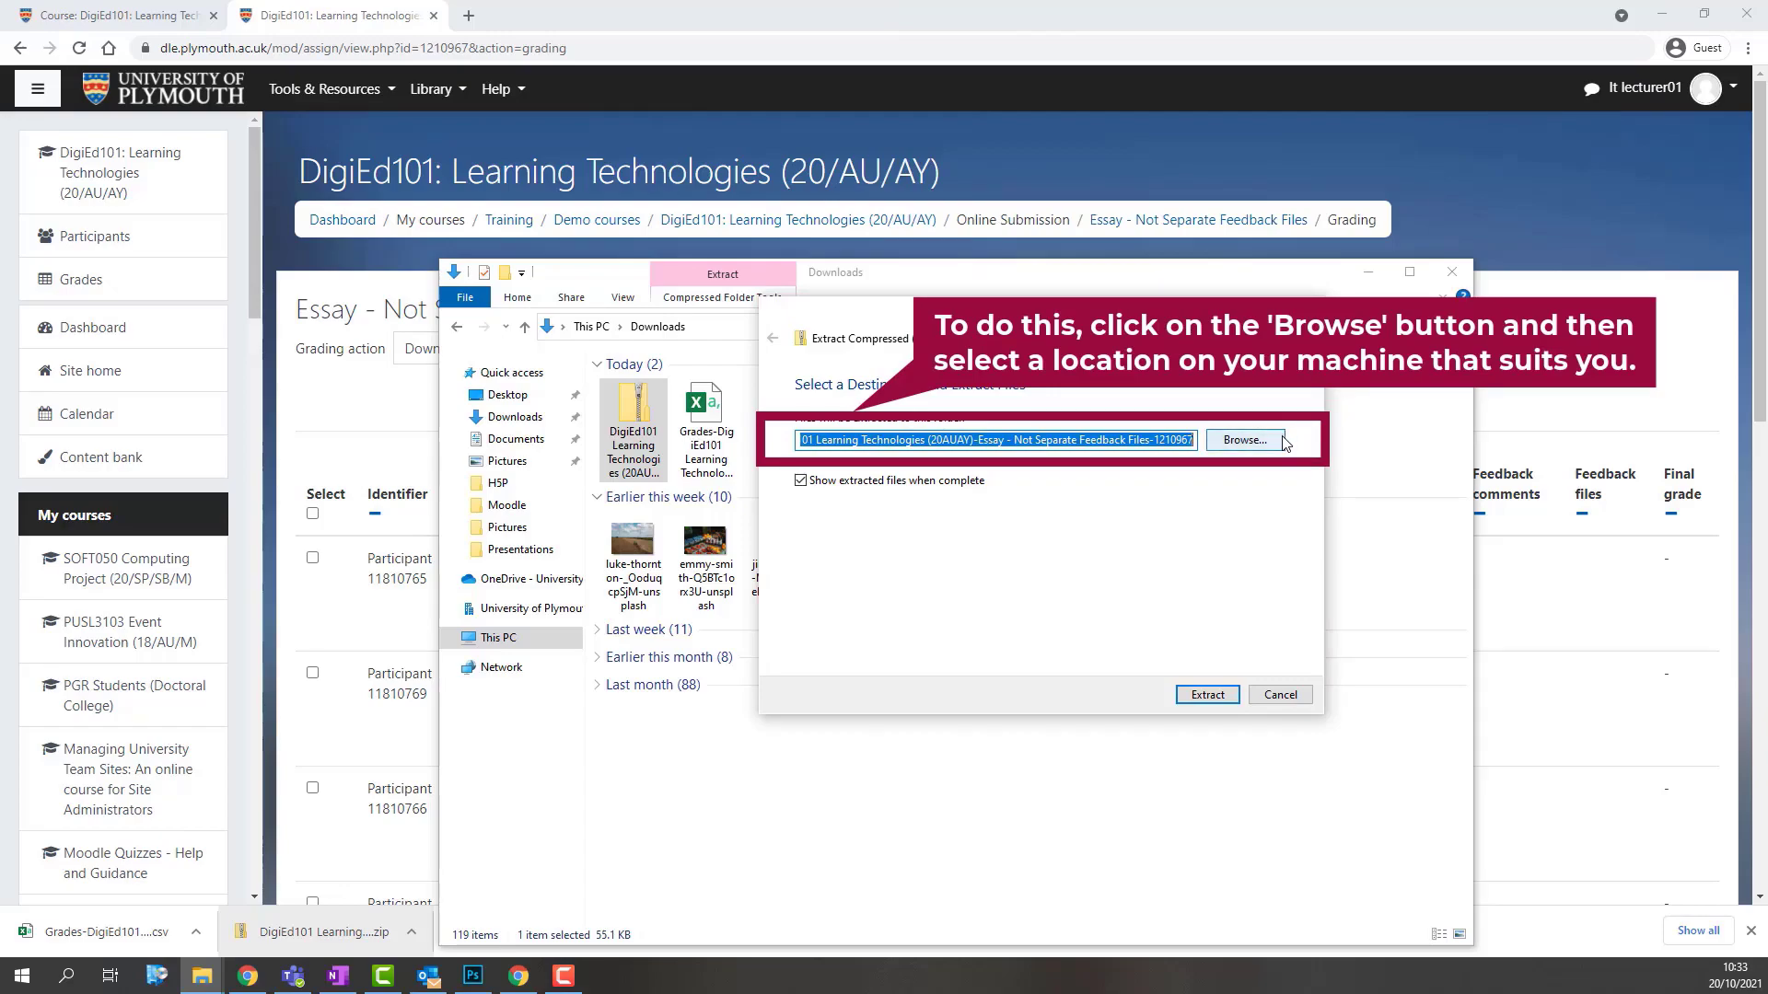
{"action": "left_click", "coordinate": [1285, 442]}
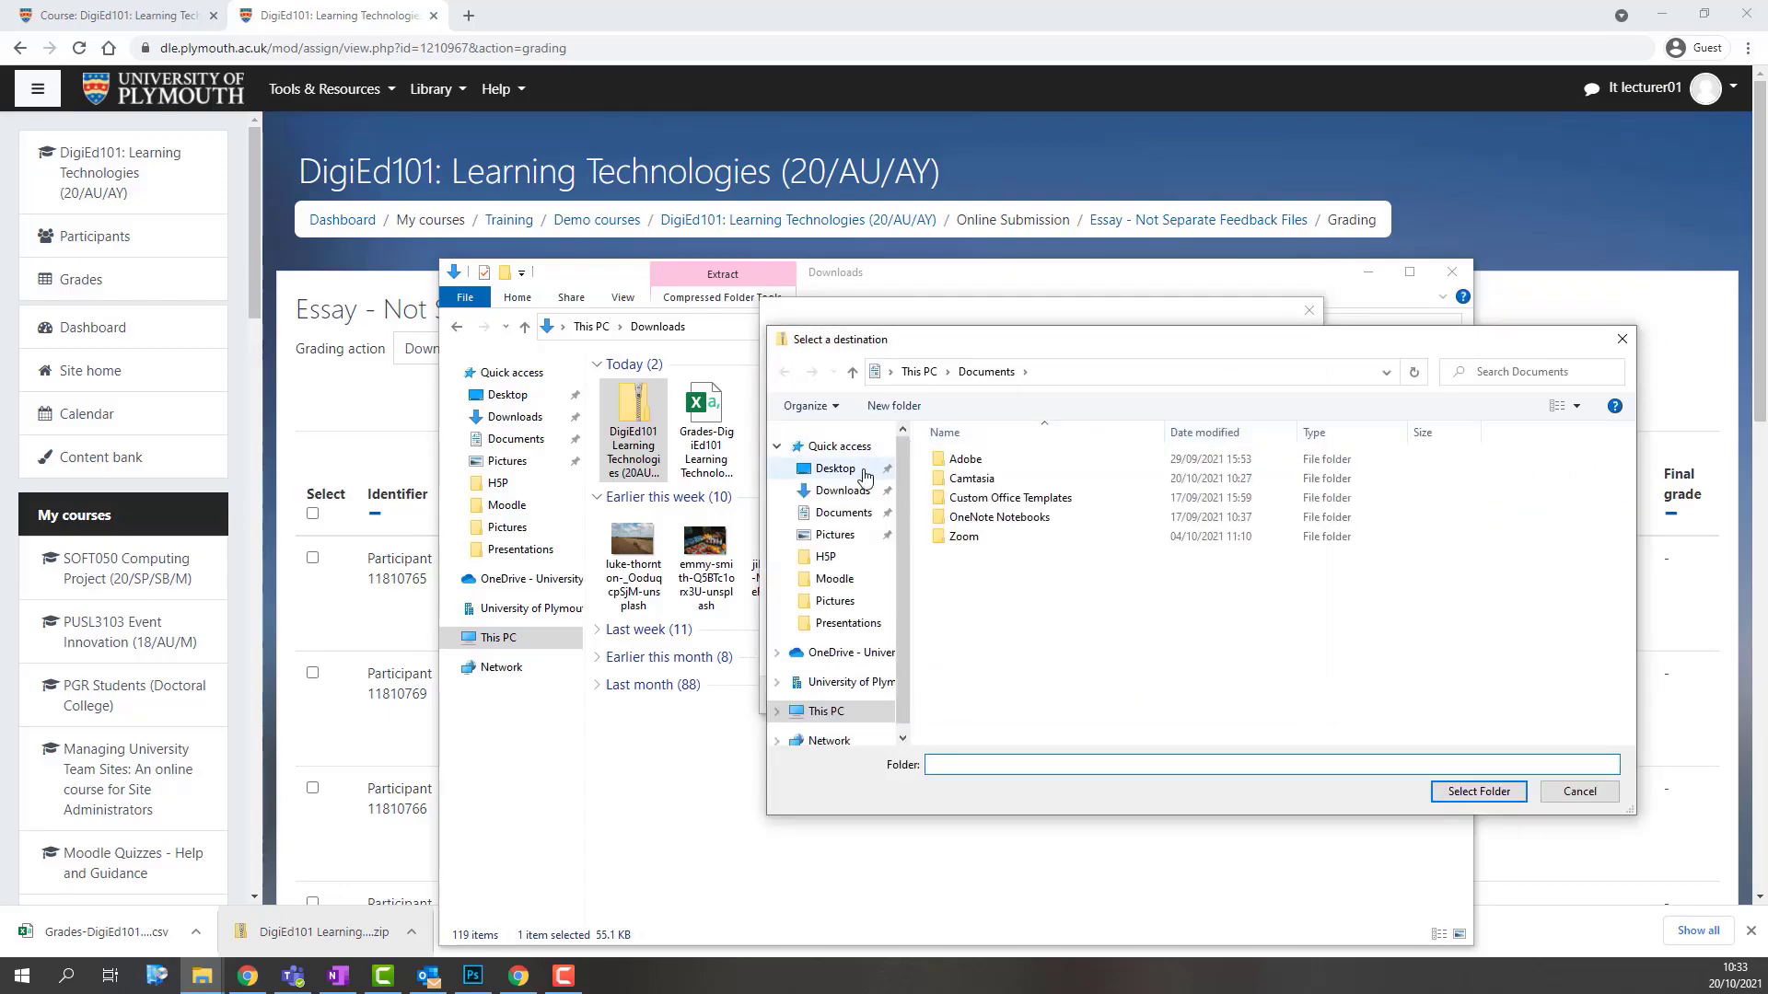
{"action": "left_click", "coordinate": [865, 475]}
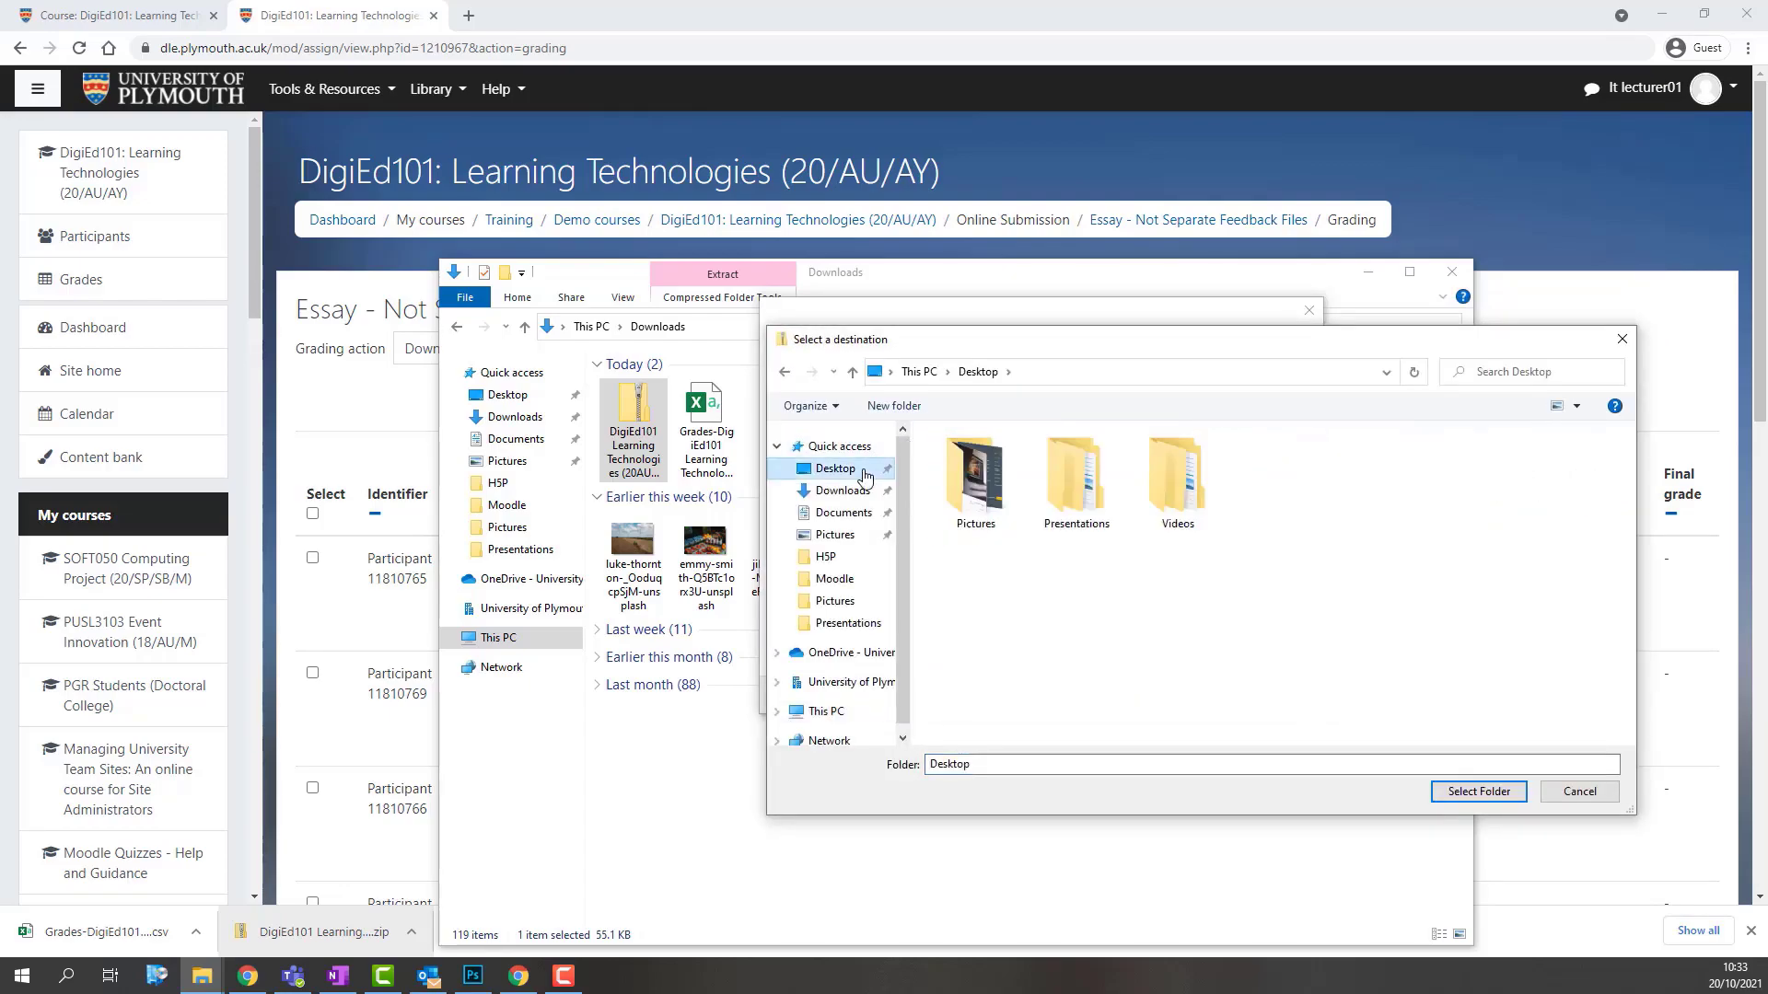
Create a Desktop folder named with the copied name "DigiEd101 Learning Technologies (20AUAY)-Essay - Not Separate Feedback Files-1210967".
{"action": "right_click", "coordinate": [1262, 510]}
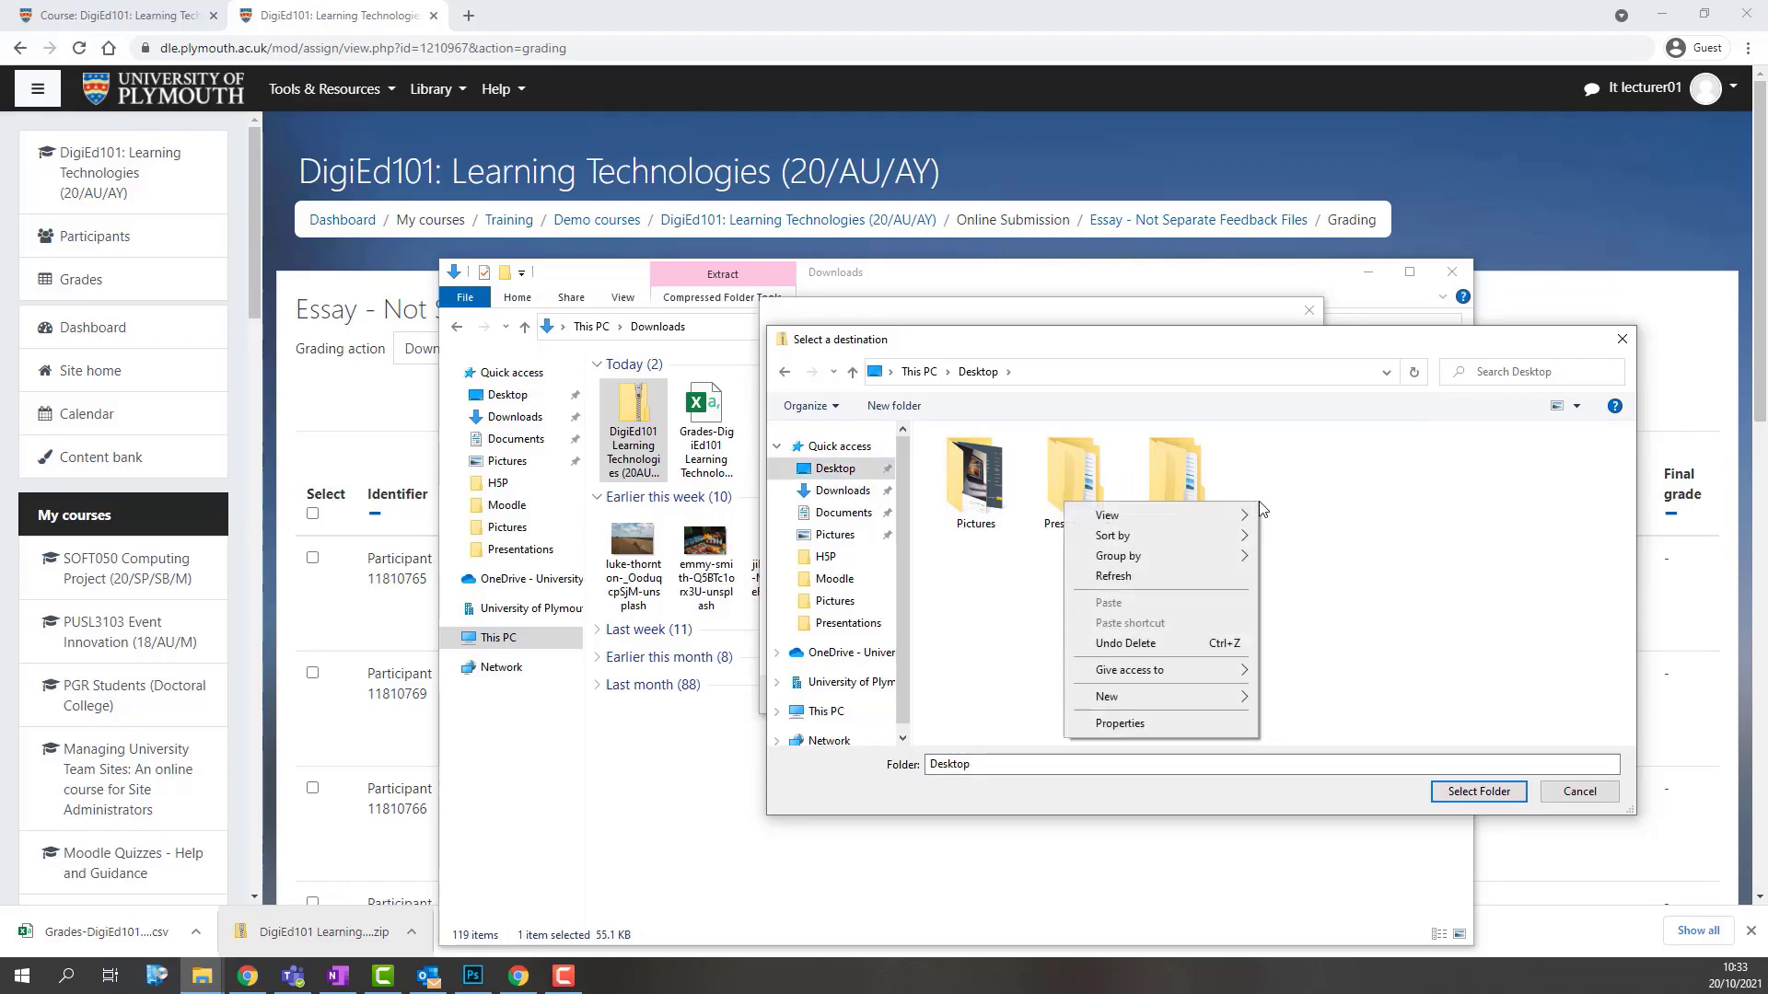
{"action": "mouse_move", "coordinate": [1231, 697]}
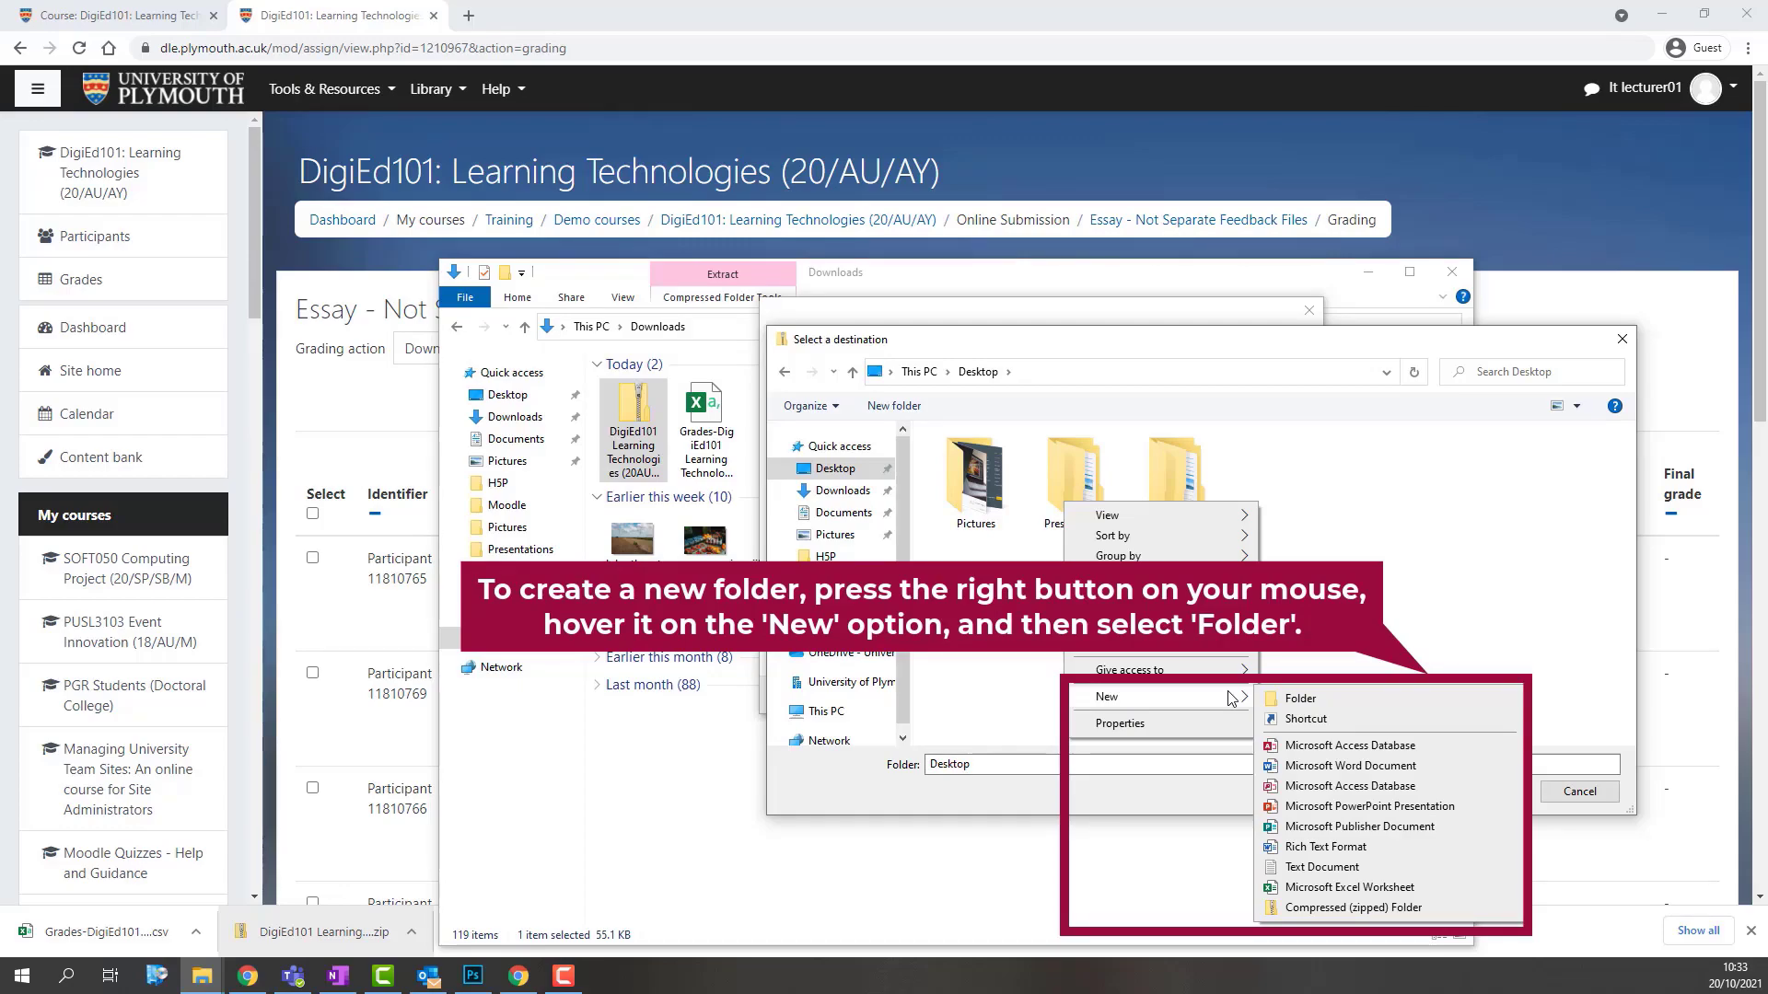
{"action": "left_click", "coordinate": [1298, 699]}
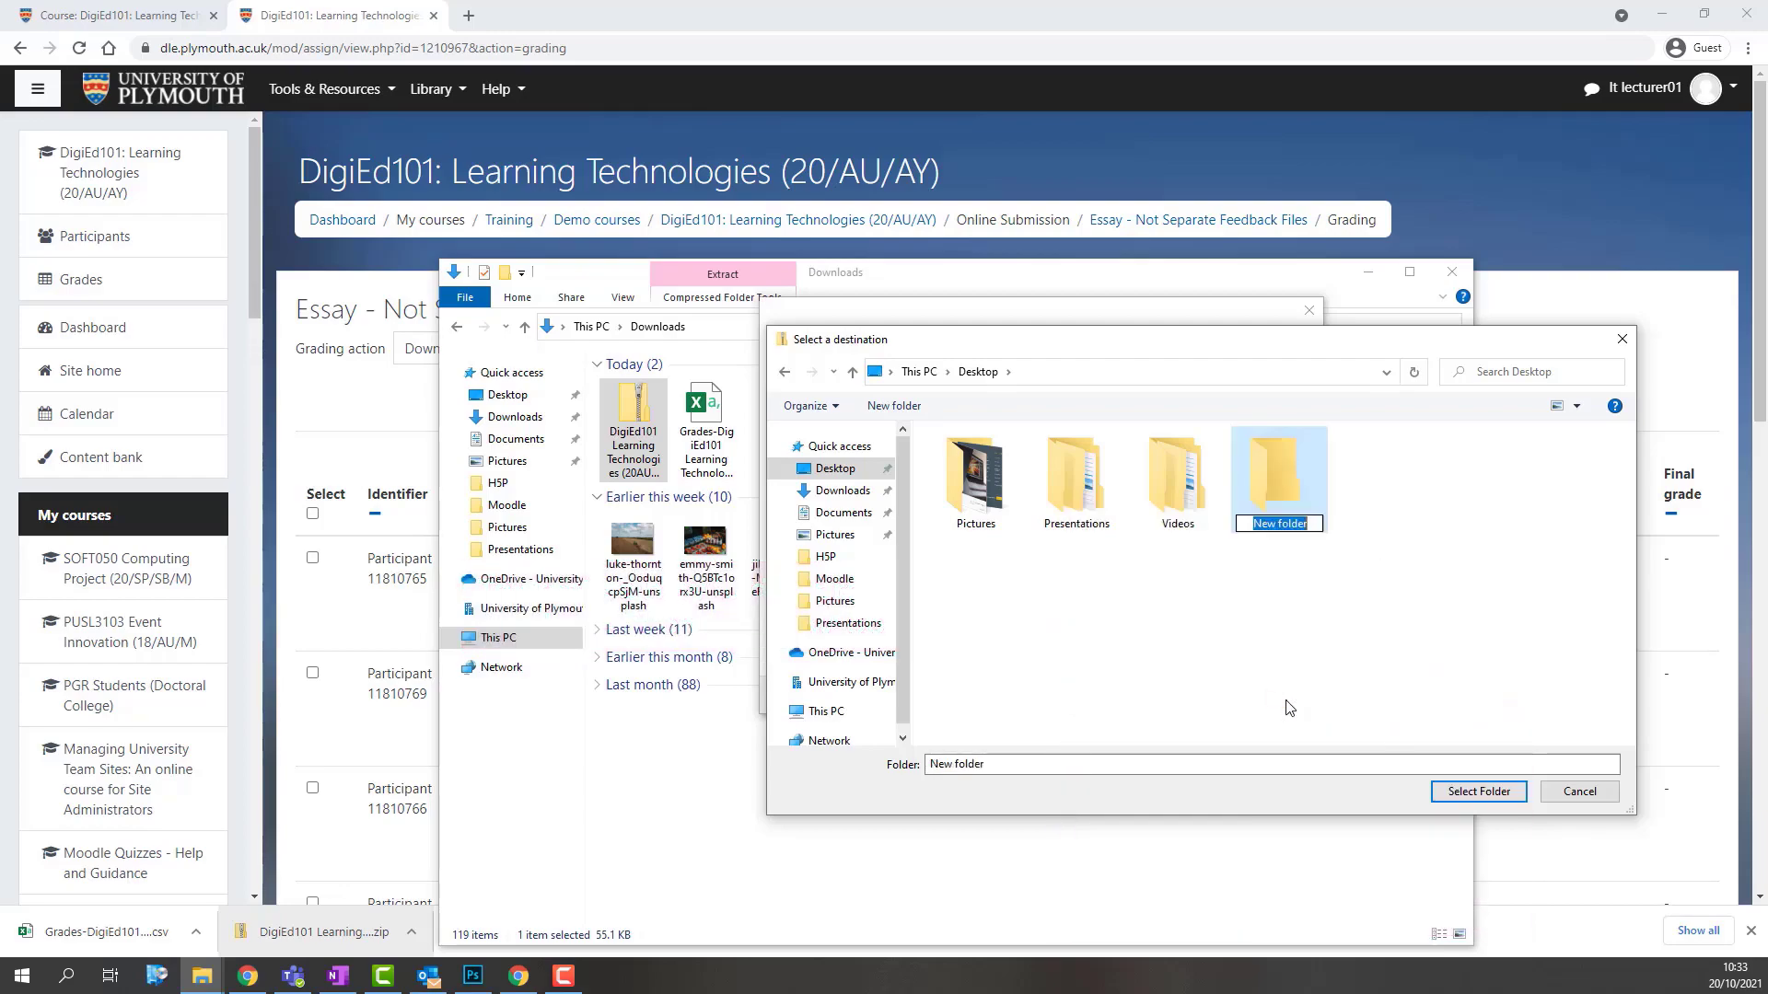
{"action": "right_click", "coordinate": [1298, 529]}
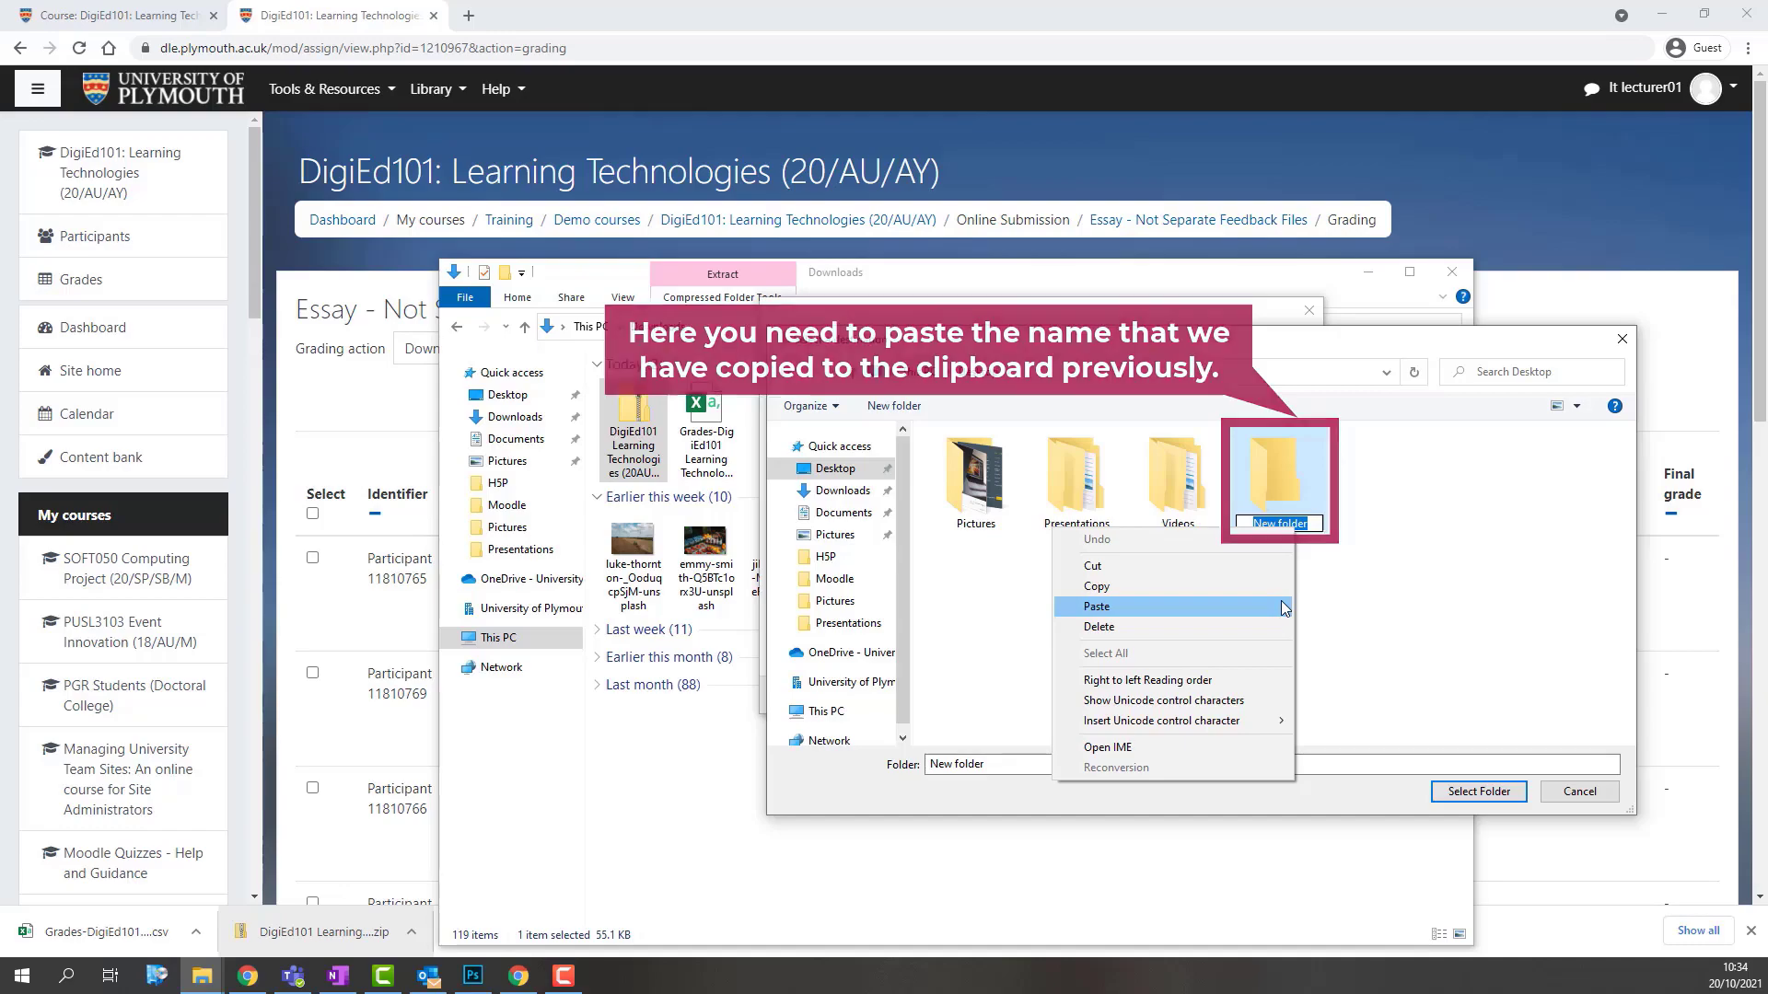
{"action": "left_click", "coordinate": [1097, 606]}
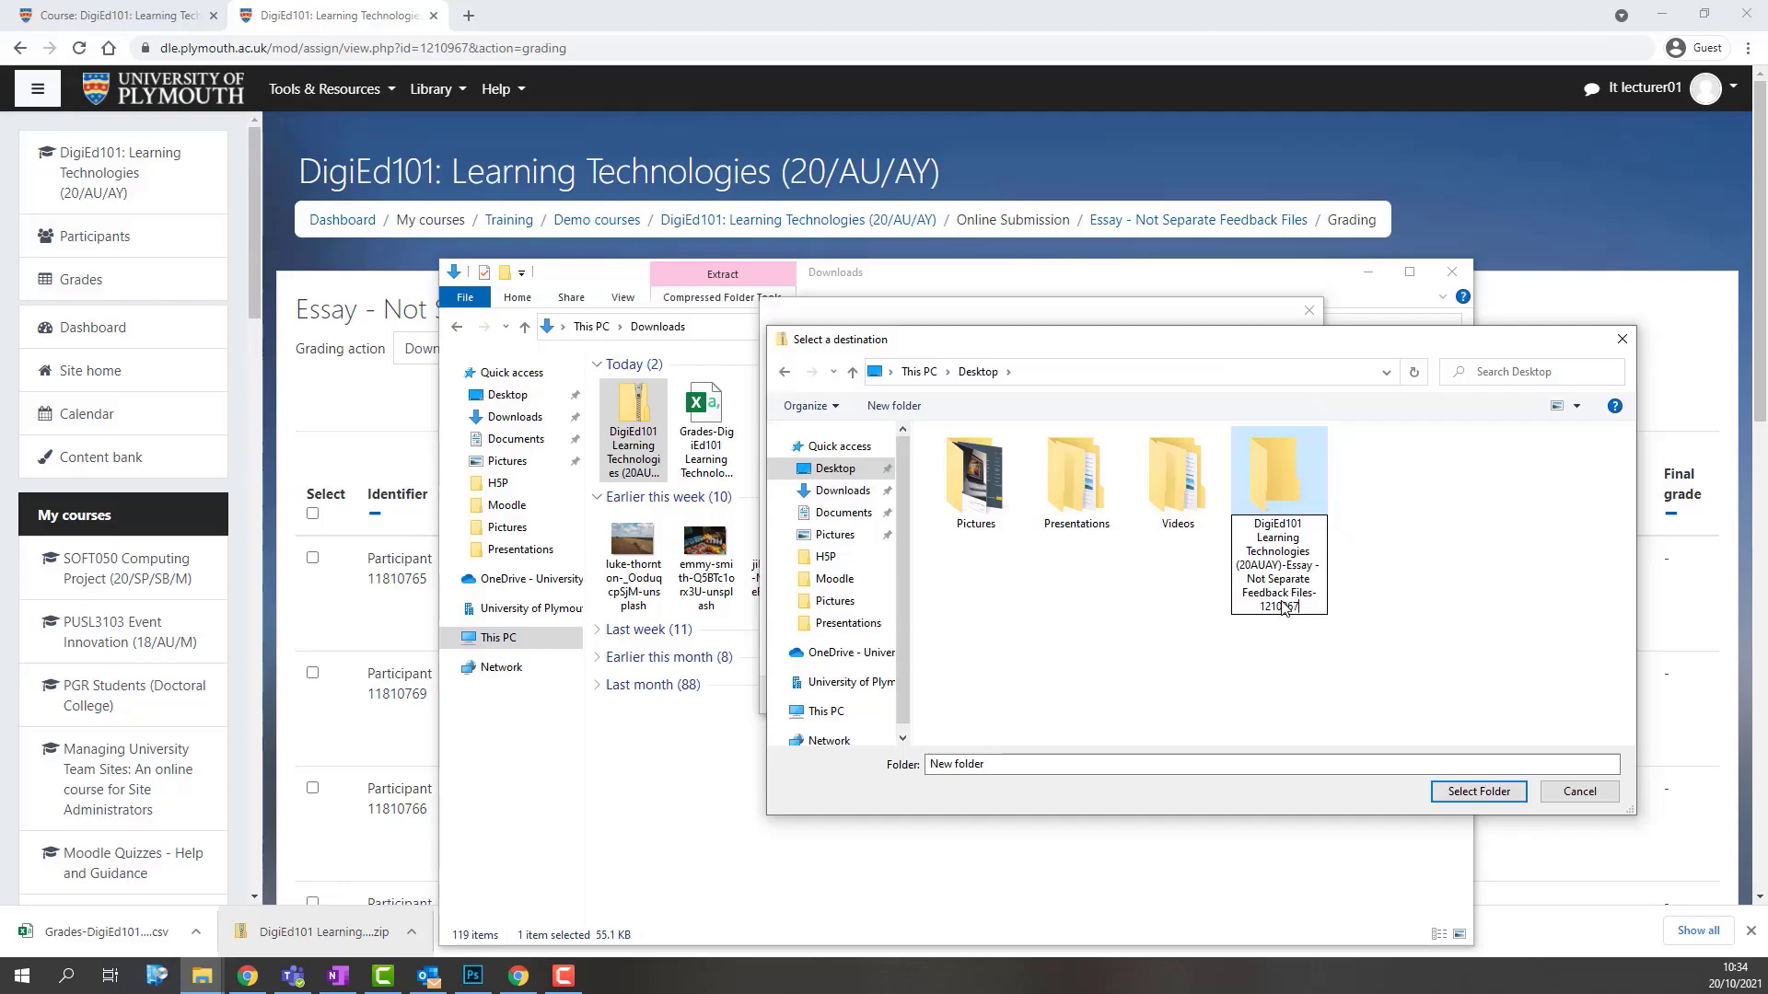
{"action": "key", "text": "Return"}
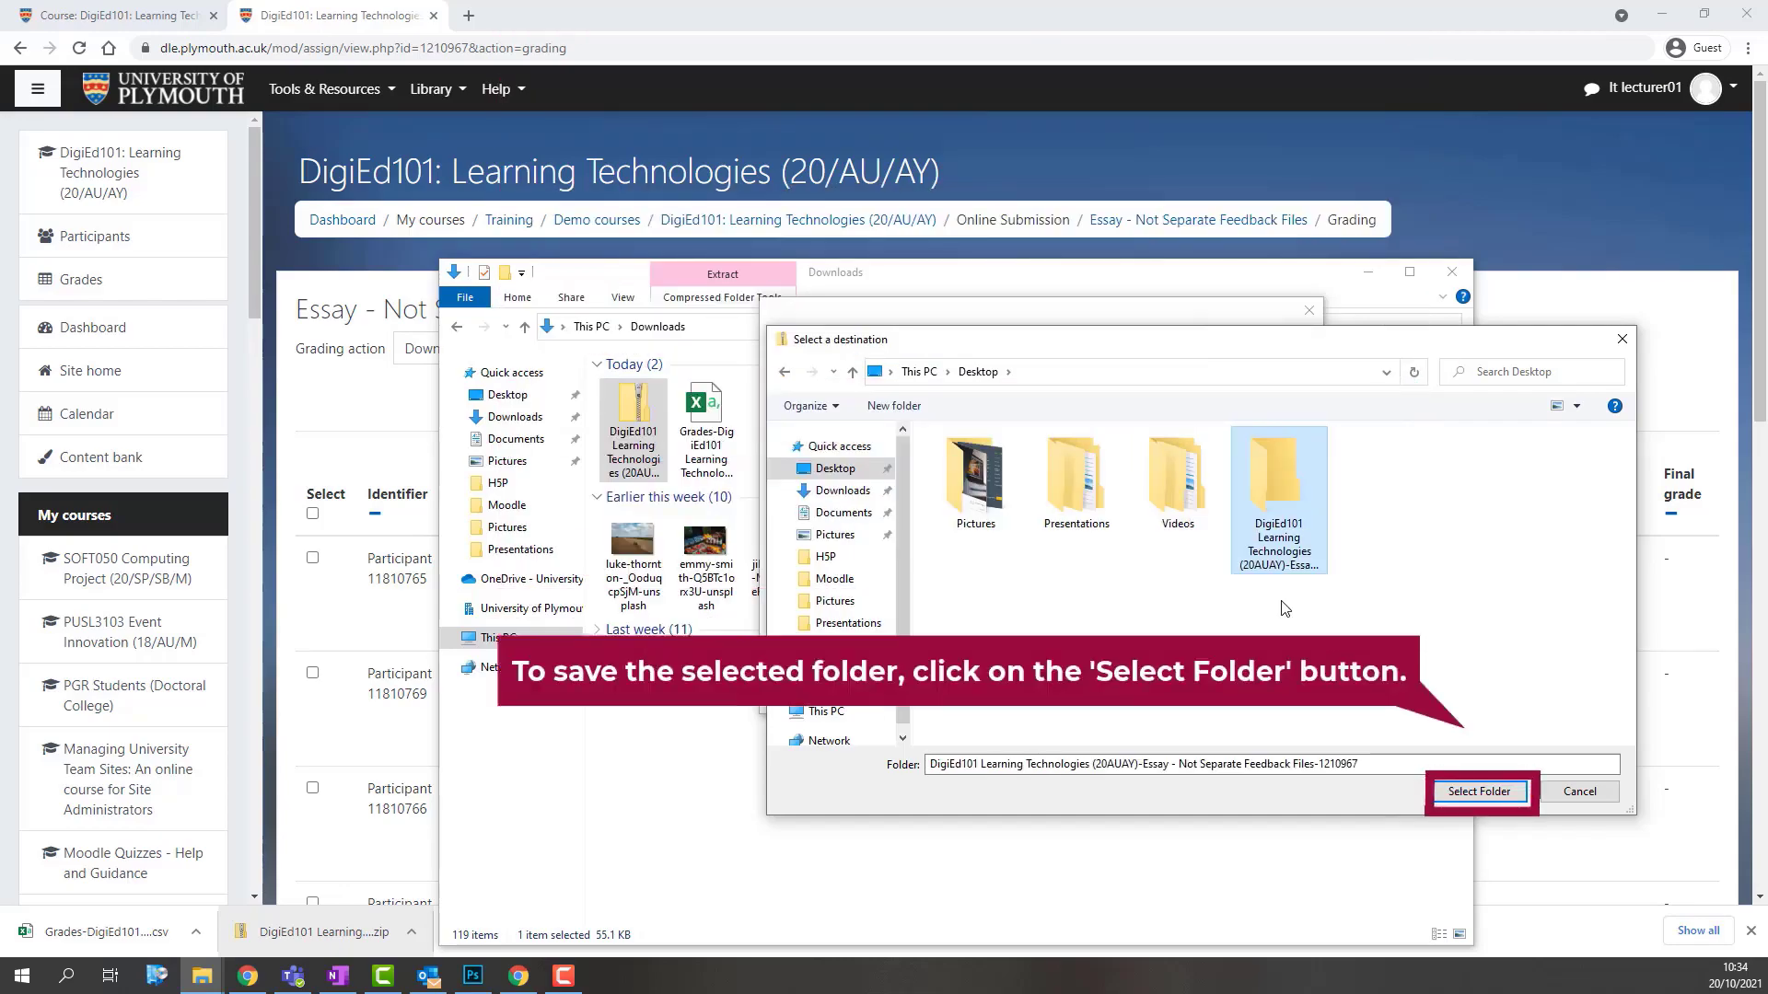
Extract the submissions into the new Desktop folder, move the extracted files window lower and minimize the Downloads window.
{"action": "left_click", "coordinate": [1466, 797]}
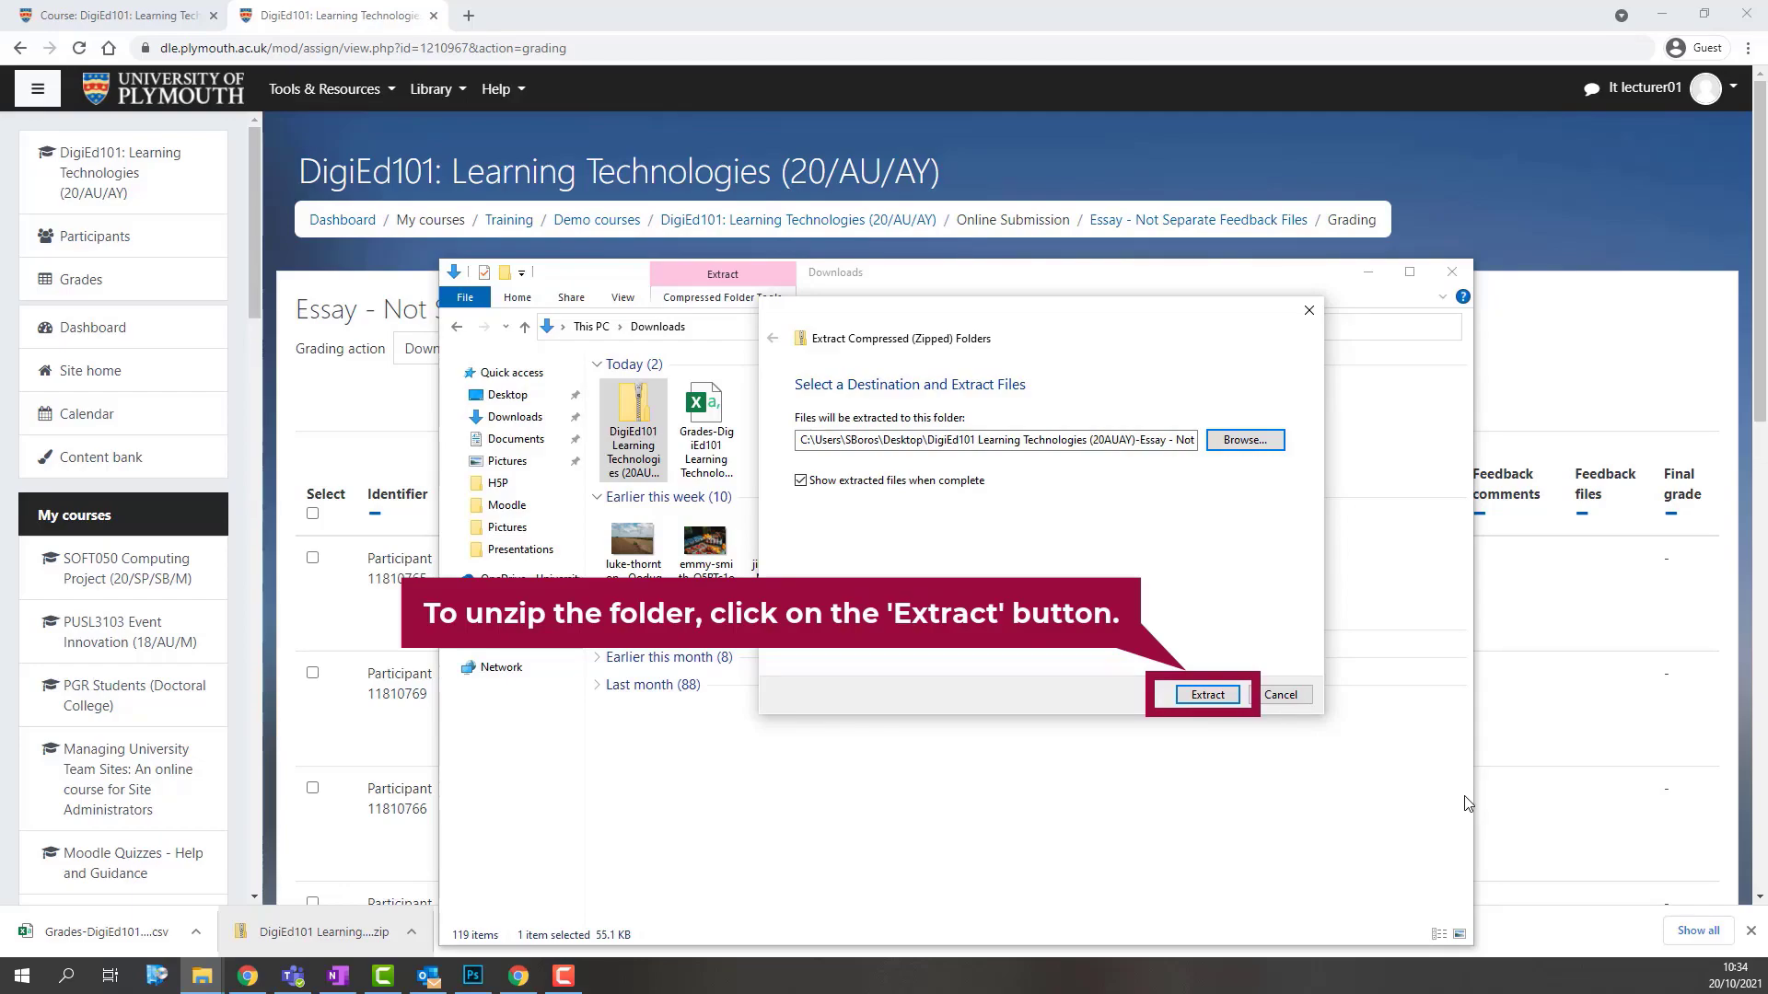
{"action": "left_click", "coordinate": [1215, 698]}
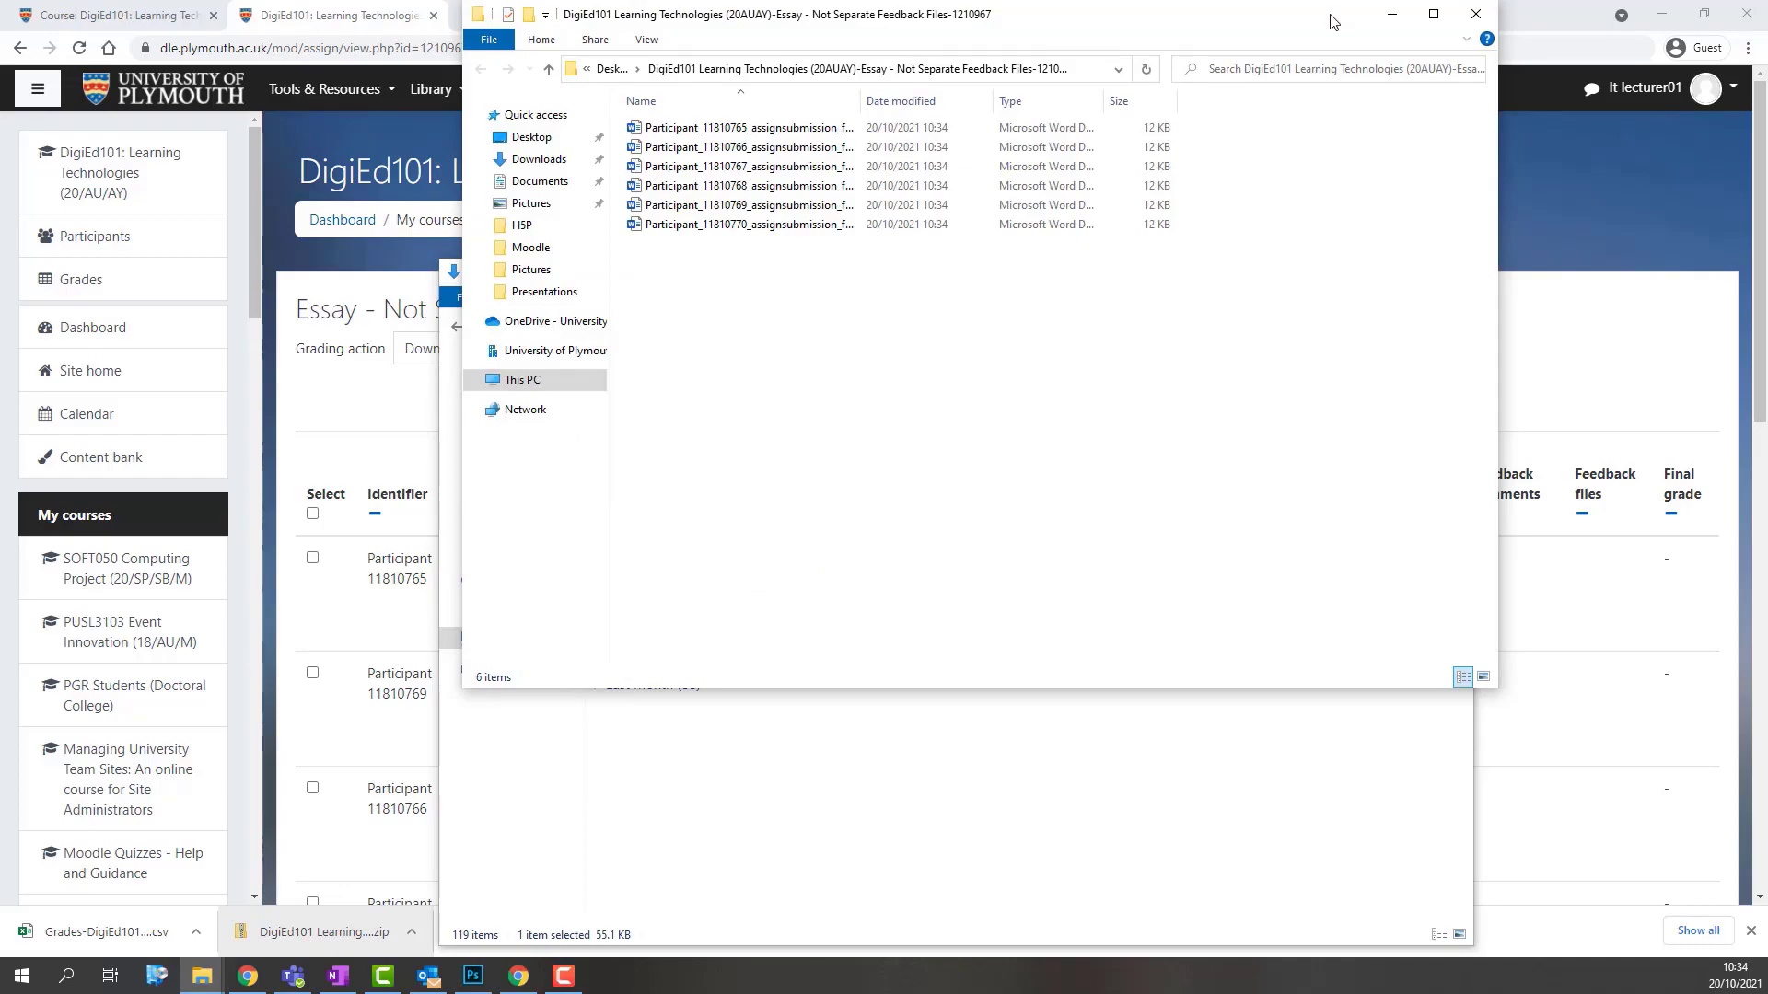
{"action": "left_click_drag", "start_coordinate": [1330, 20], "coordinate": [1351, 285]}
{"action": "left_click", "coordinate": [1369, 272]}
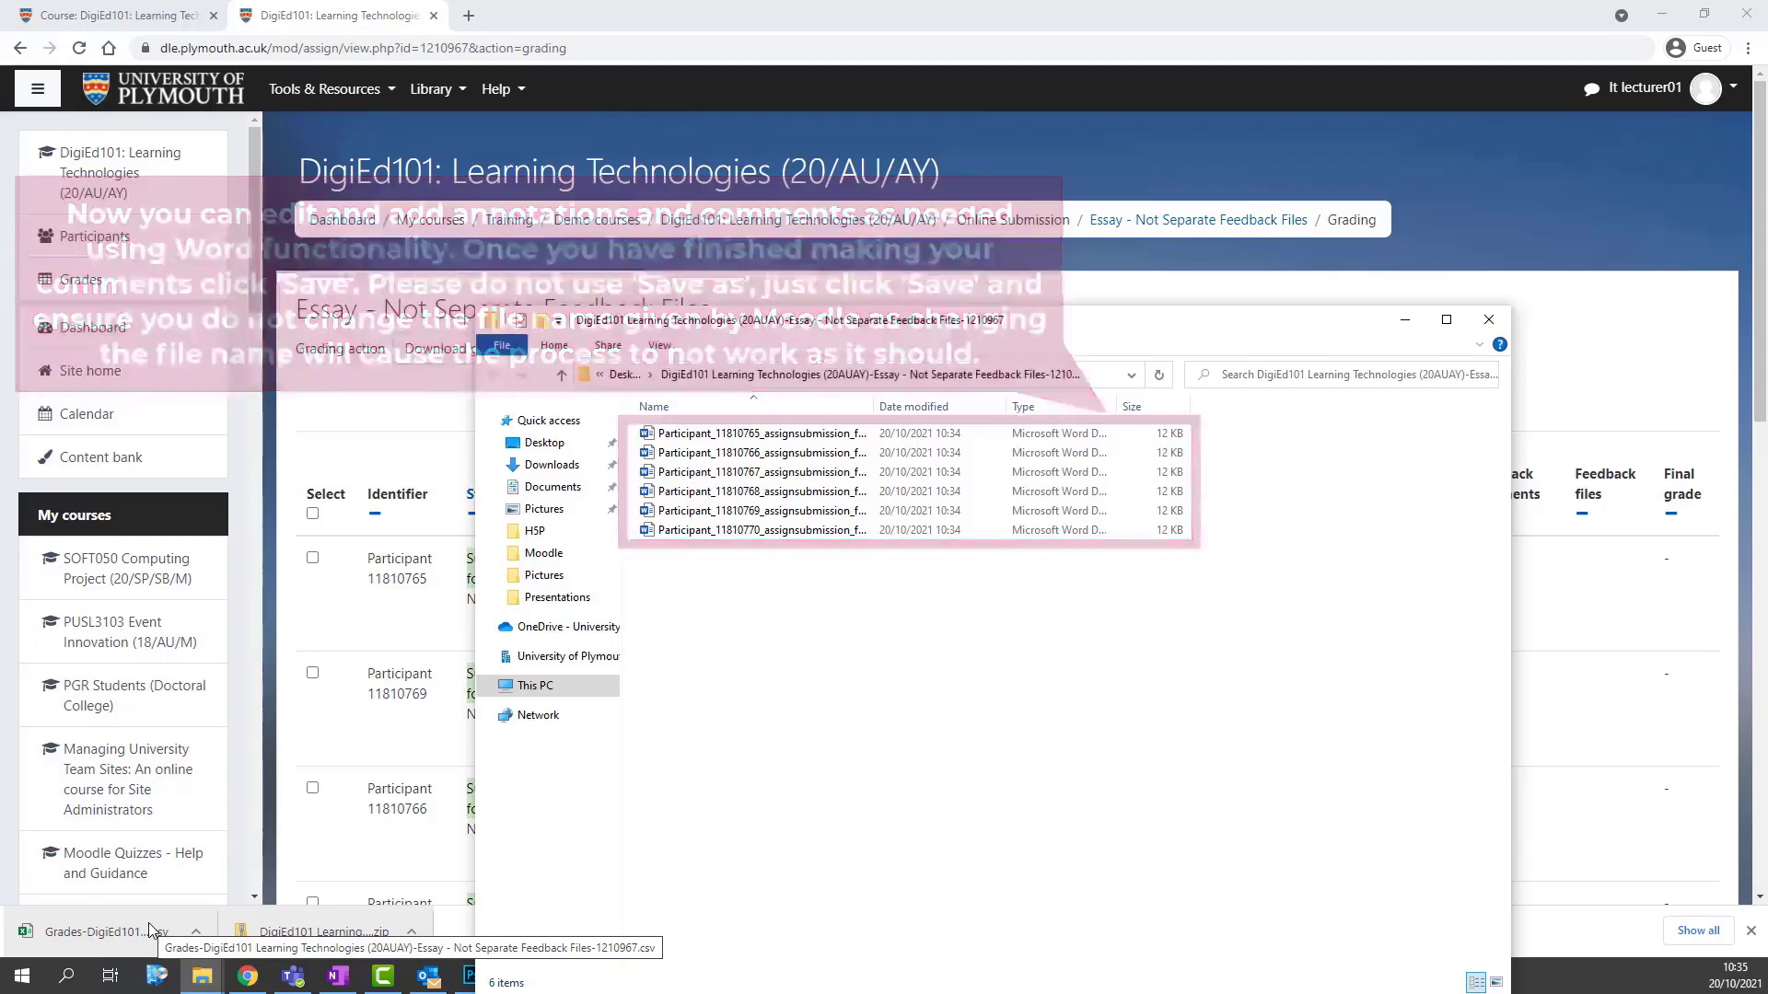
Open the downloaded grading worksheet in Excel and autofit the width of all its columns.
{"action": "left_click", "coordinate": [150, 928]}
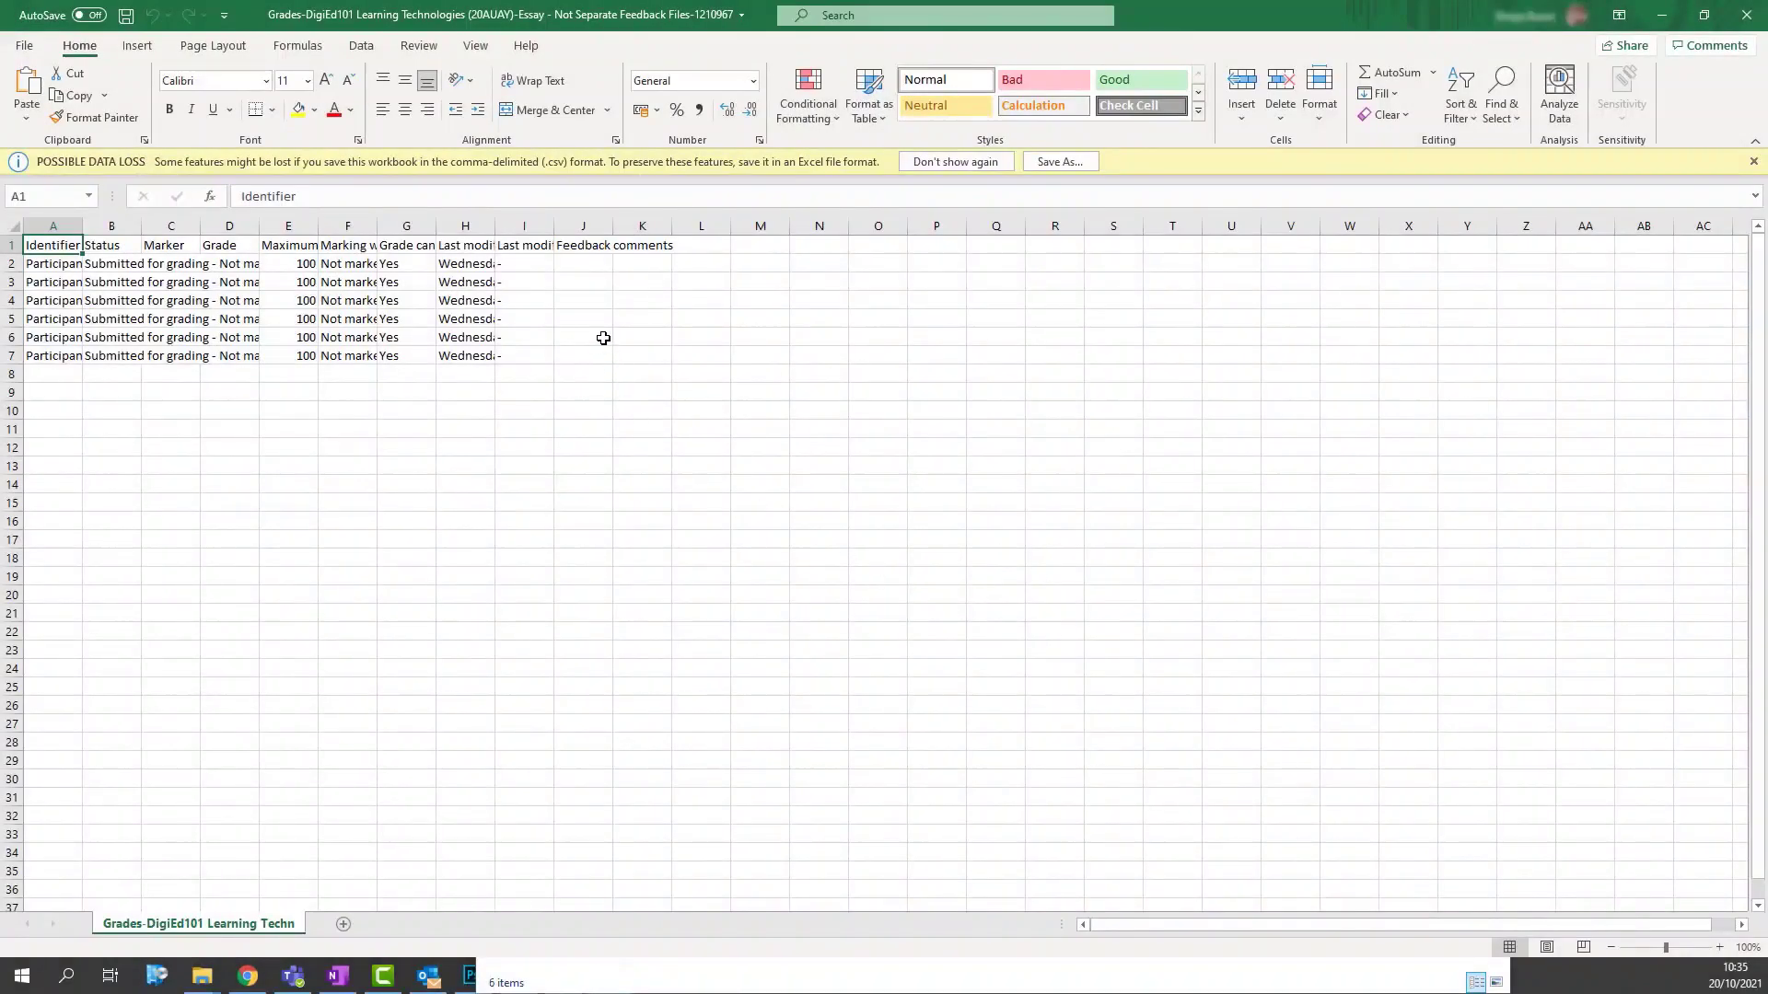
{"action": "left_click", "coordinate": [571, 337]}
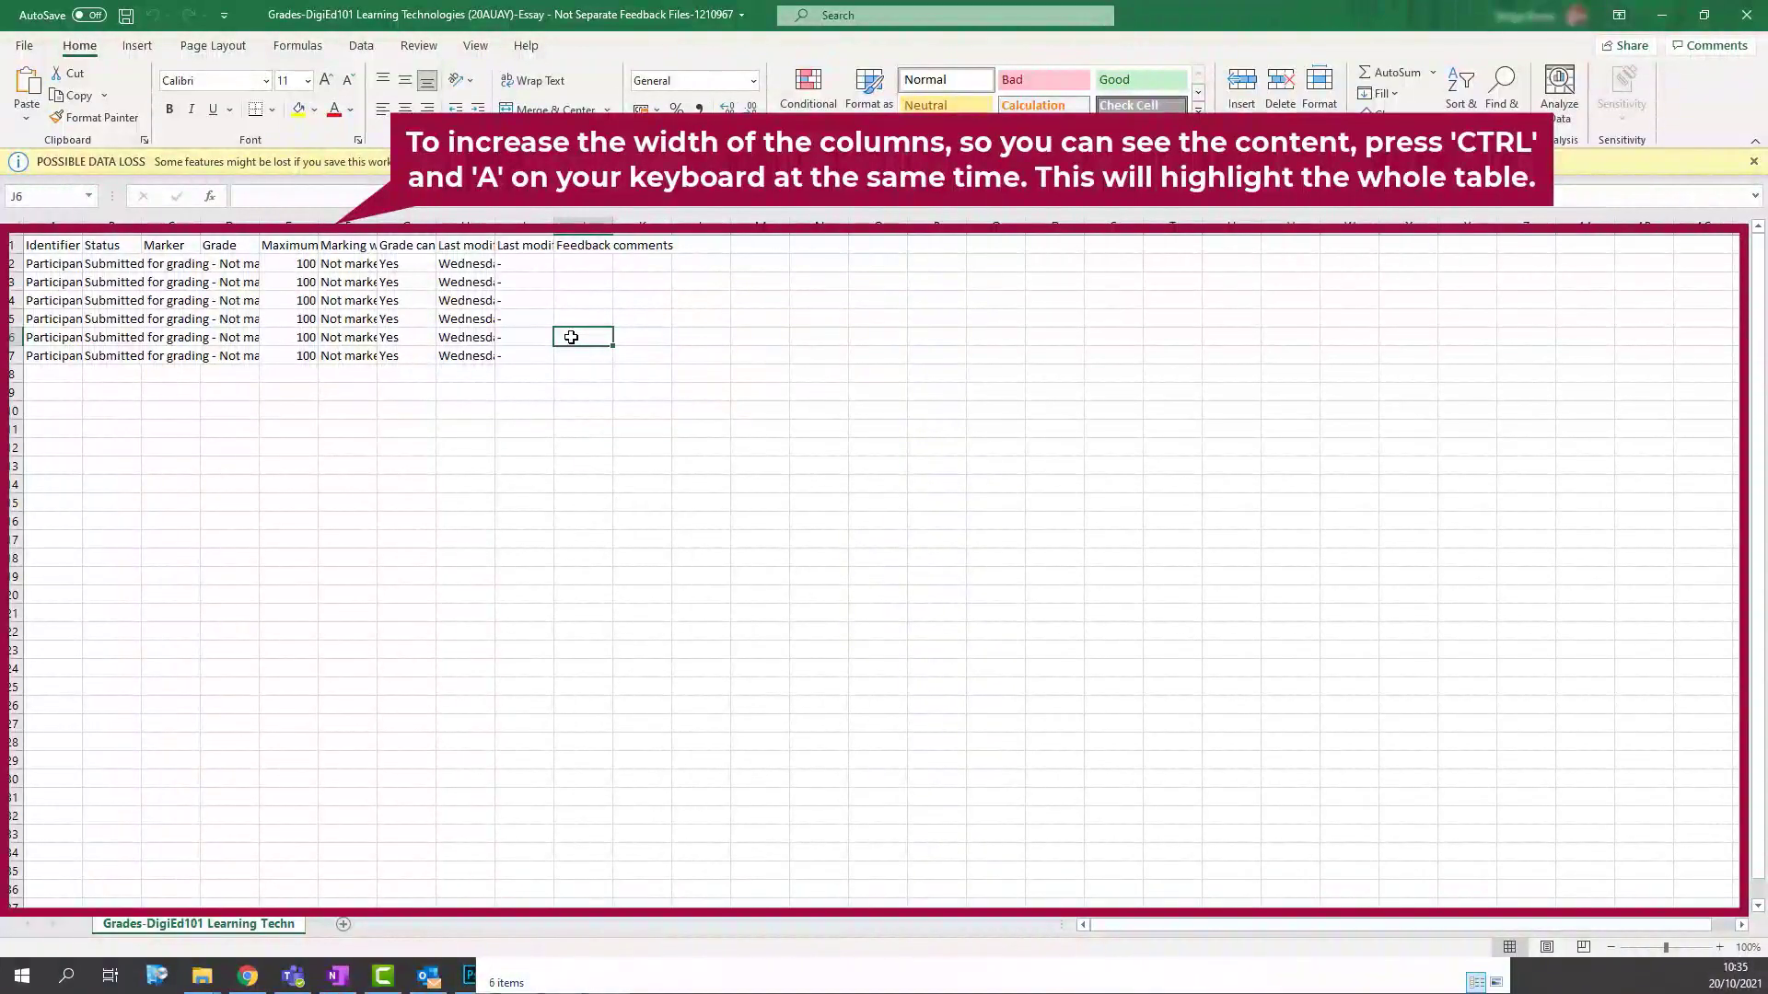
{"action": "key", "text": "ctrl+a"}
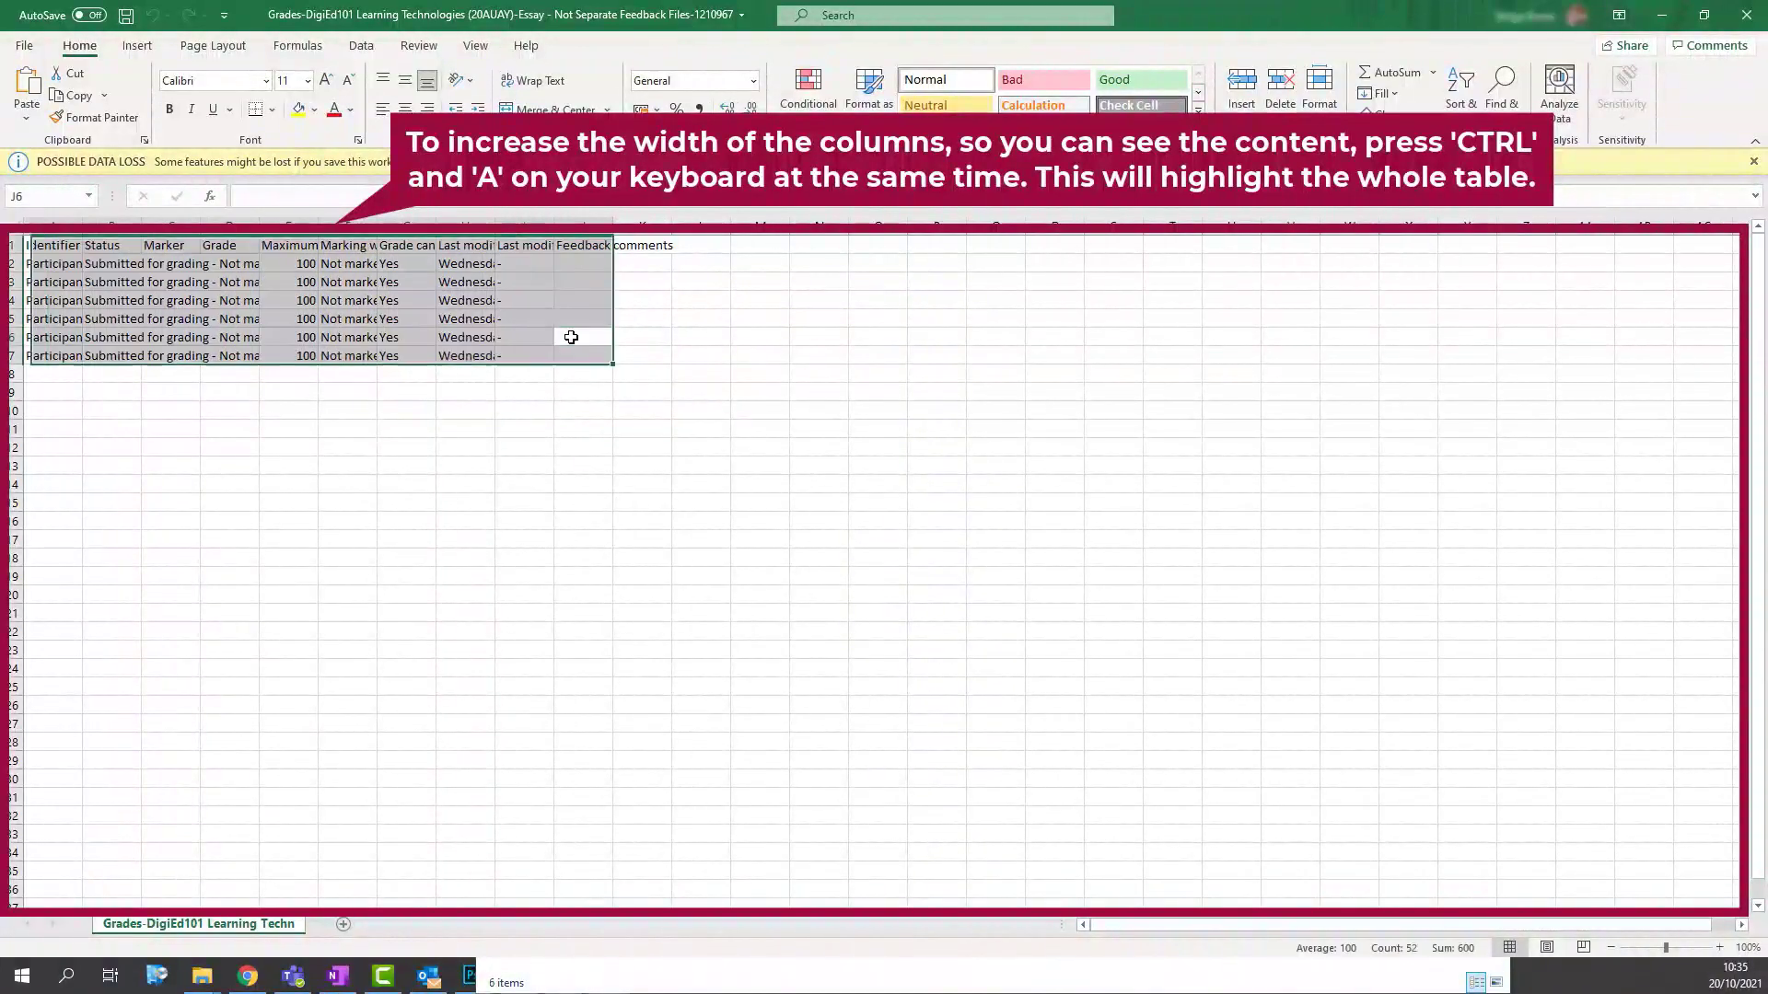
{"action": "key", "text": "ctrl+a"}
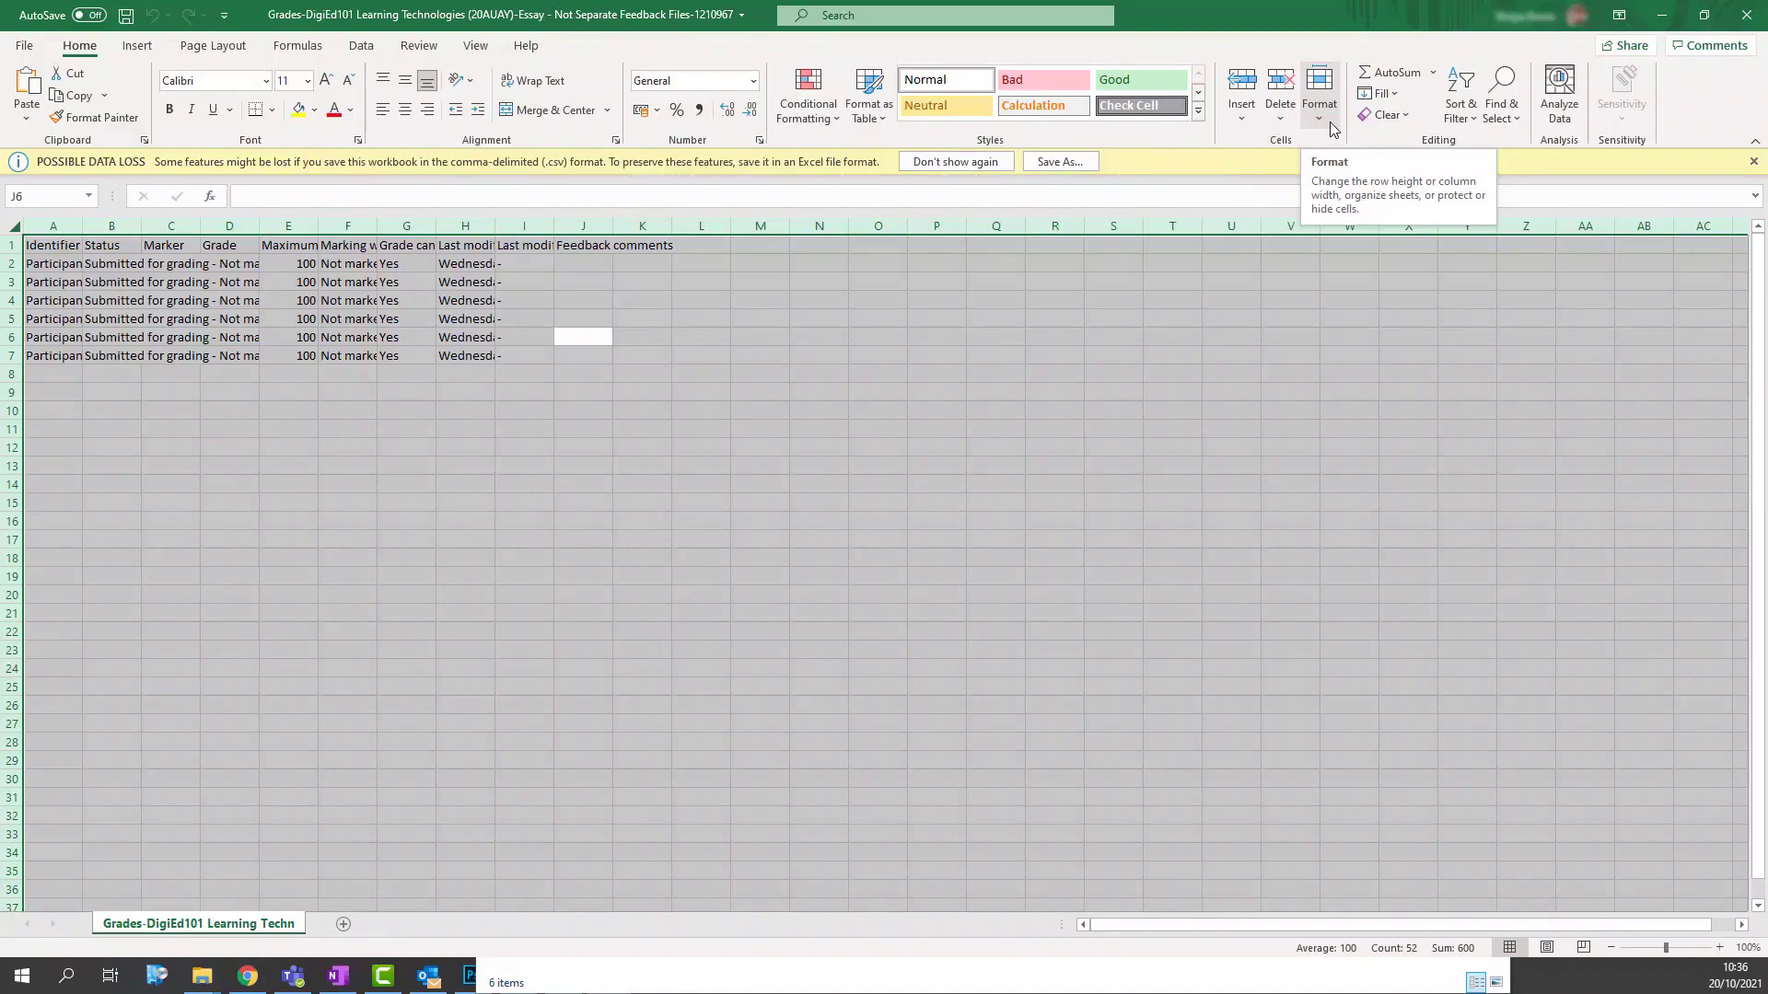
{"action": "left_click", "coordinate": [1331, 129]}
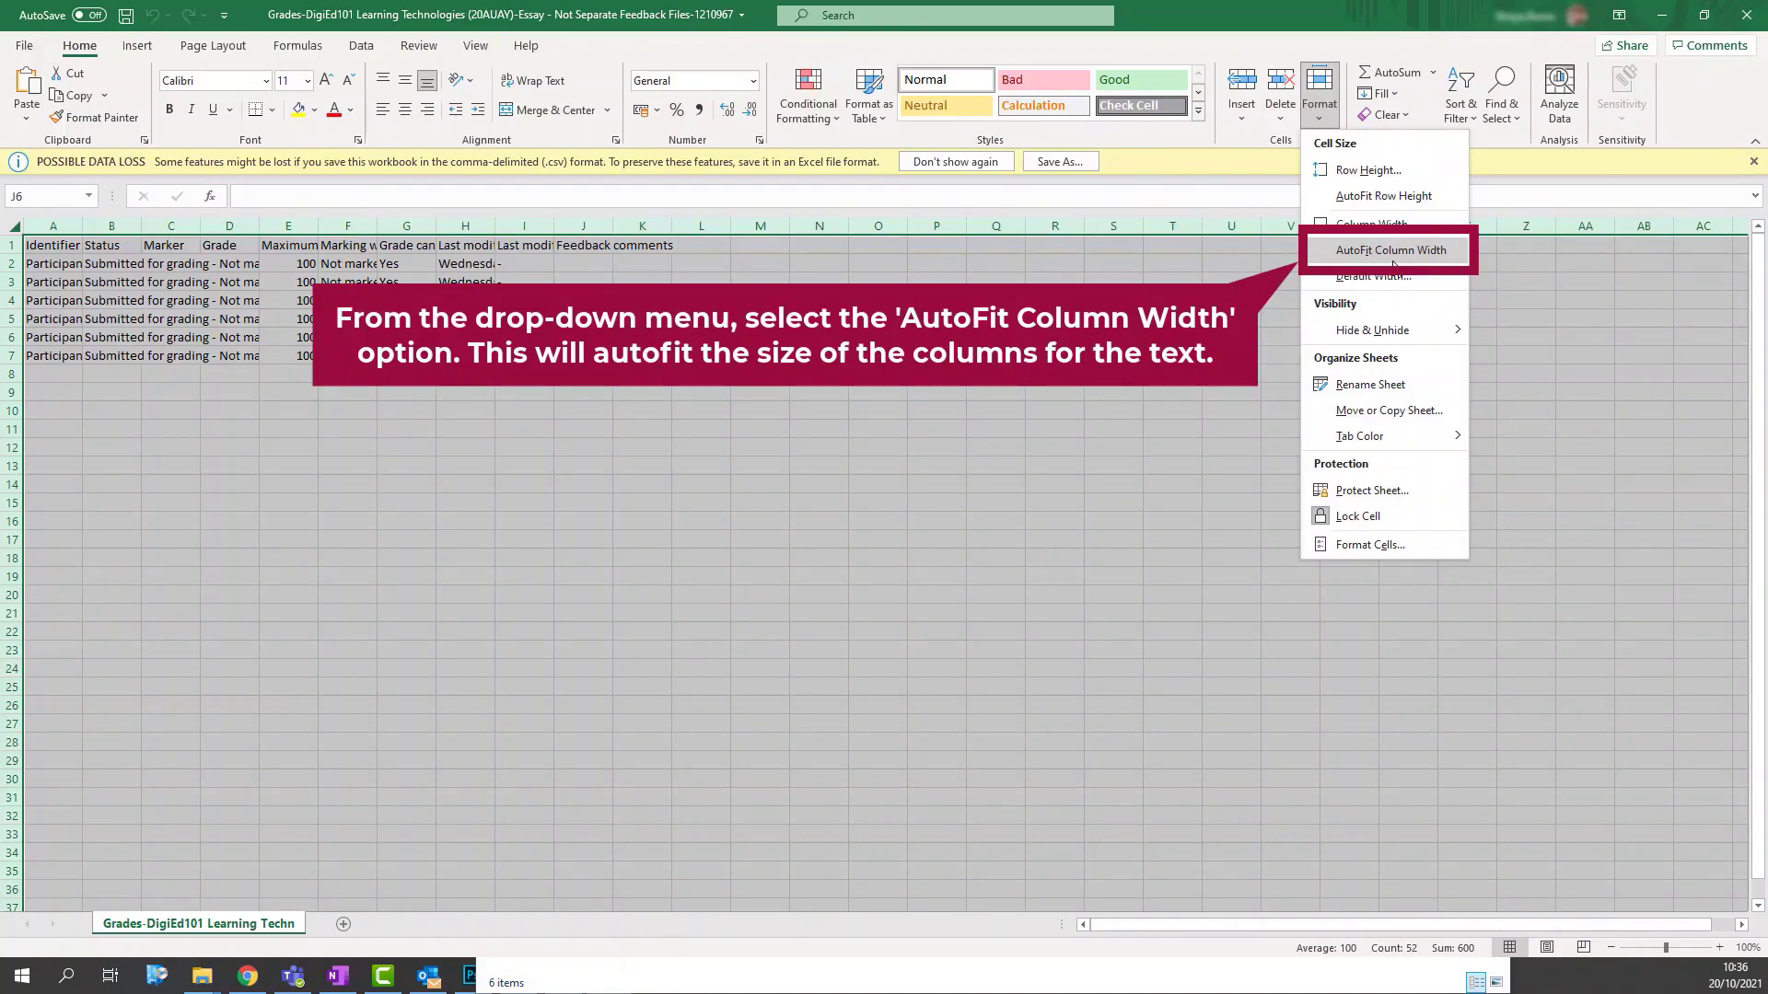
{"action": "left_click", "coordinate": [1392, 251]}
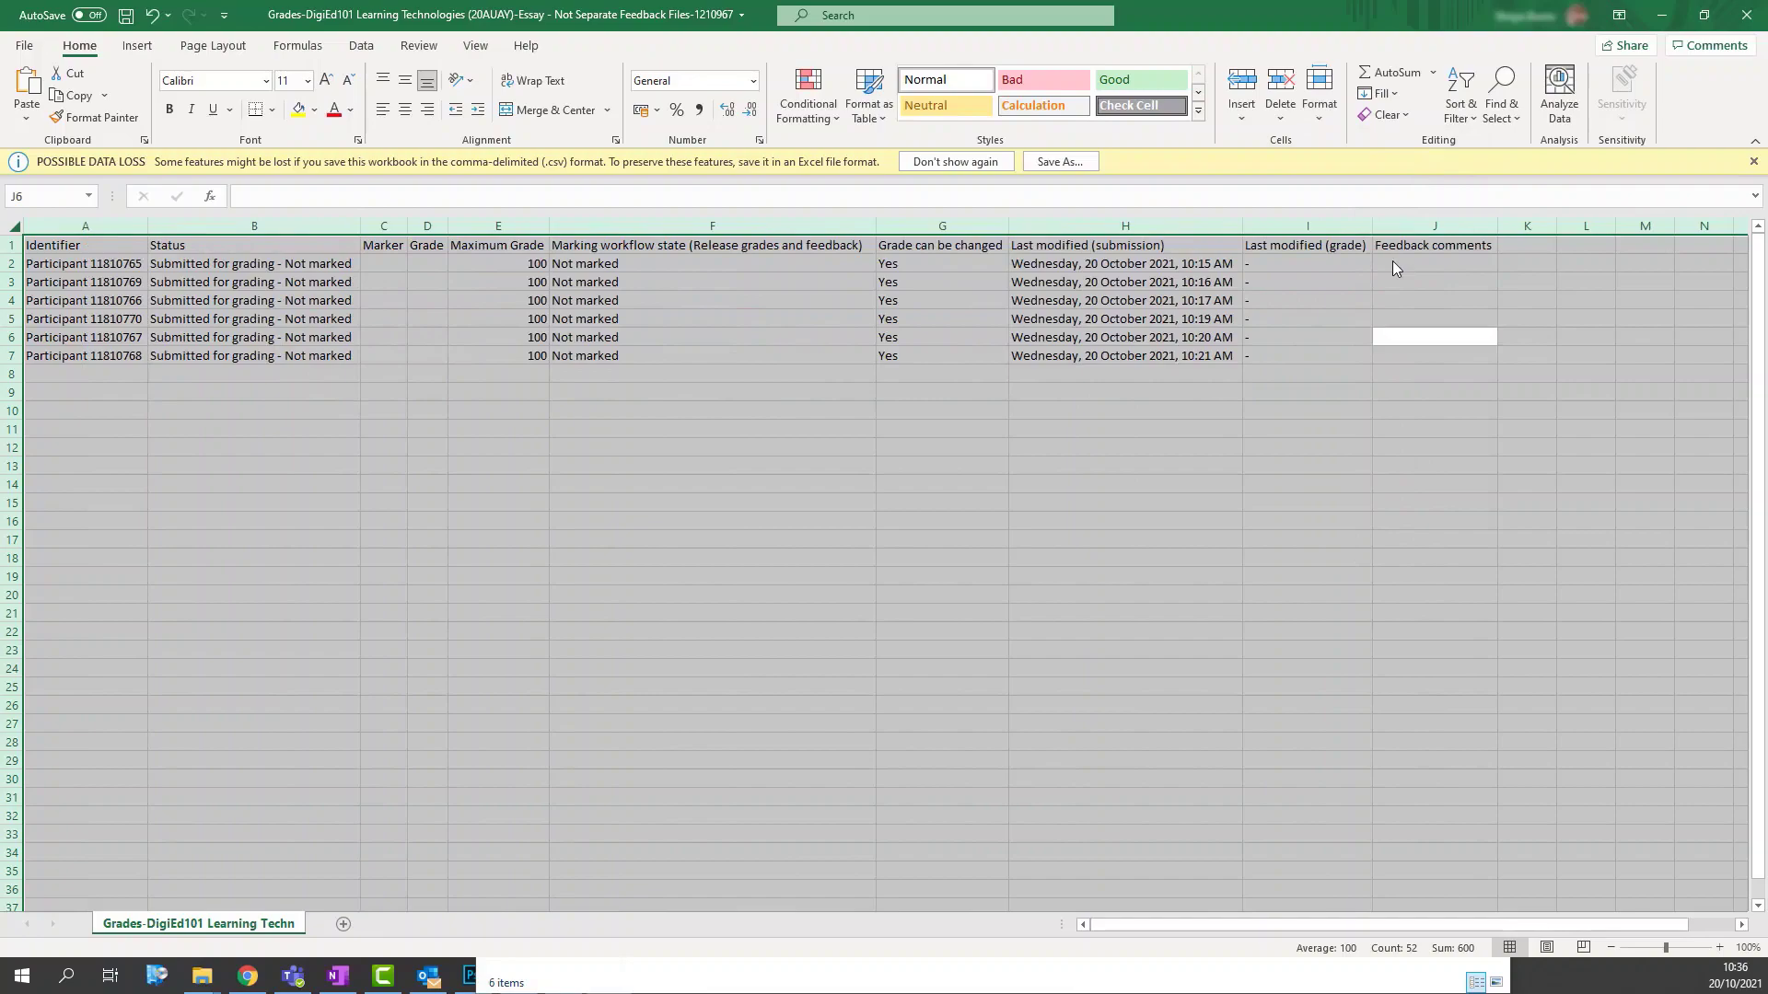
{"action": "left_click", "coordinate": [1328, 468]}
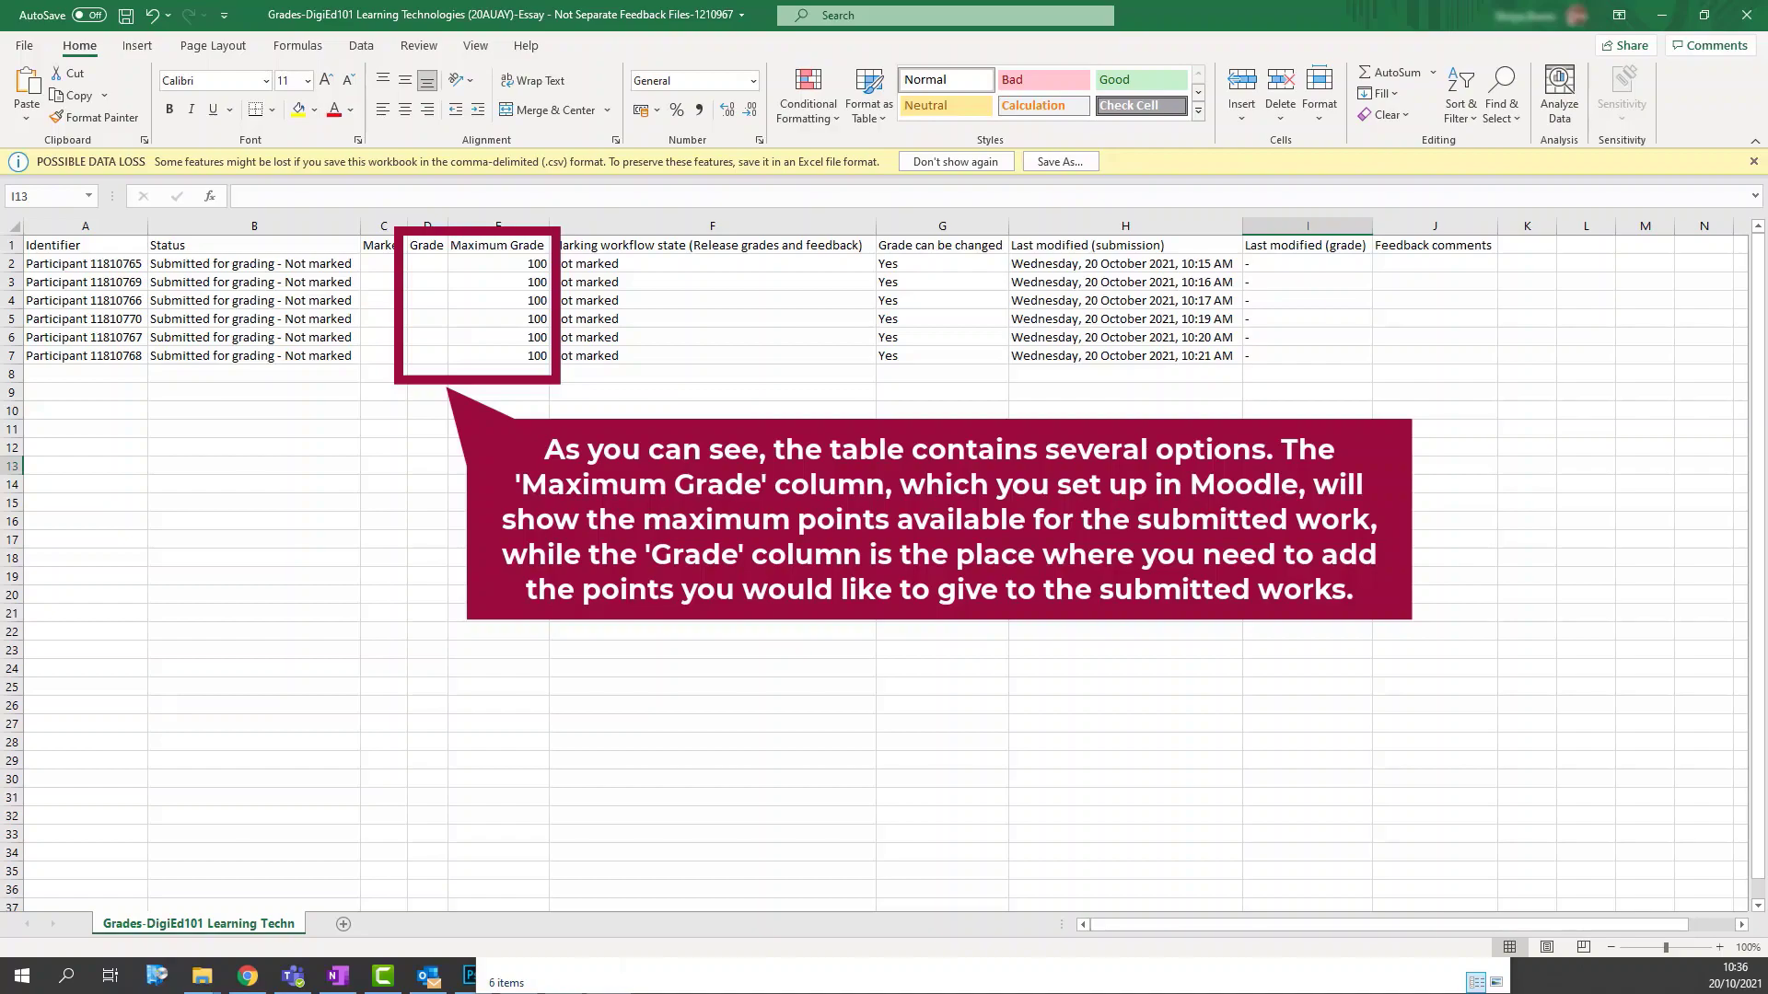
Fill the Grade column from D2 to D7 with 88, 95, 100, 56, 62 and 76.
{"action": "left_click", "coordinate": [428, 264]}
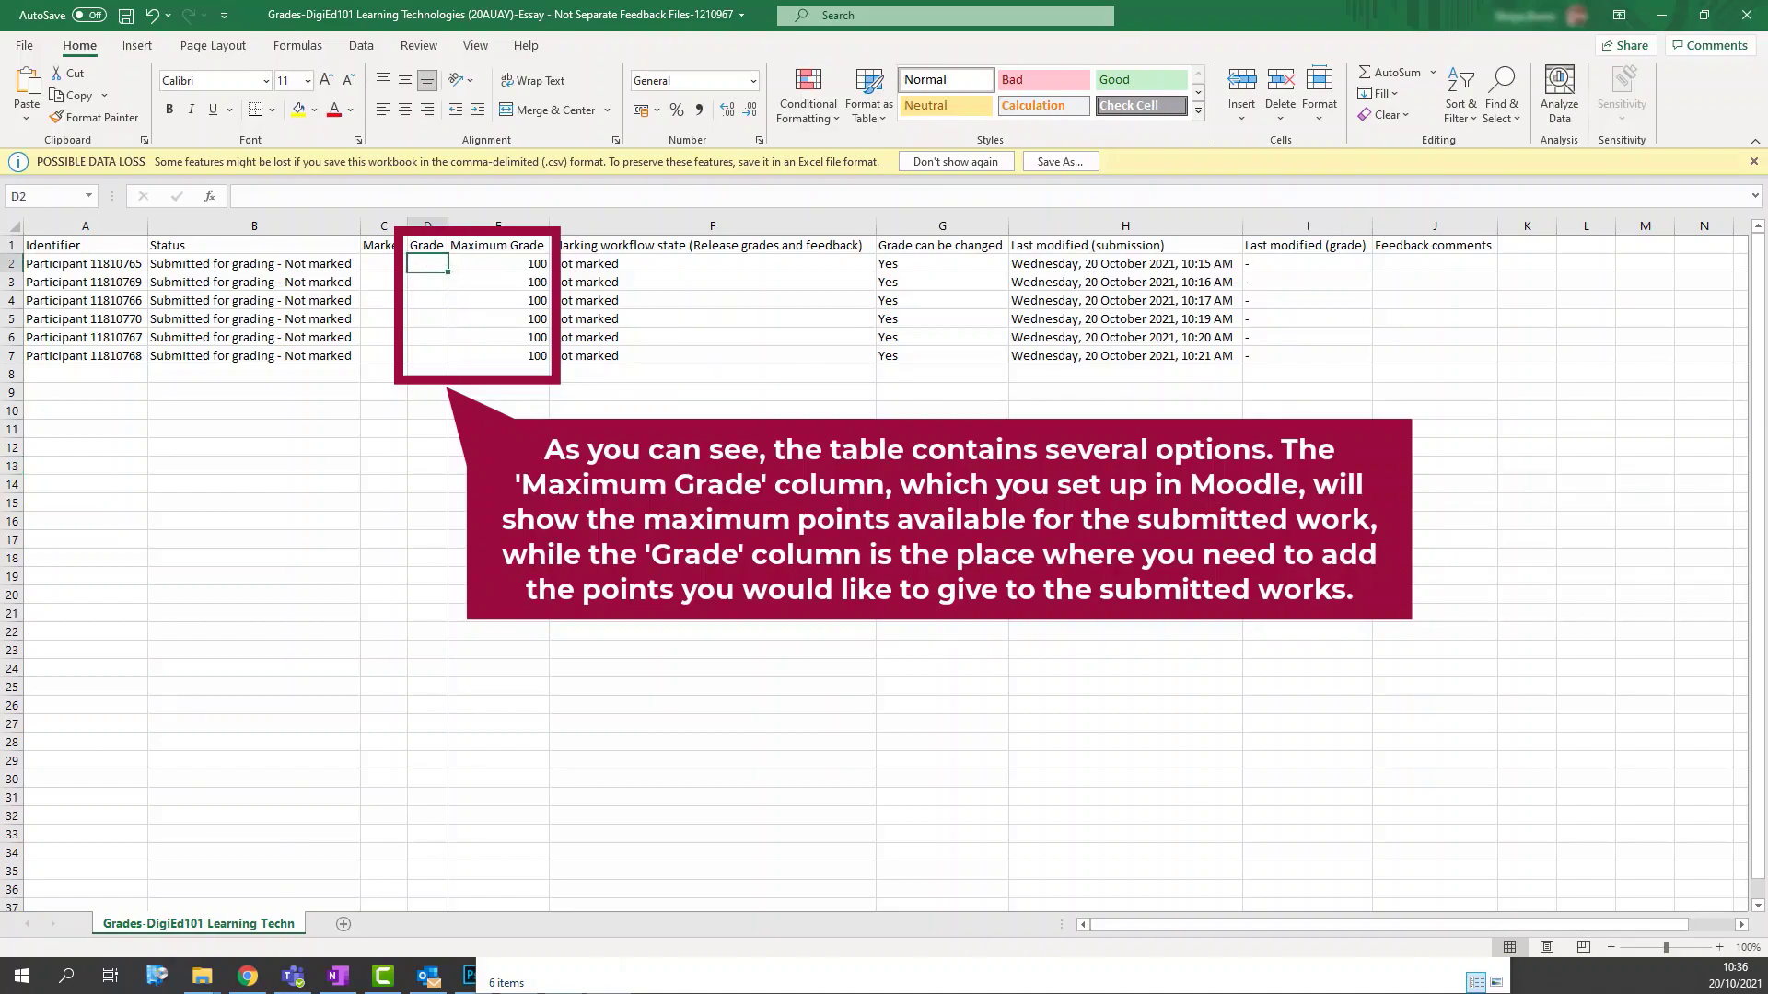
{"action": "type", "text": "88"}
{"action": "key", "text": "Return"}
{"action": "type", "text": "95"}
{"action": "key", "text": "Return"}
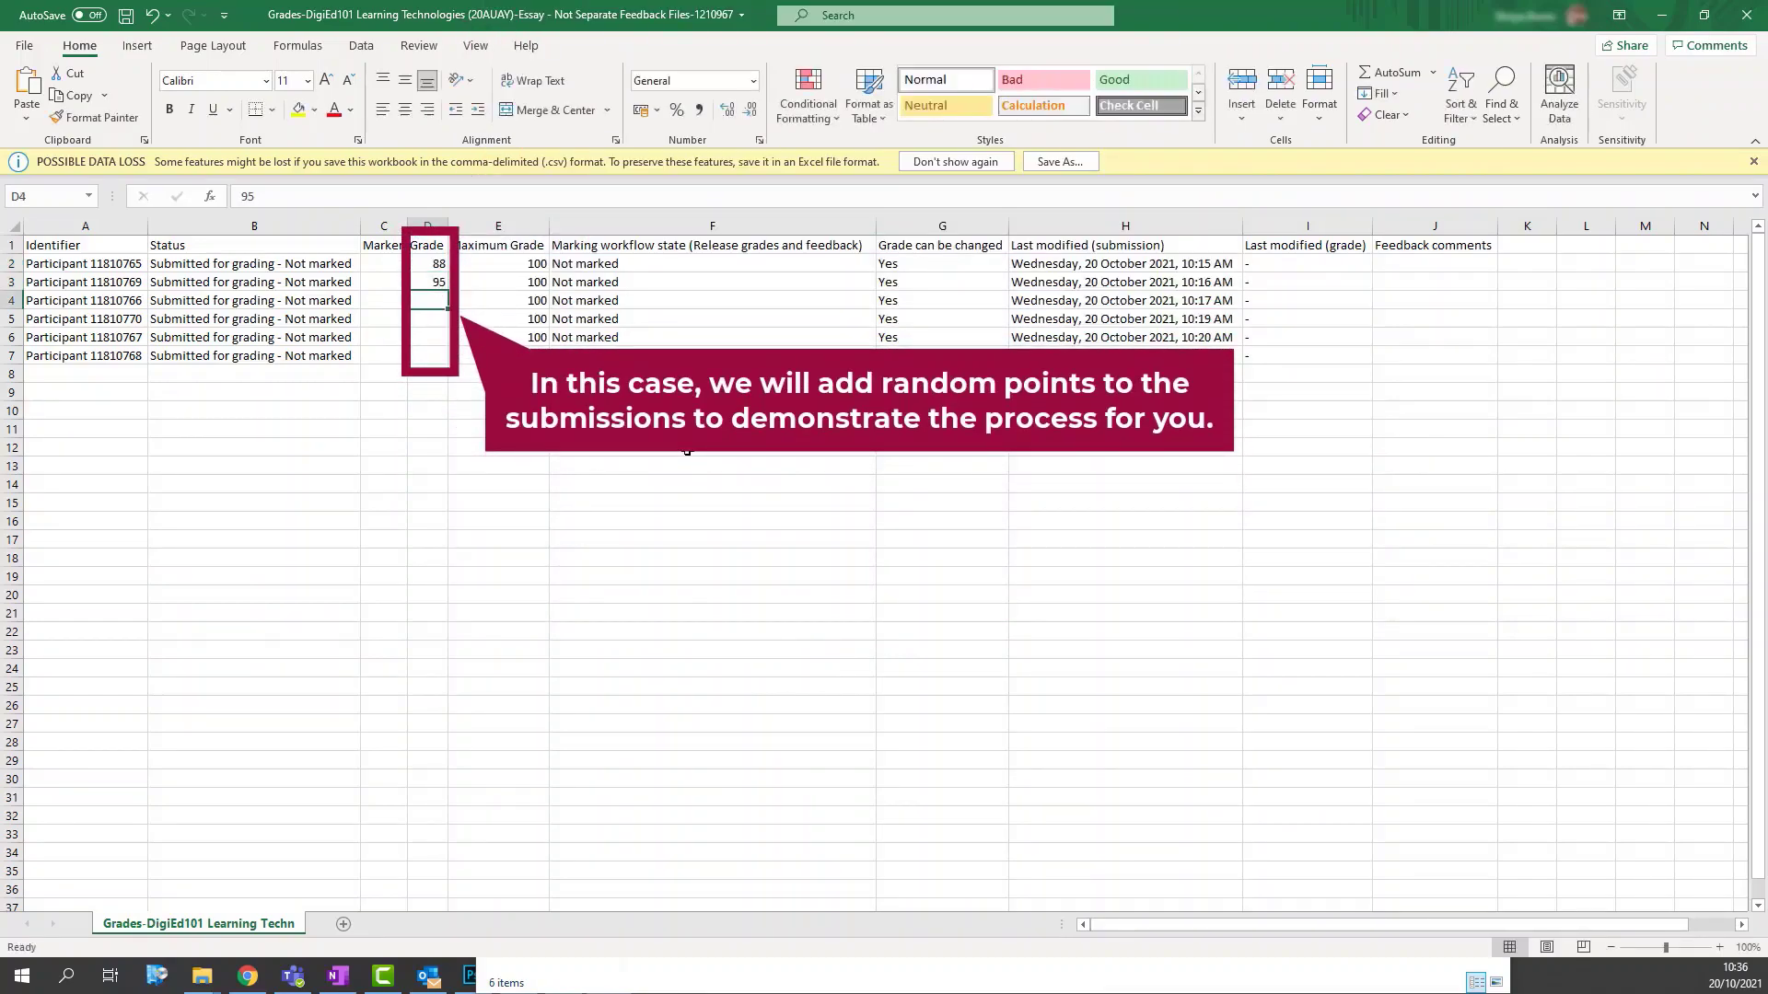
{"action": "type", "text": "100"}
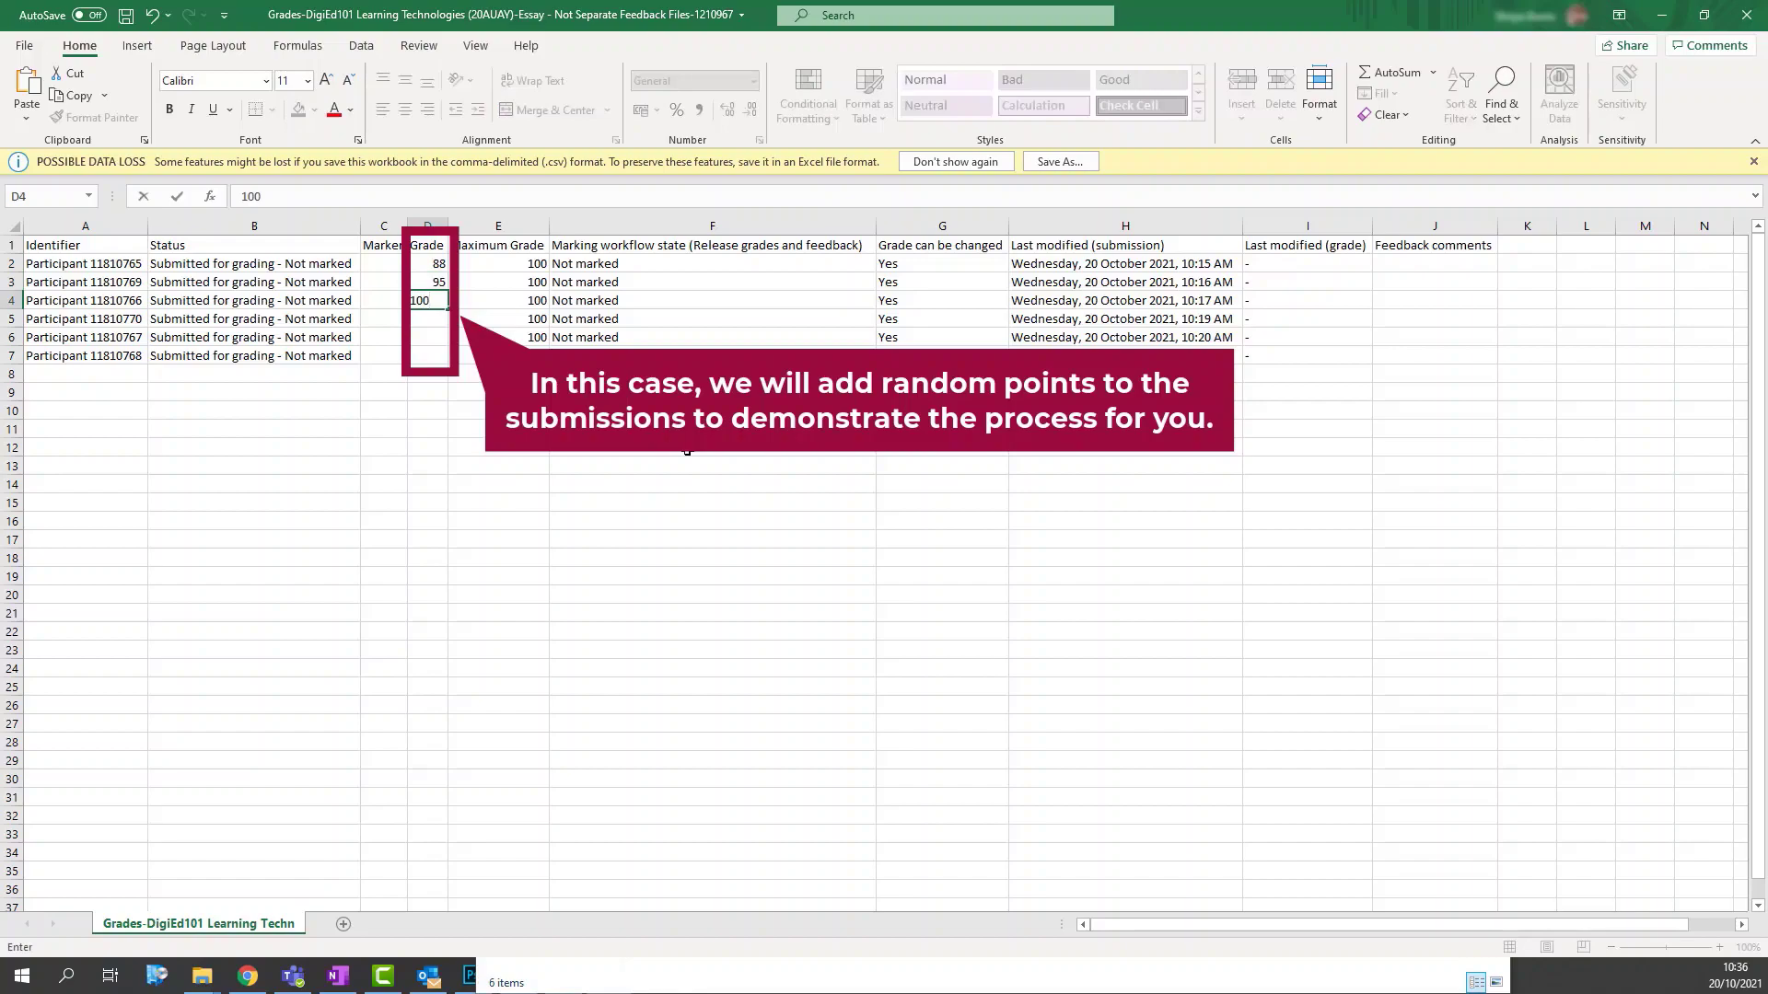
{"action": "key", "text": "Return"}
{"action": "type", "text": "56"}
{"action": "key", "text": "Return"}
{"action": "type", "text": "62"}
{"action": "key", "text": "Return"}
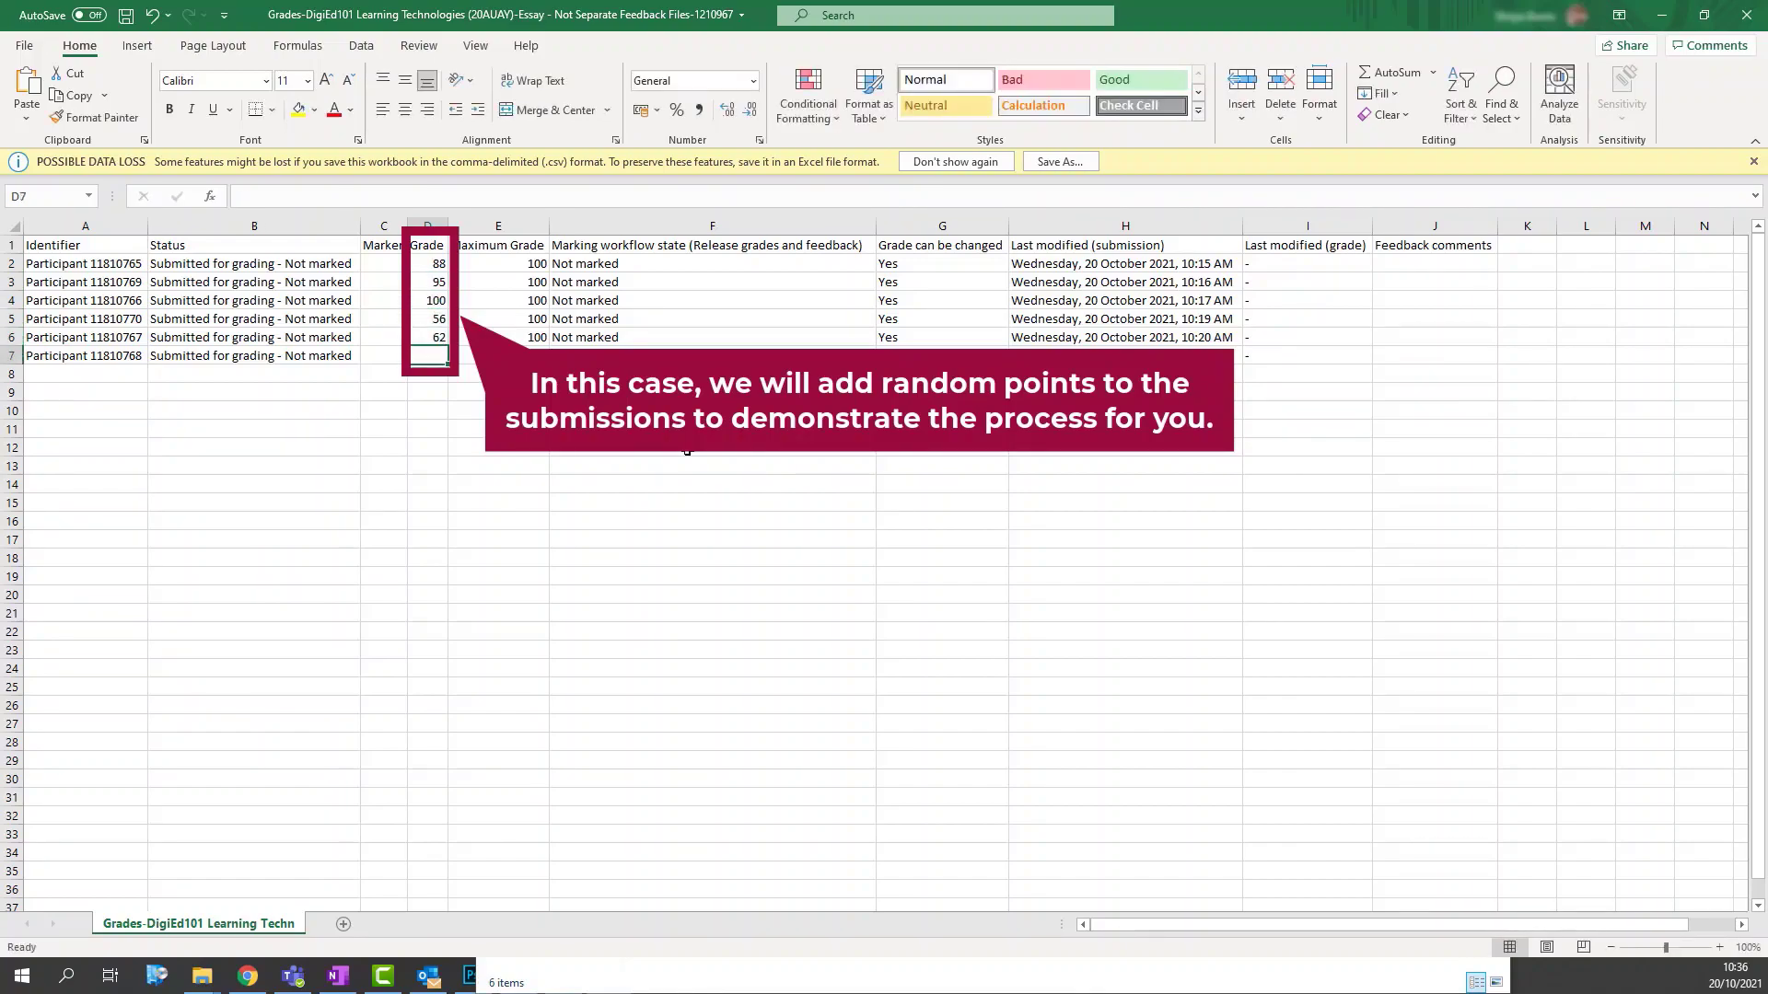
{"action": "type", "text": "76"}
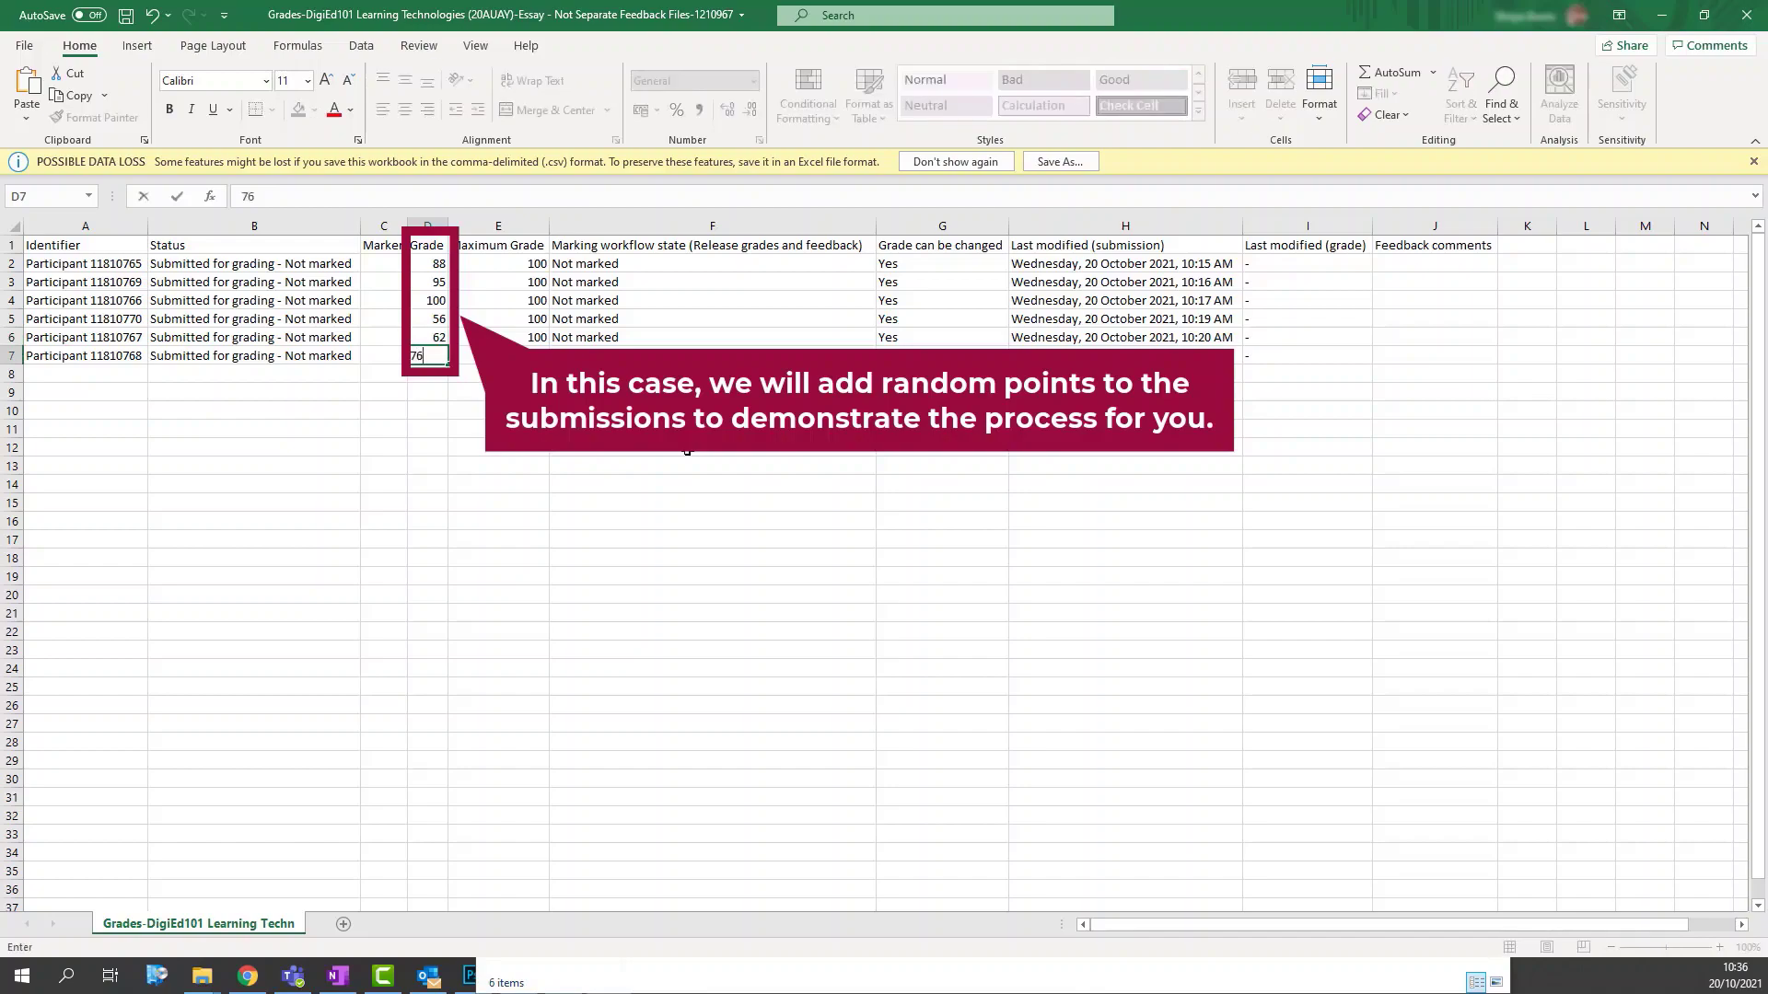
{"action": "key", "text": "Return"}
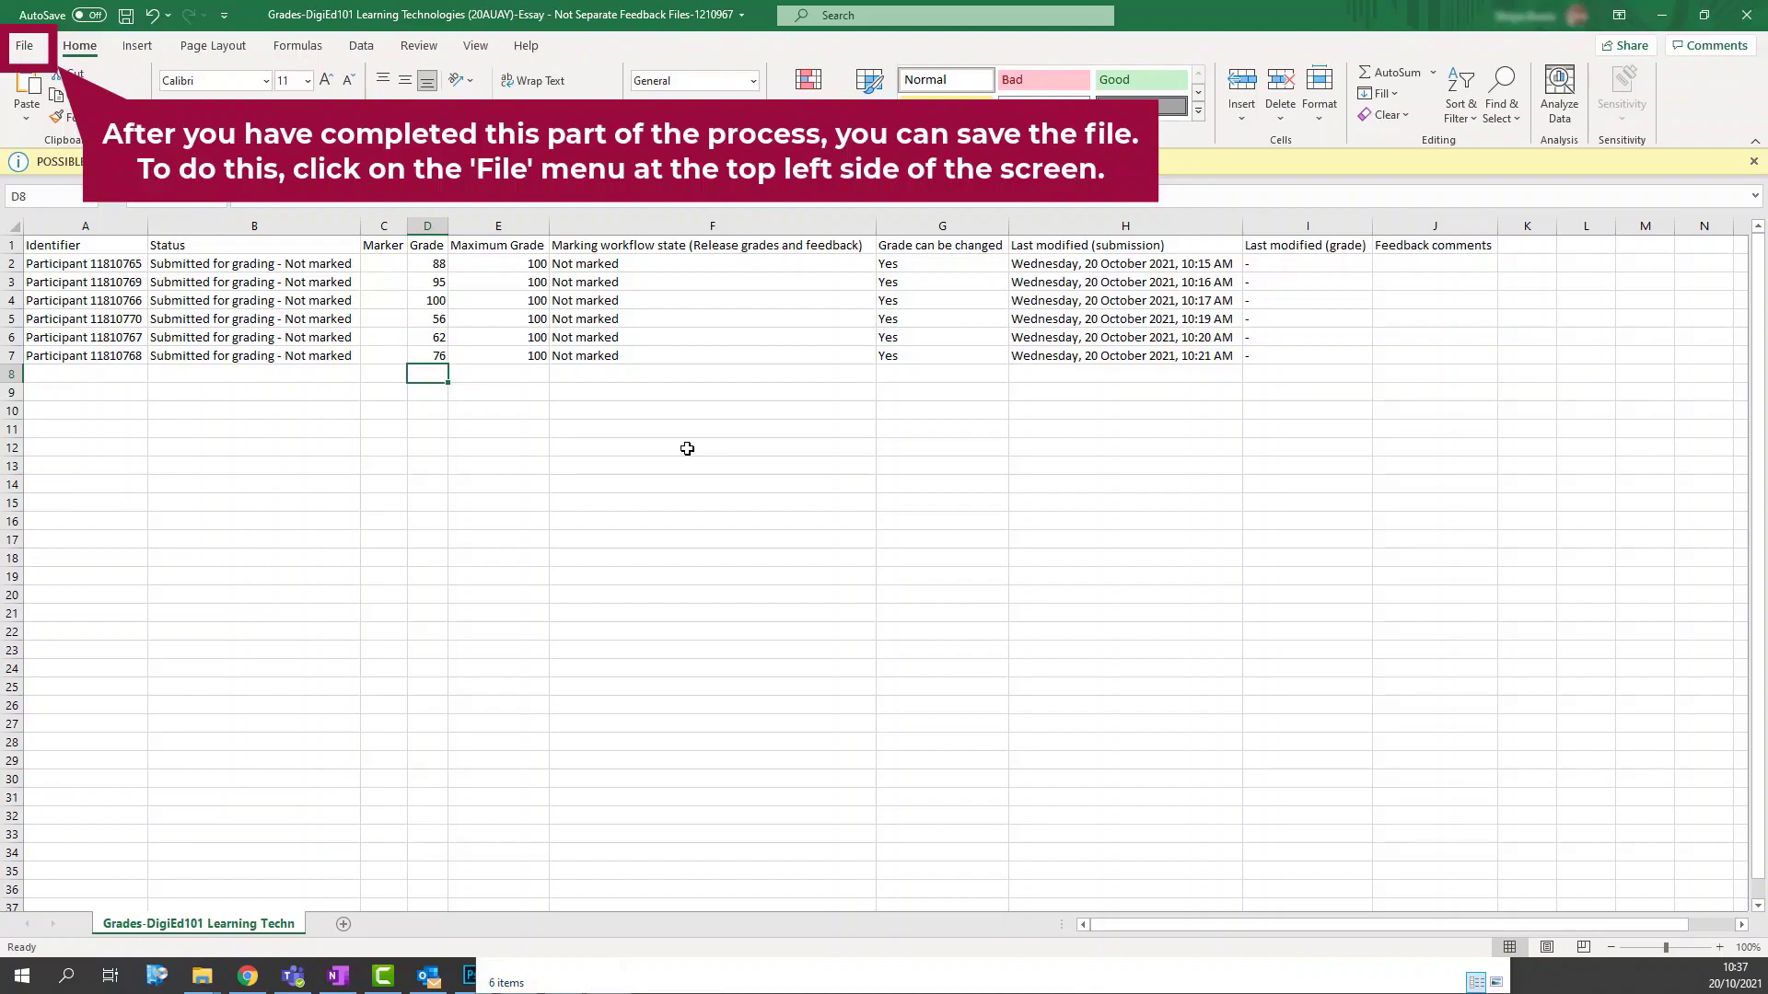
Save the worksheet to the Desktop in CSV (Comma delimited) format, keeping its original file name.
{"action": "left_click", "coordinate": [40, 52]}
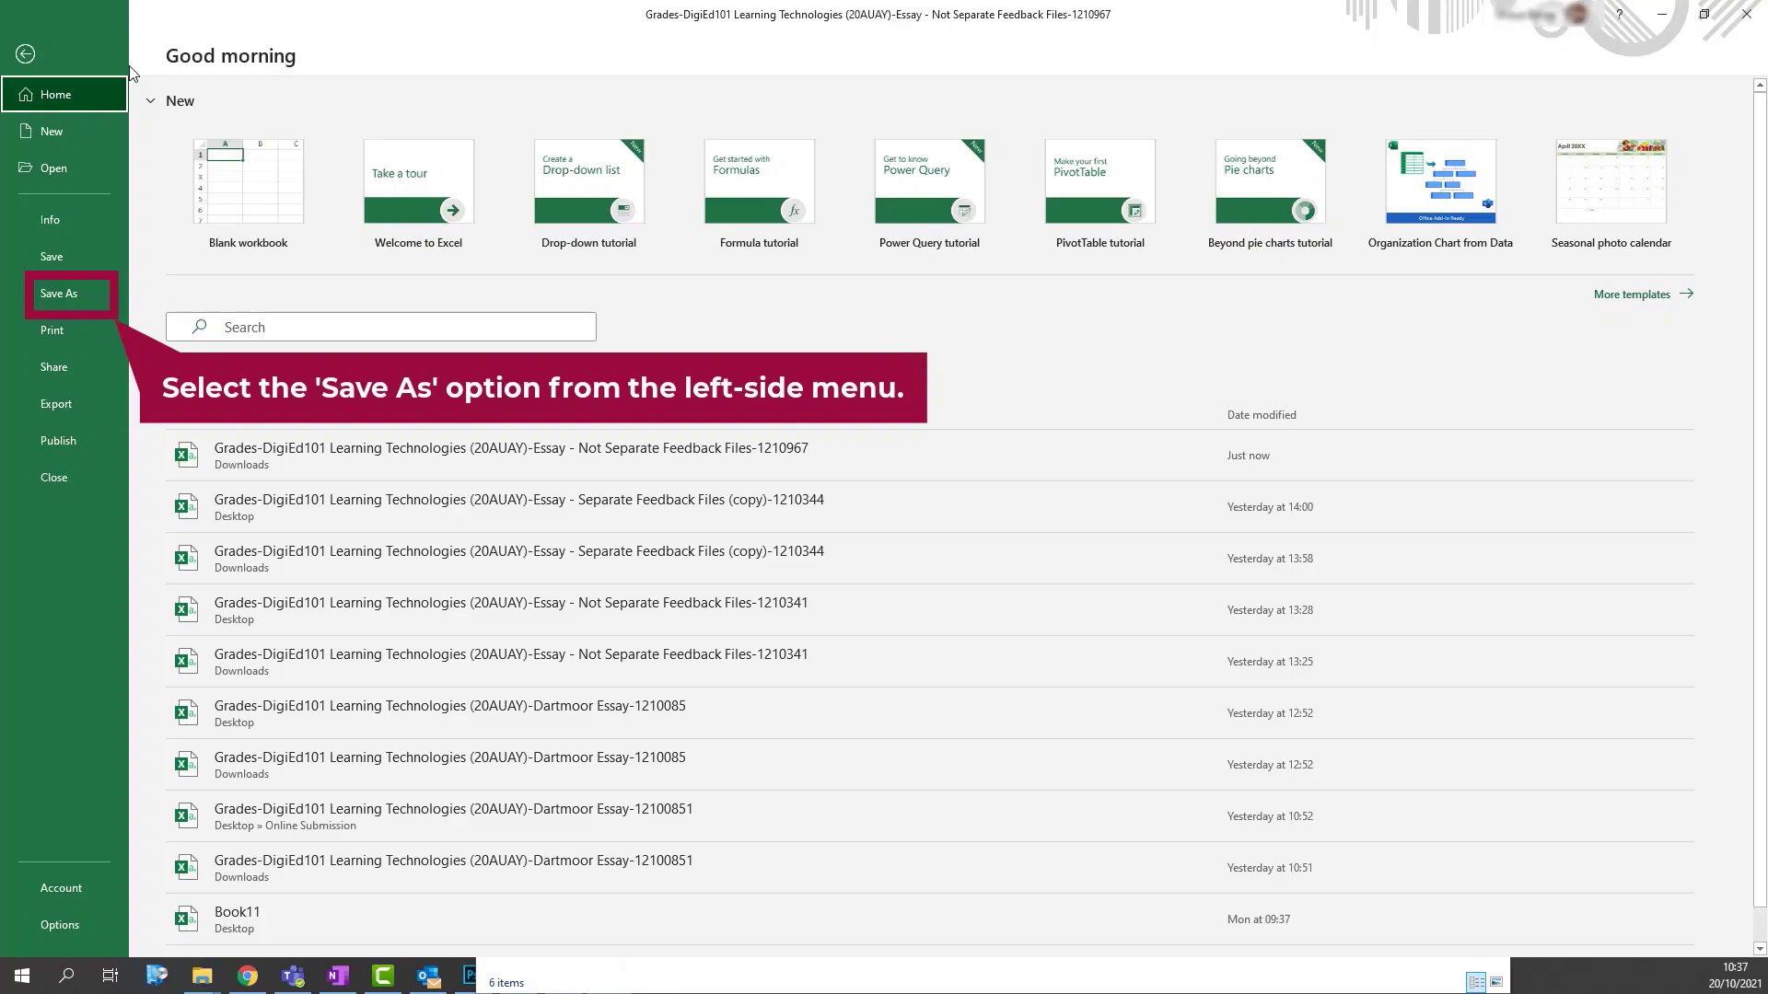
{"action": "left_click", "coordinate": [81, 300]}
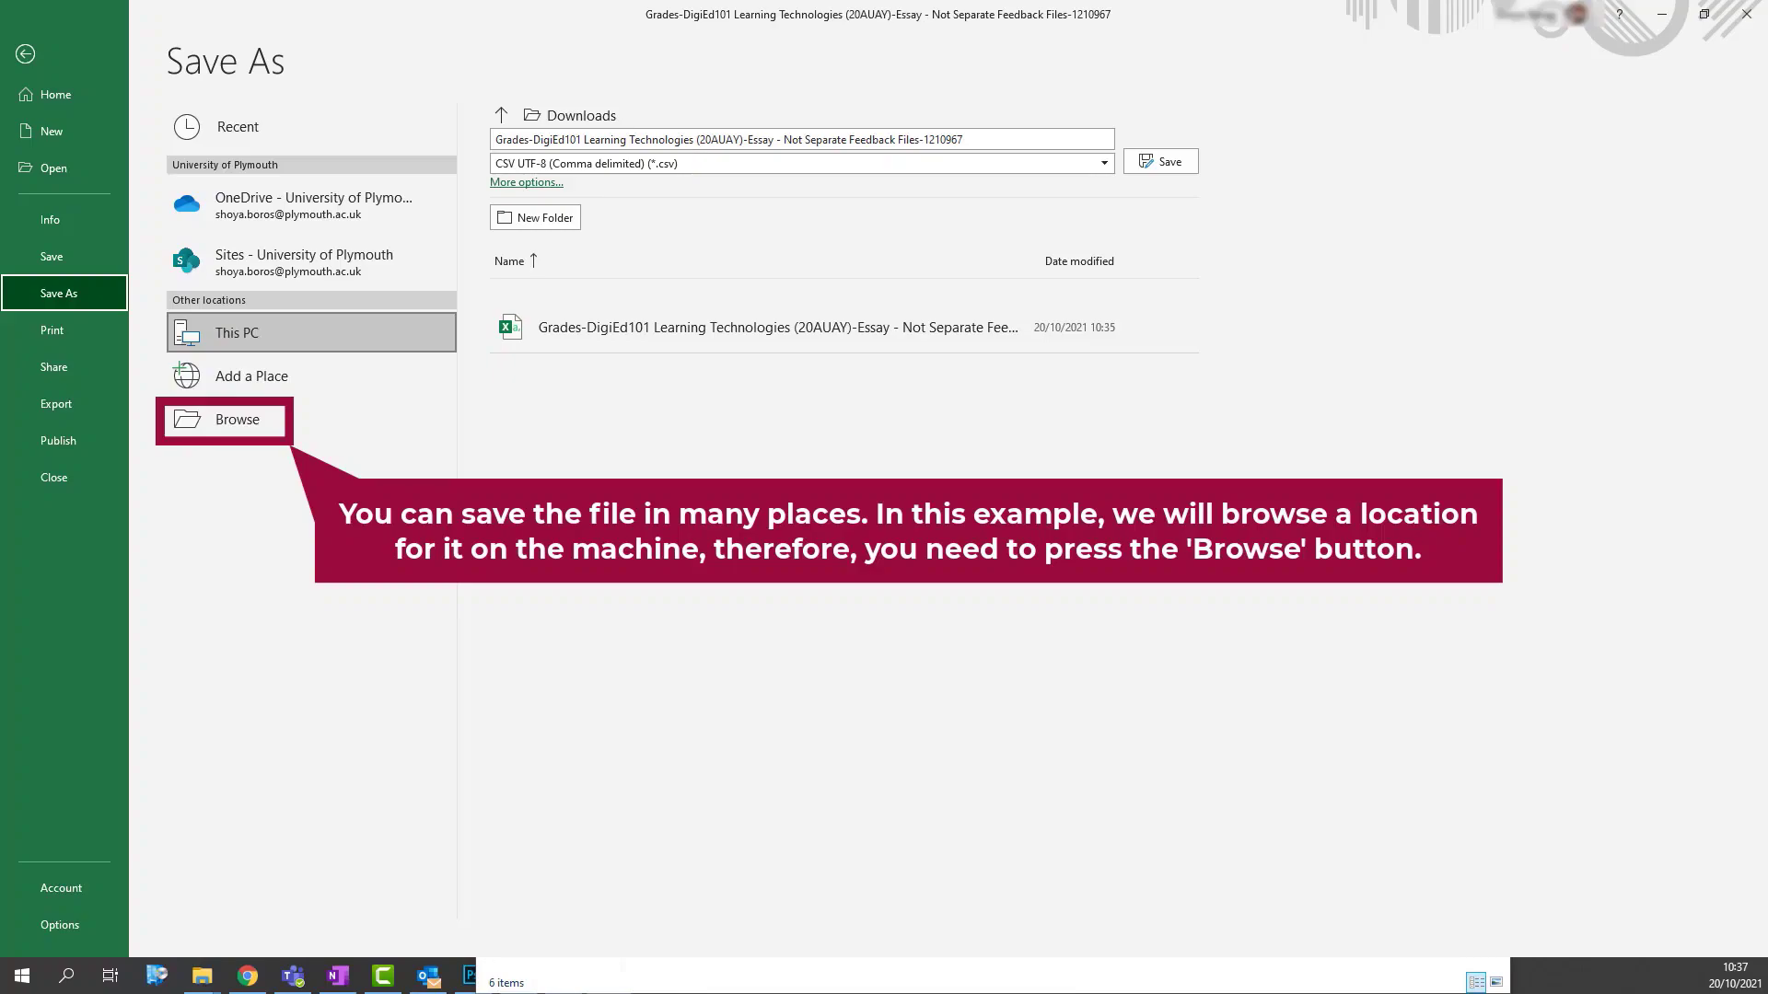
{"action": "left_click", "coordinate": [388, 435]}
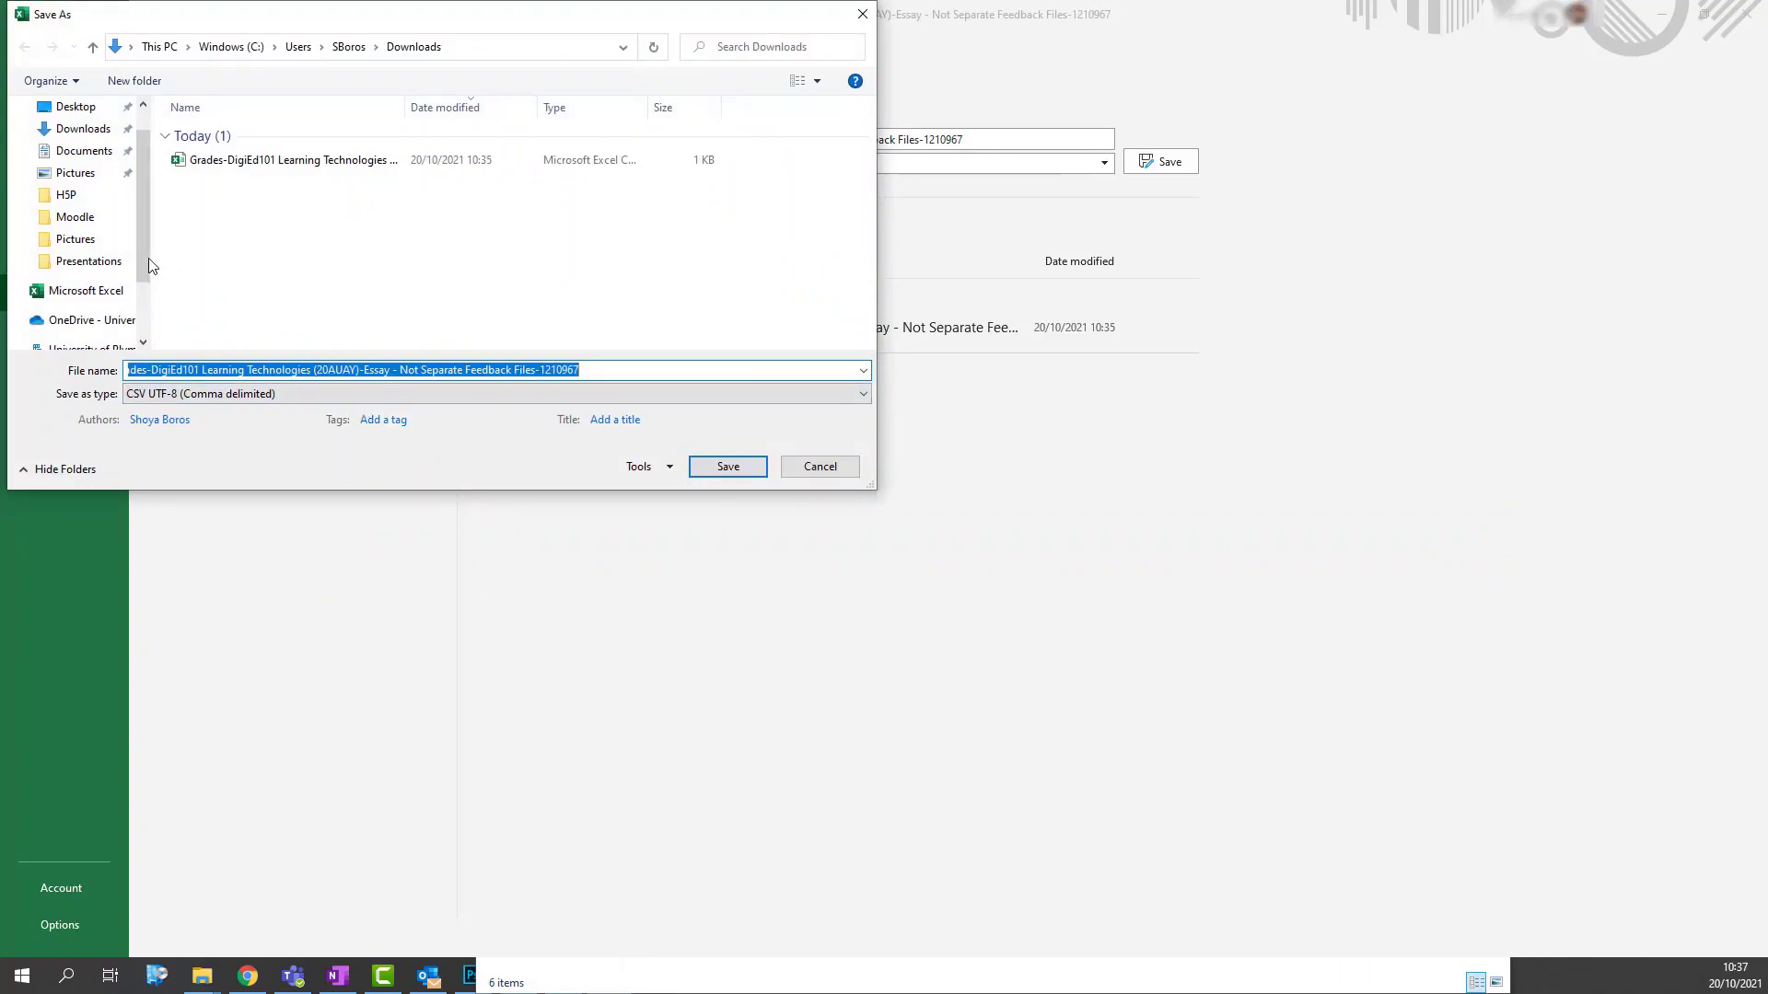
{"action": "left_click_drag", "start_coordinate": [146, 257], "coordinate": [147, 228]}
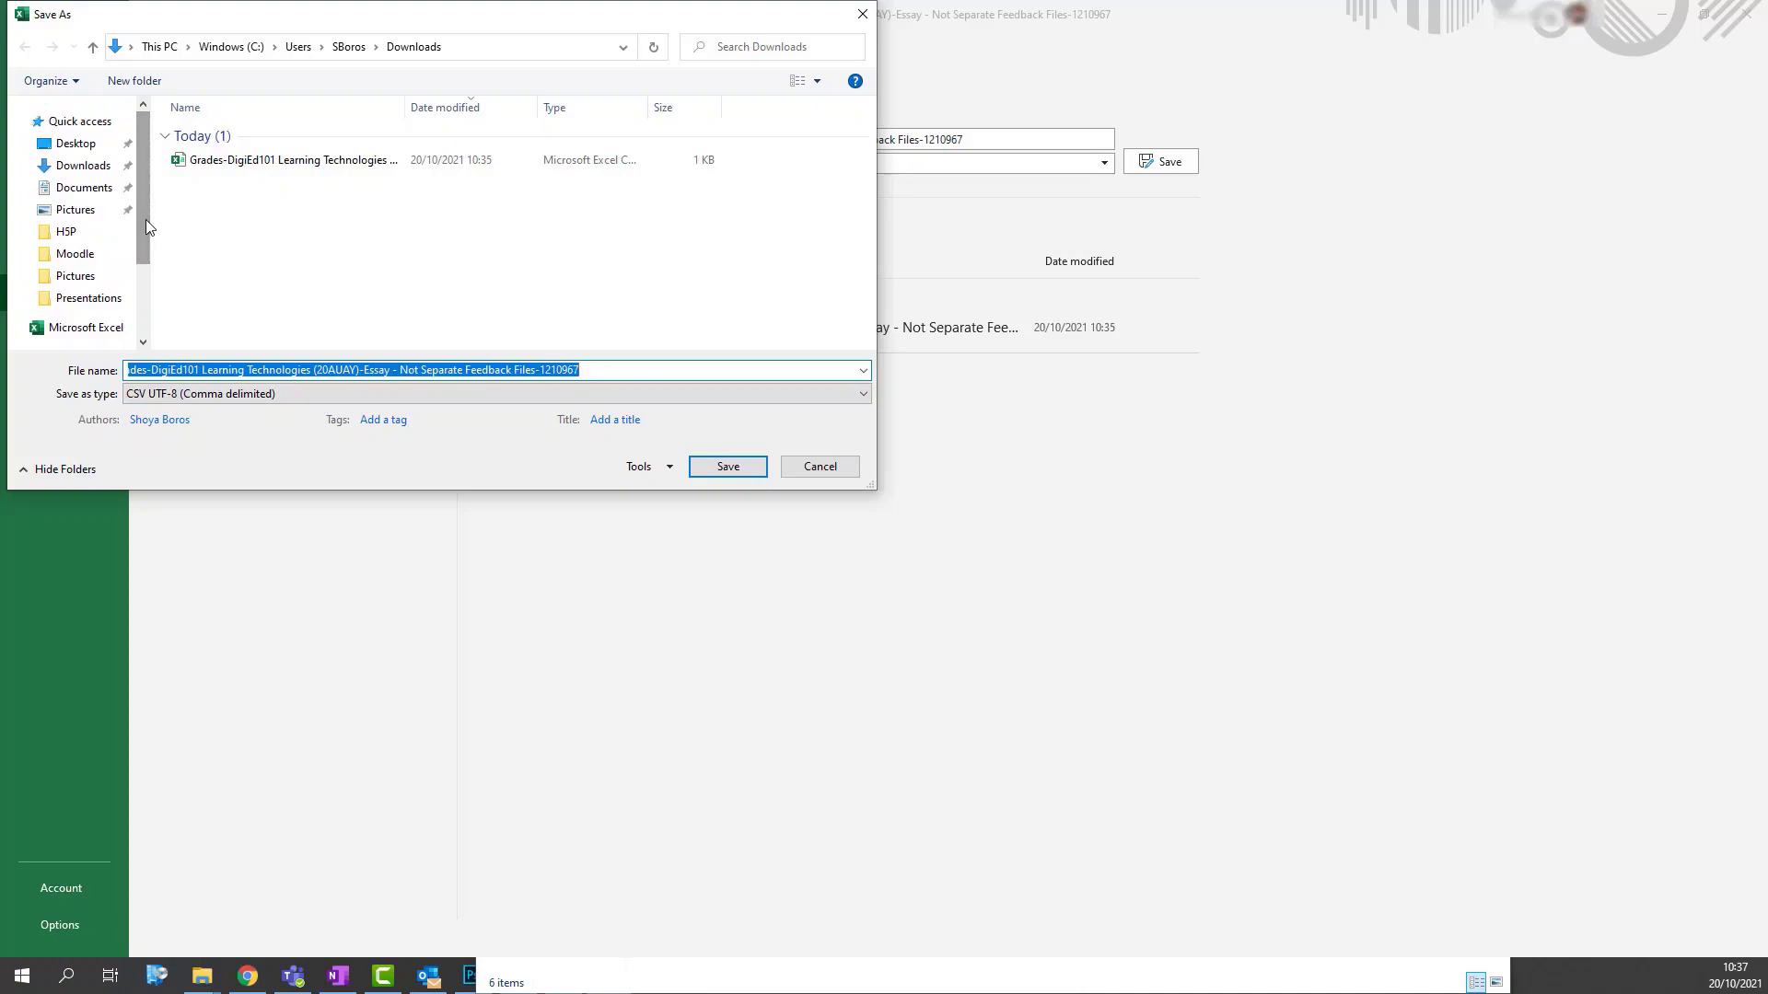
{"action": "left_click", "coordinate": [56, 143]}
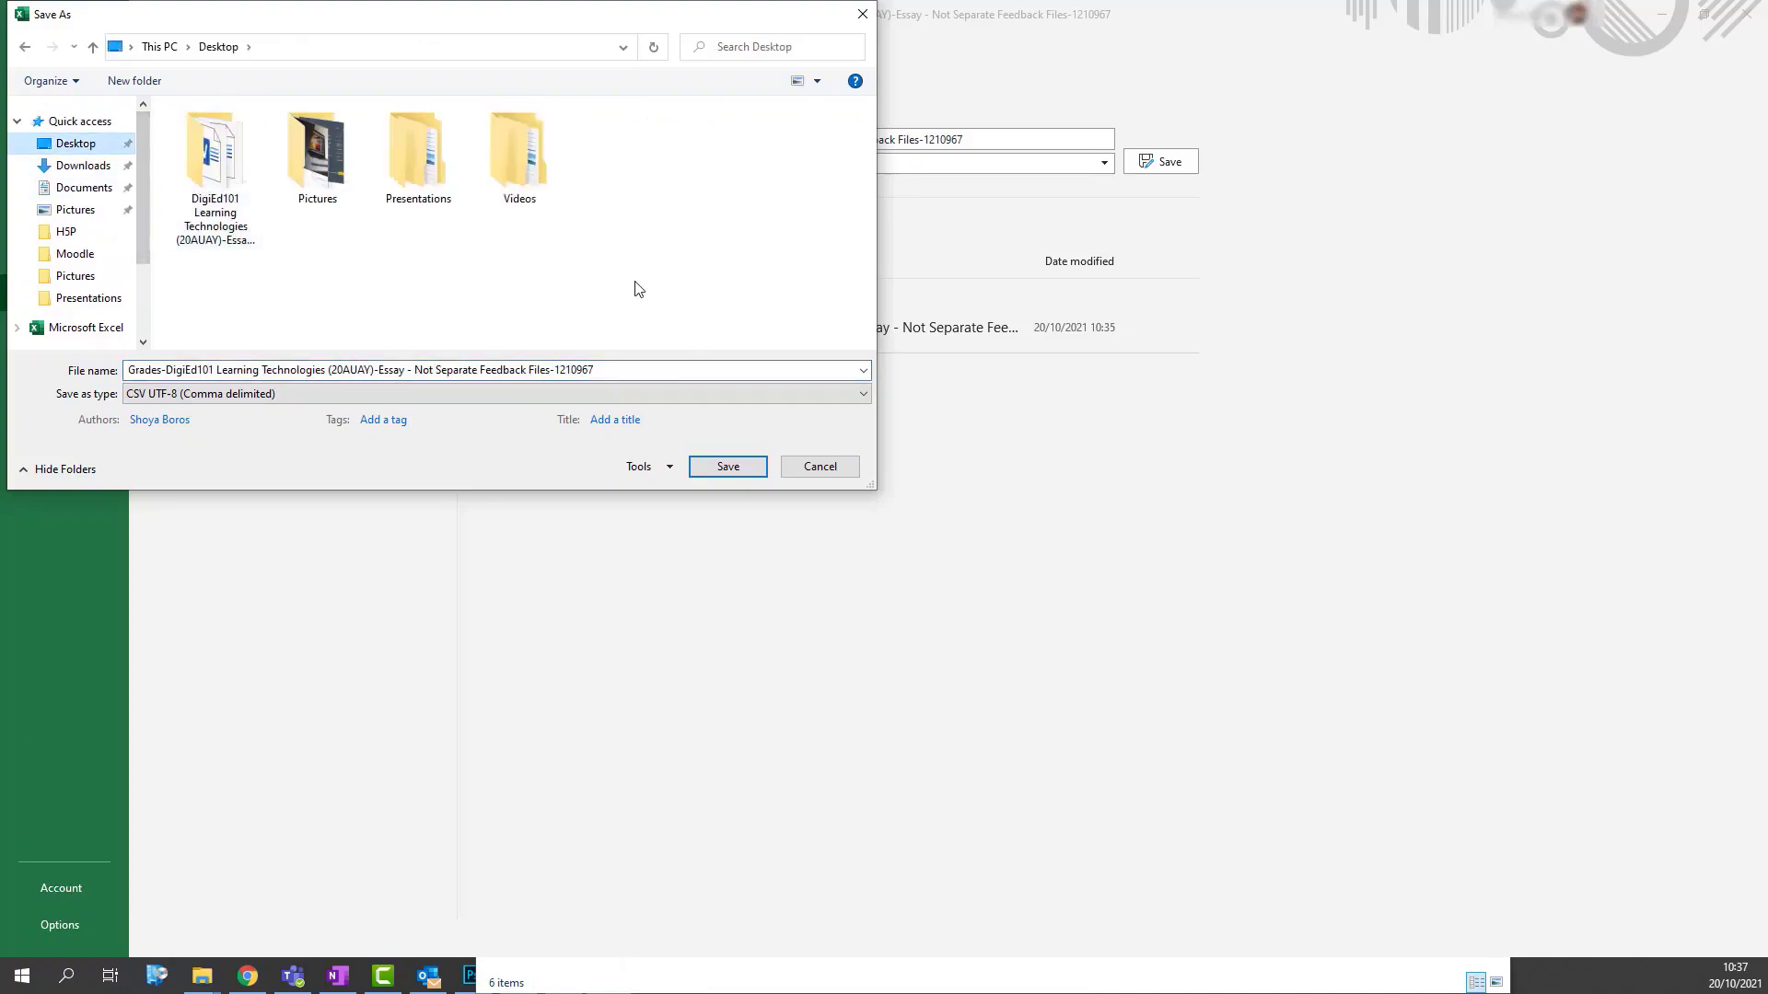
{"action": "left_click", "coordinate": [613, 397]}
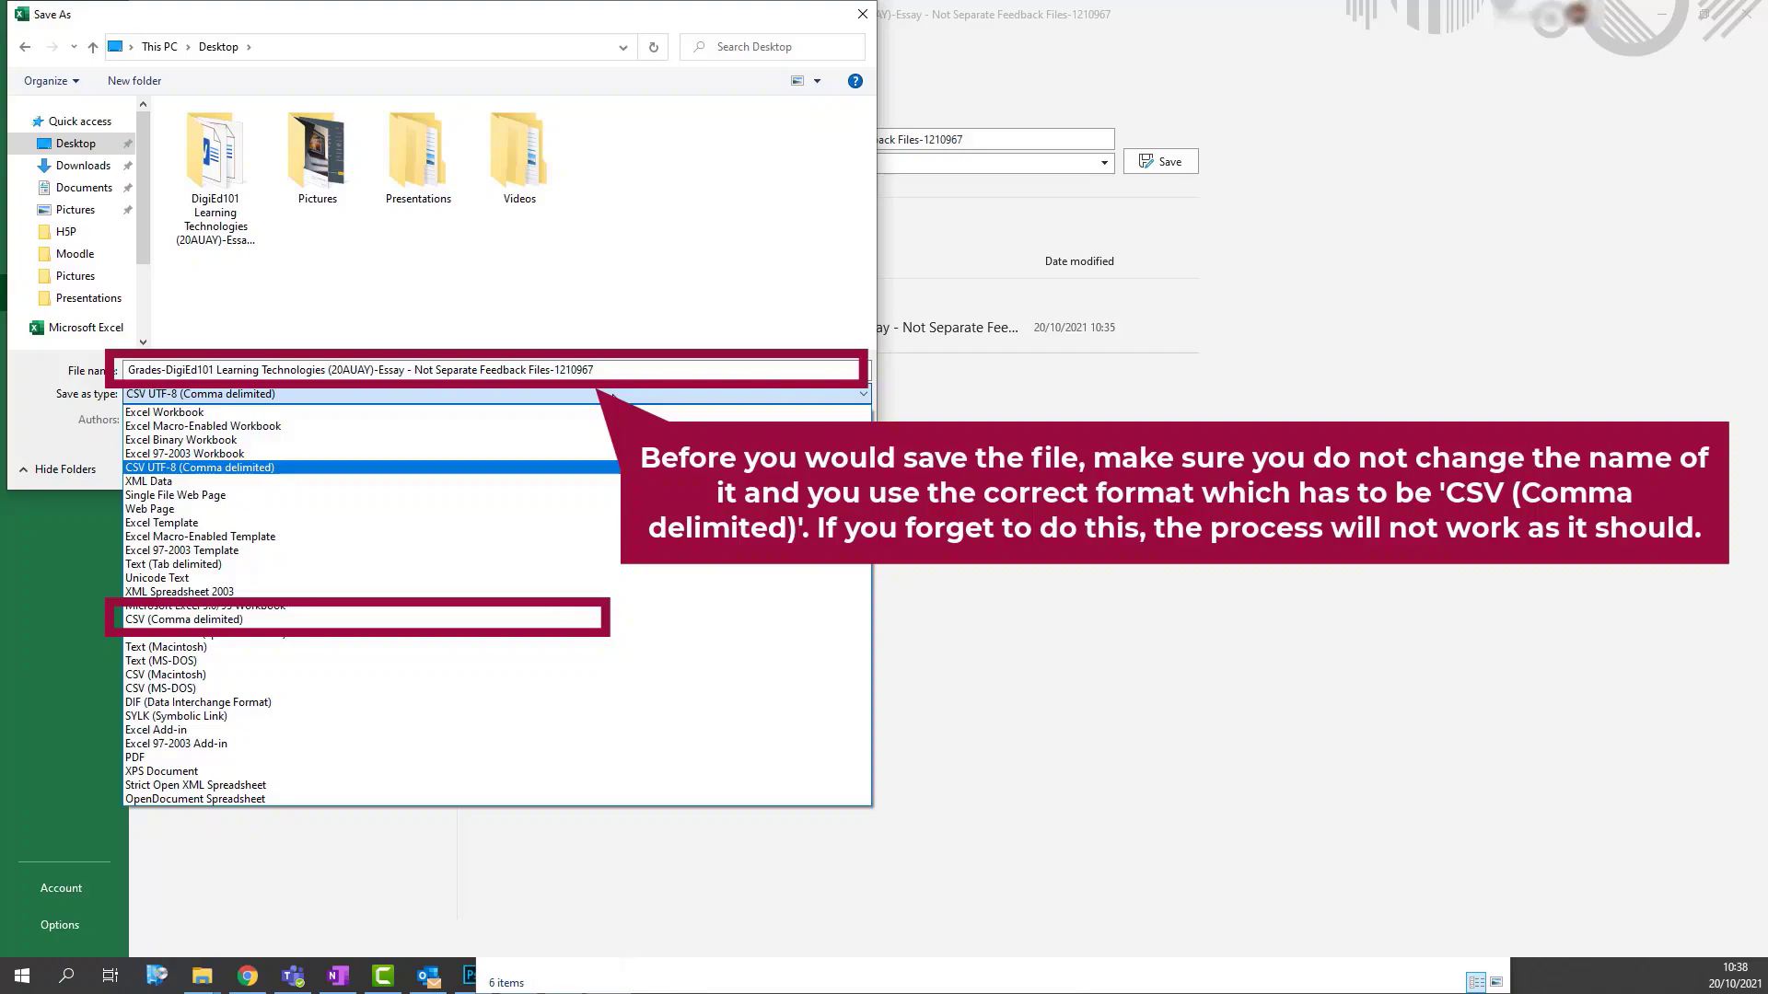
{"action": "left_click", "coordinate": [551, 617]}
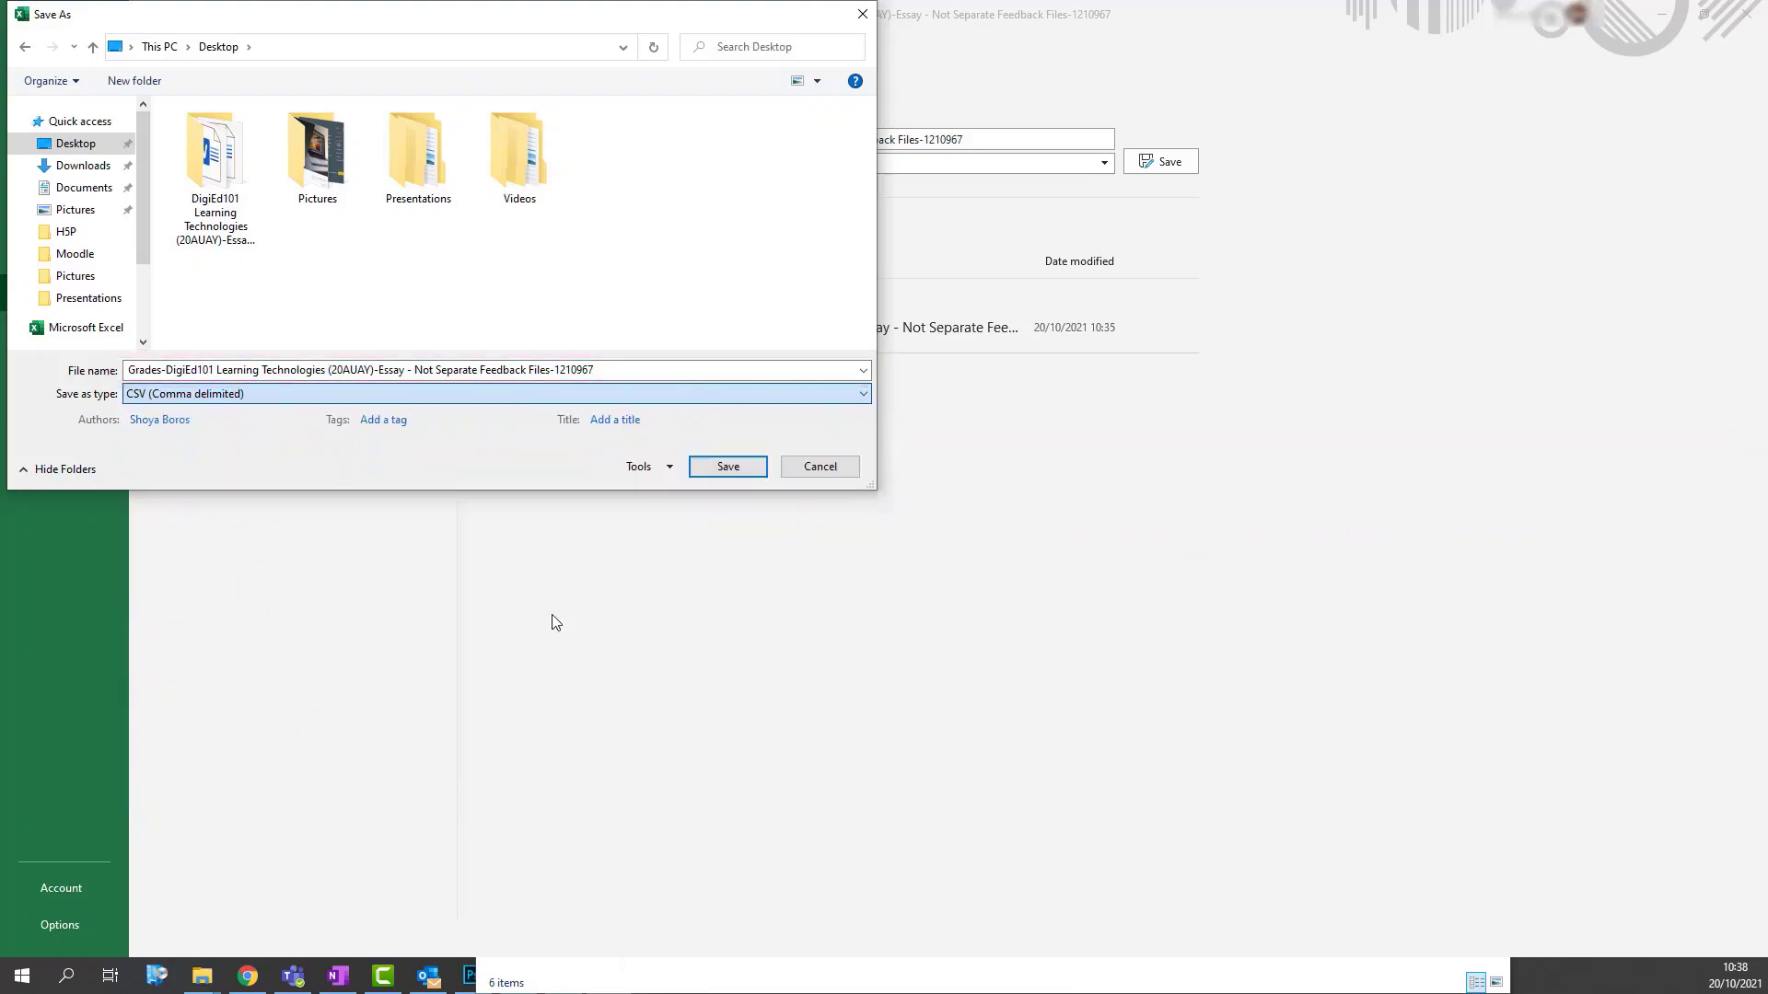
{"action": "left_click", "coordinate": [726, 474]}
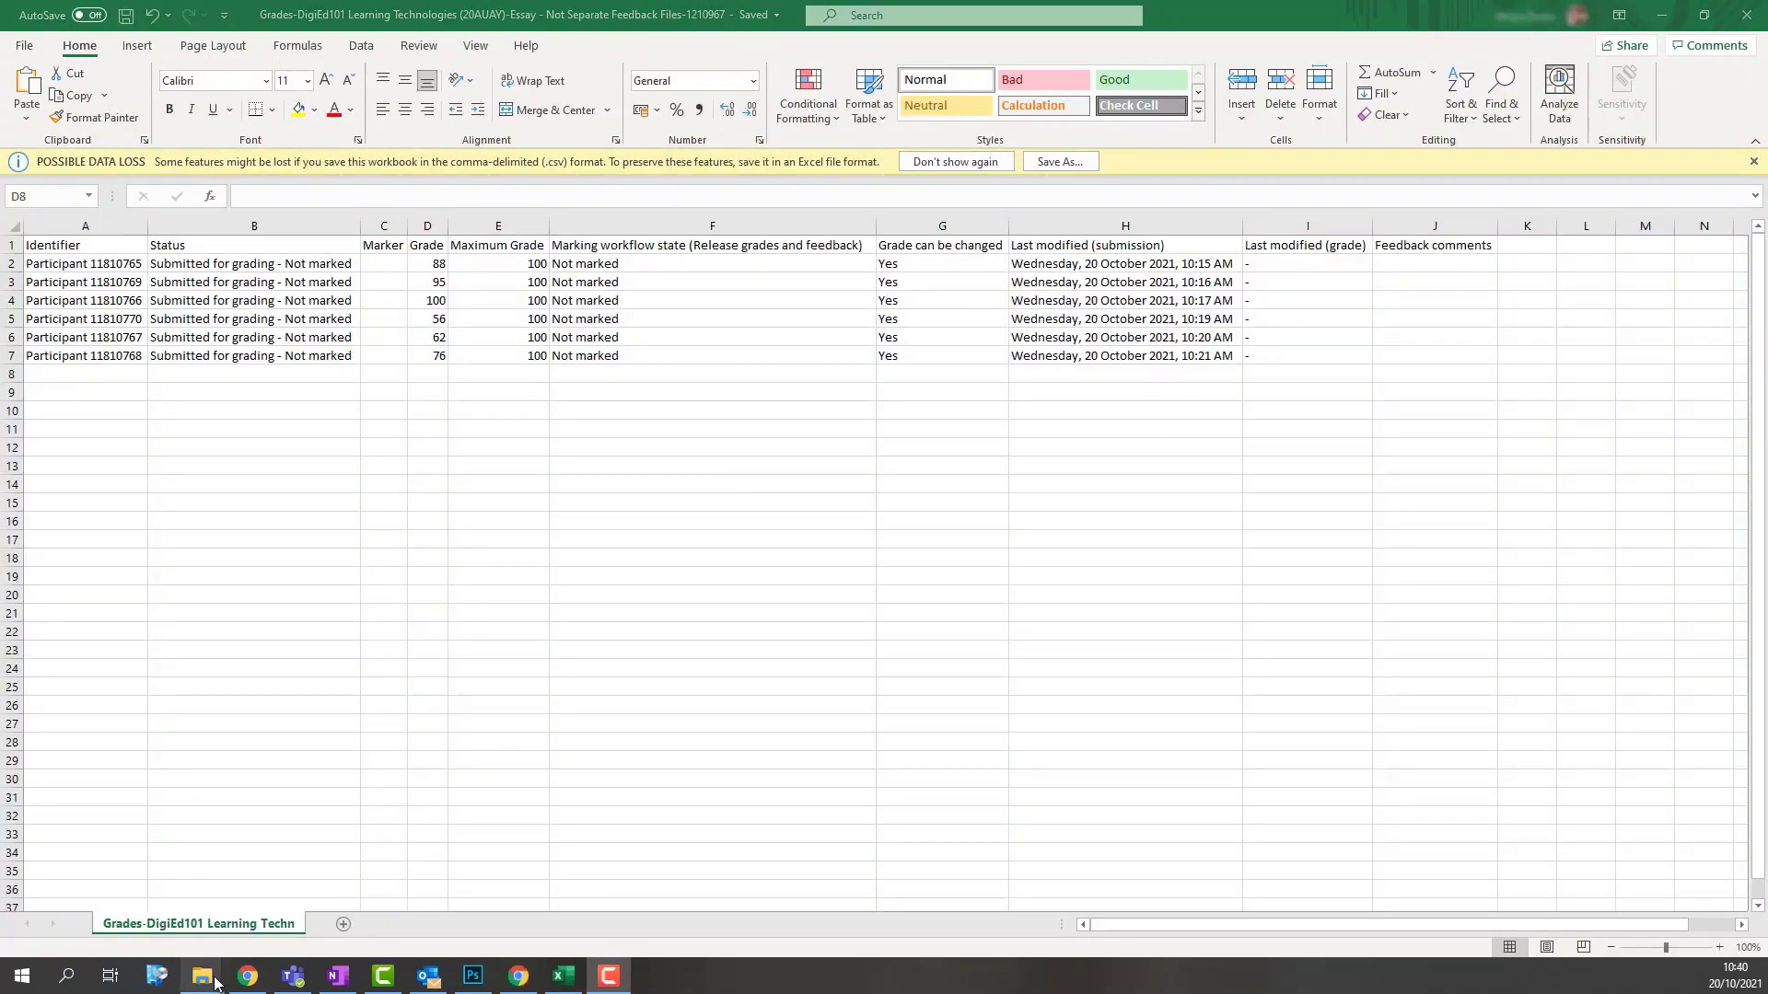
In File Explorer, compress the submissions folder on the Desktop into a zip and keep its original name.
{"action": "mouse_move", "coordinate": [227, 960]}
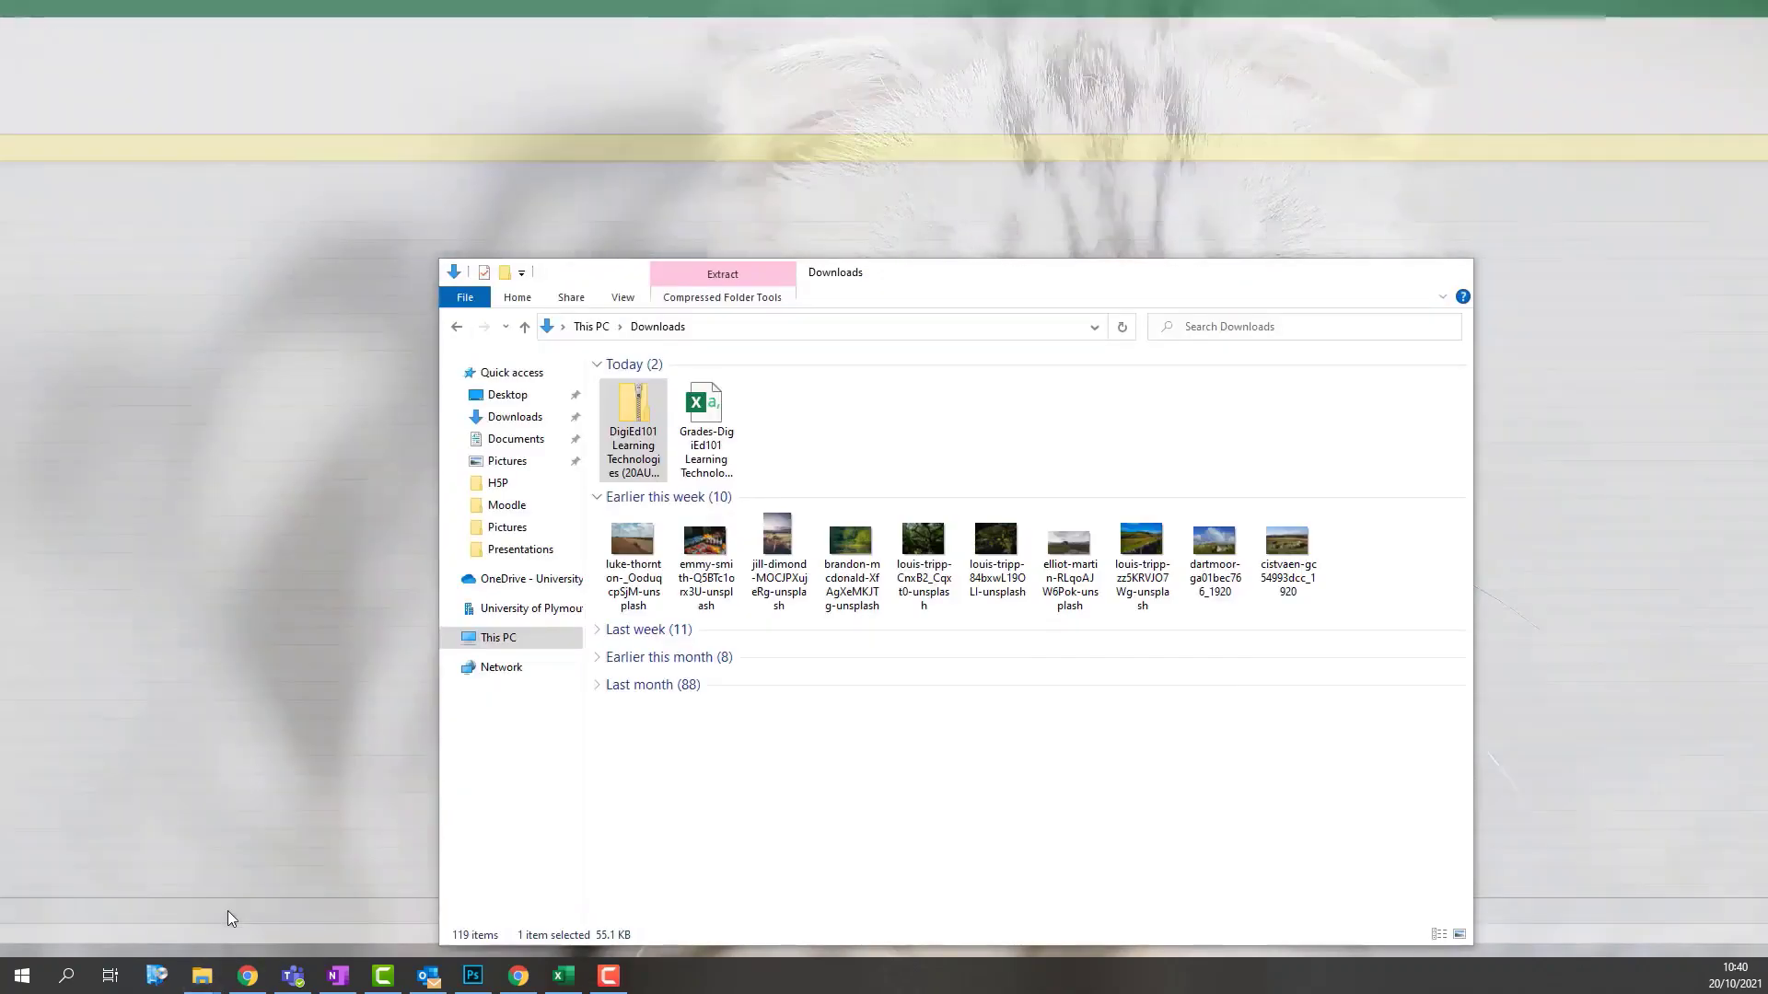
{"action": "left_click", "coordinate": [230, 916]}
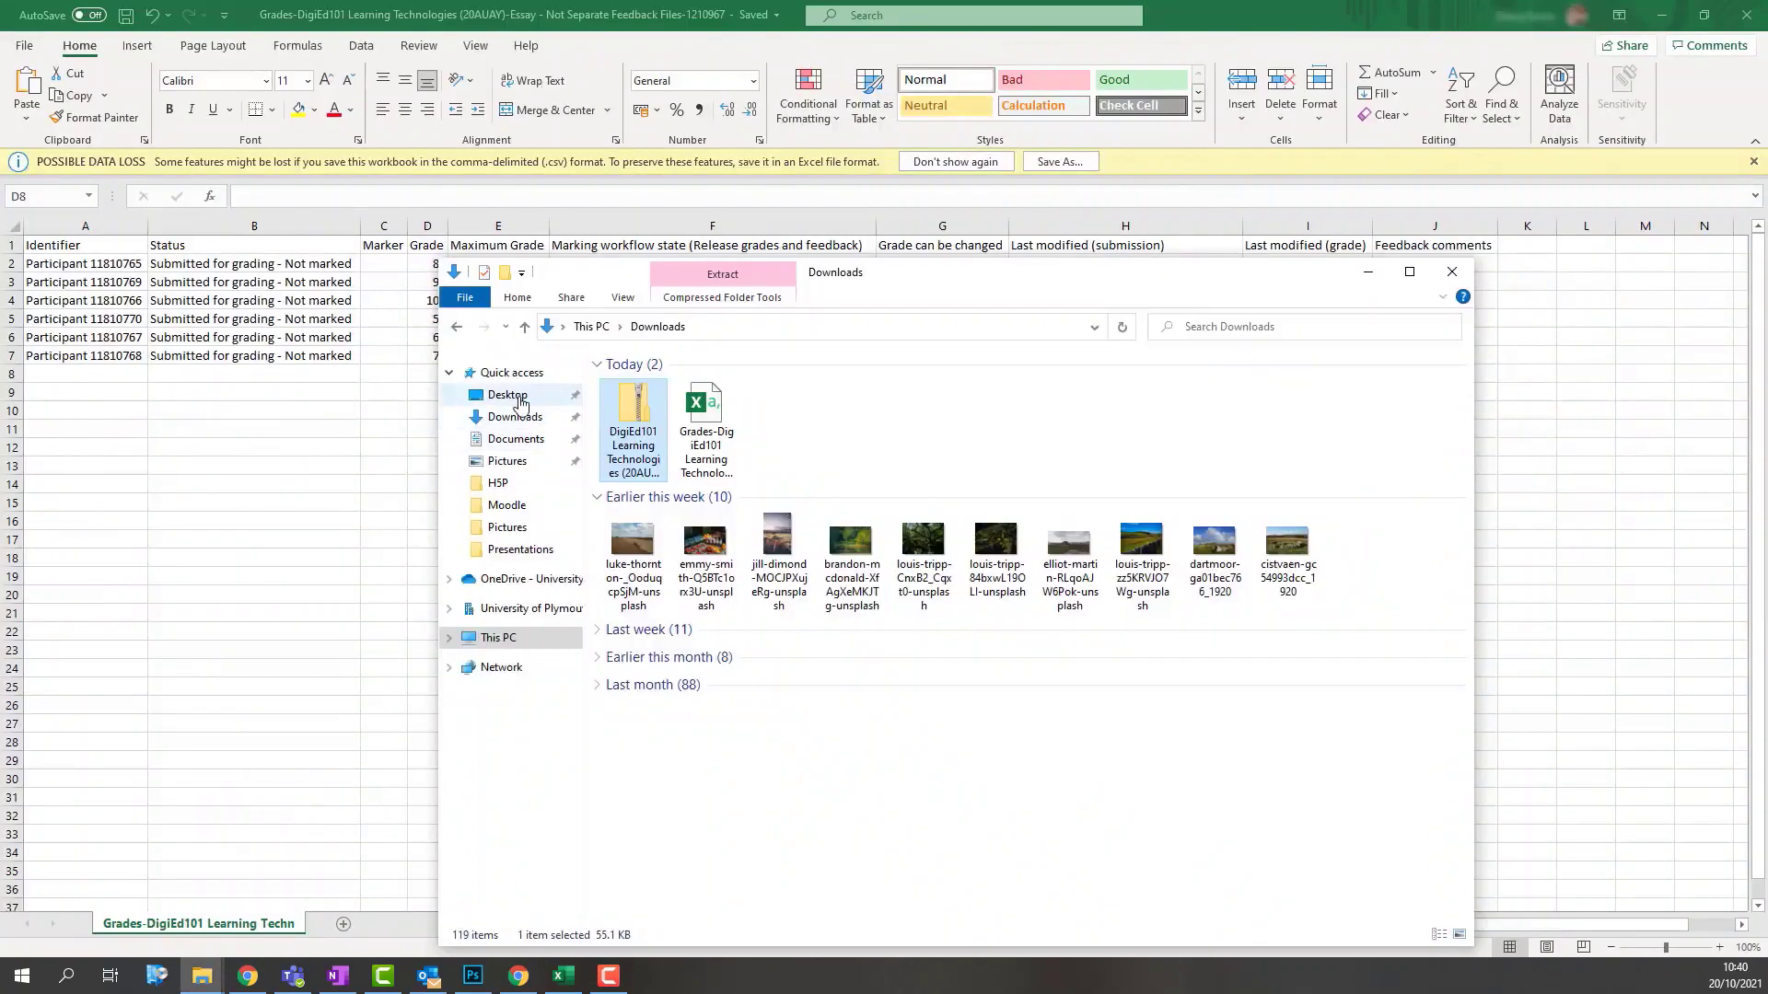
{"action": "left_click", "coordinate": [518, 396]}
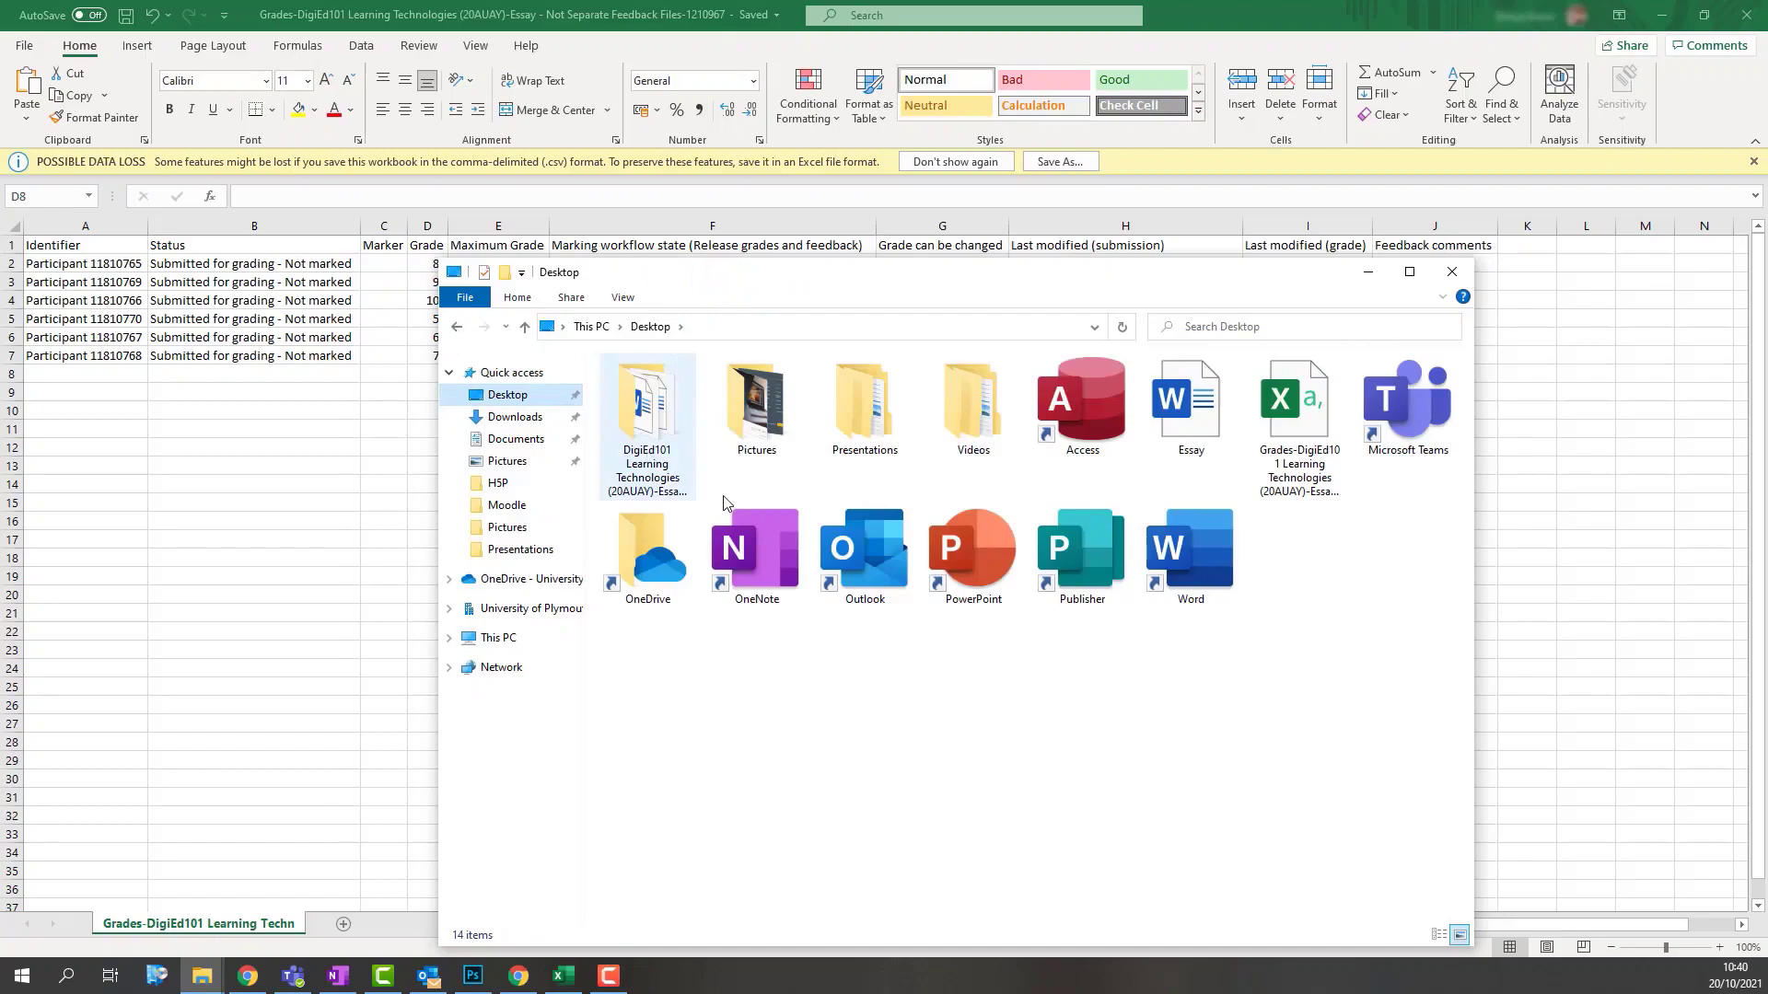
{"action": "left_click", "coordinate": [1324, 468]}
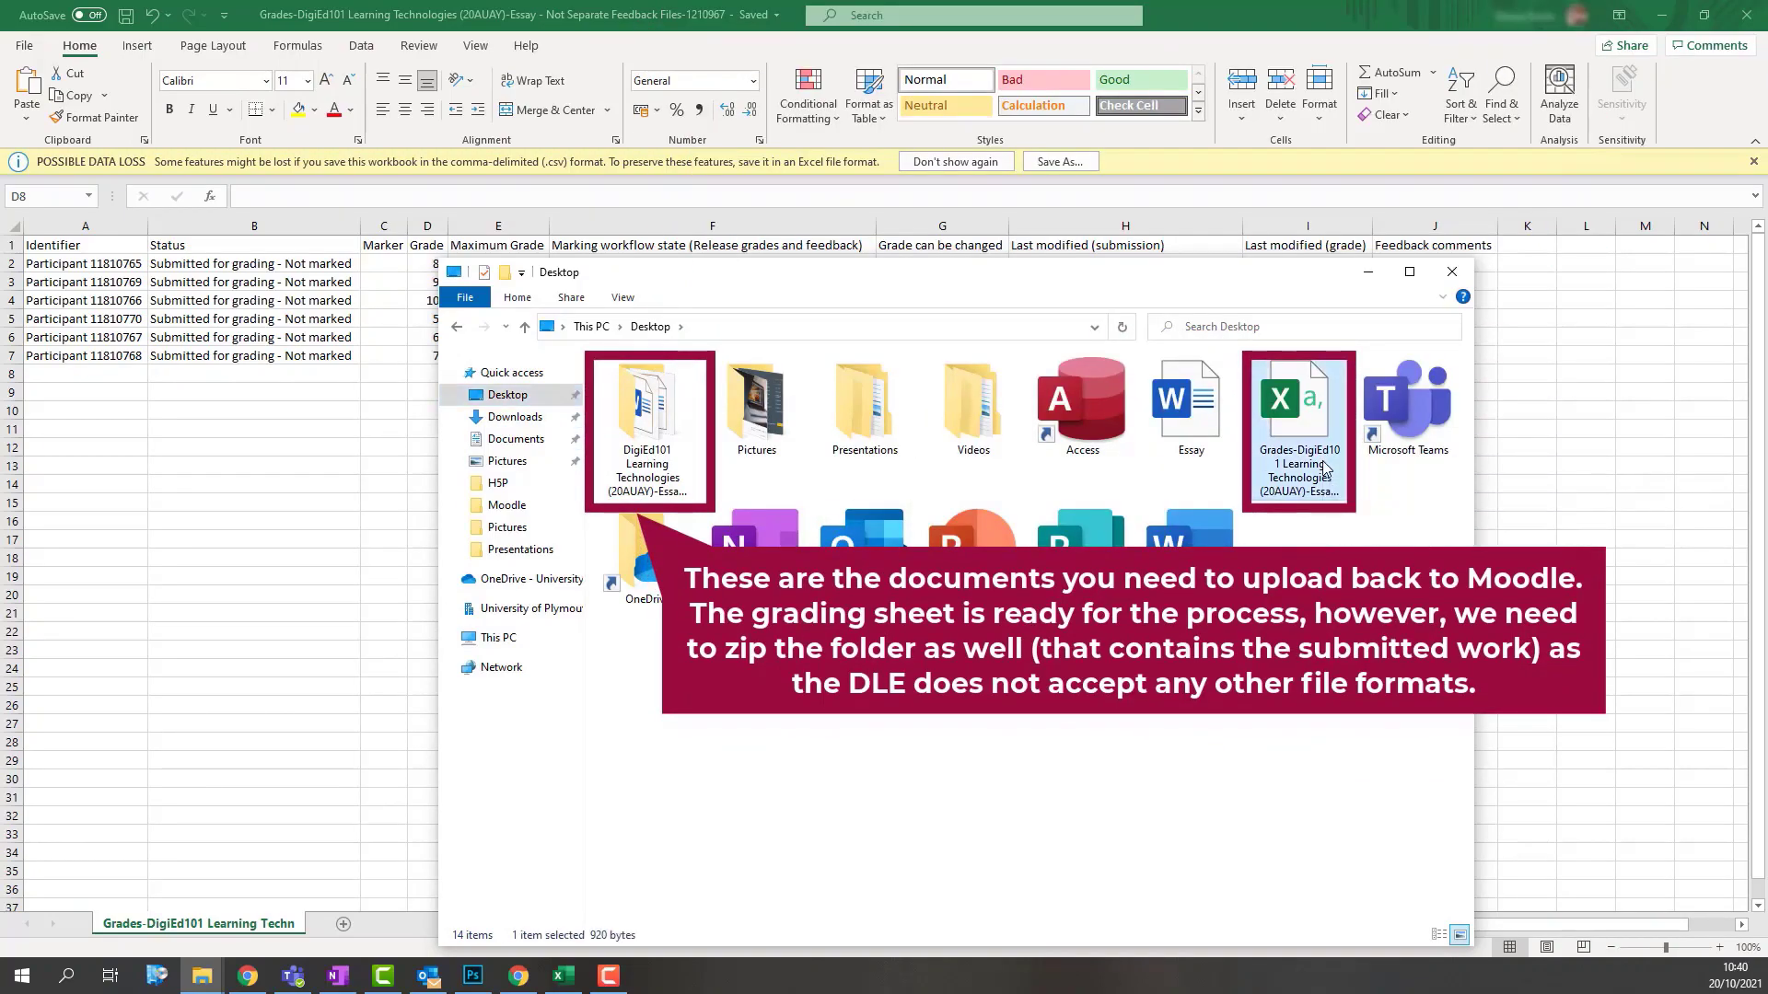
{"action": "left_click", "coordinate": [659, 474]}
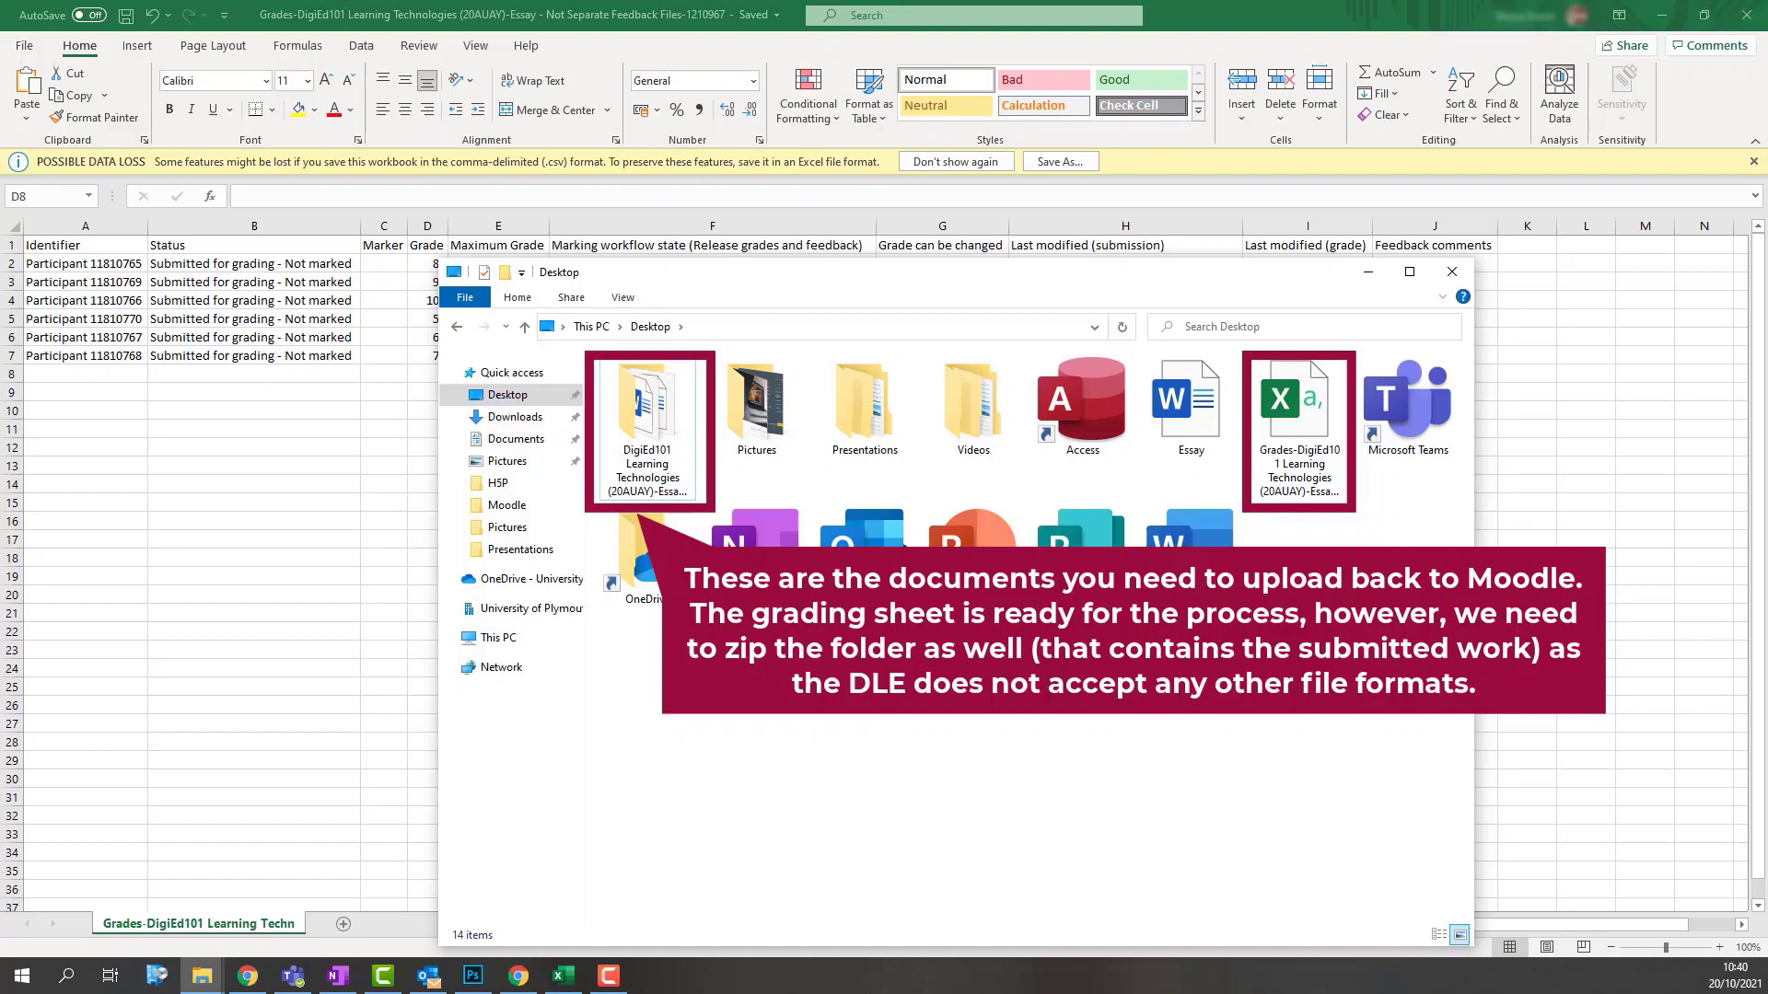
{"action": "right_click", "coordinate": [670, 475]}
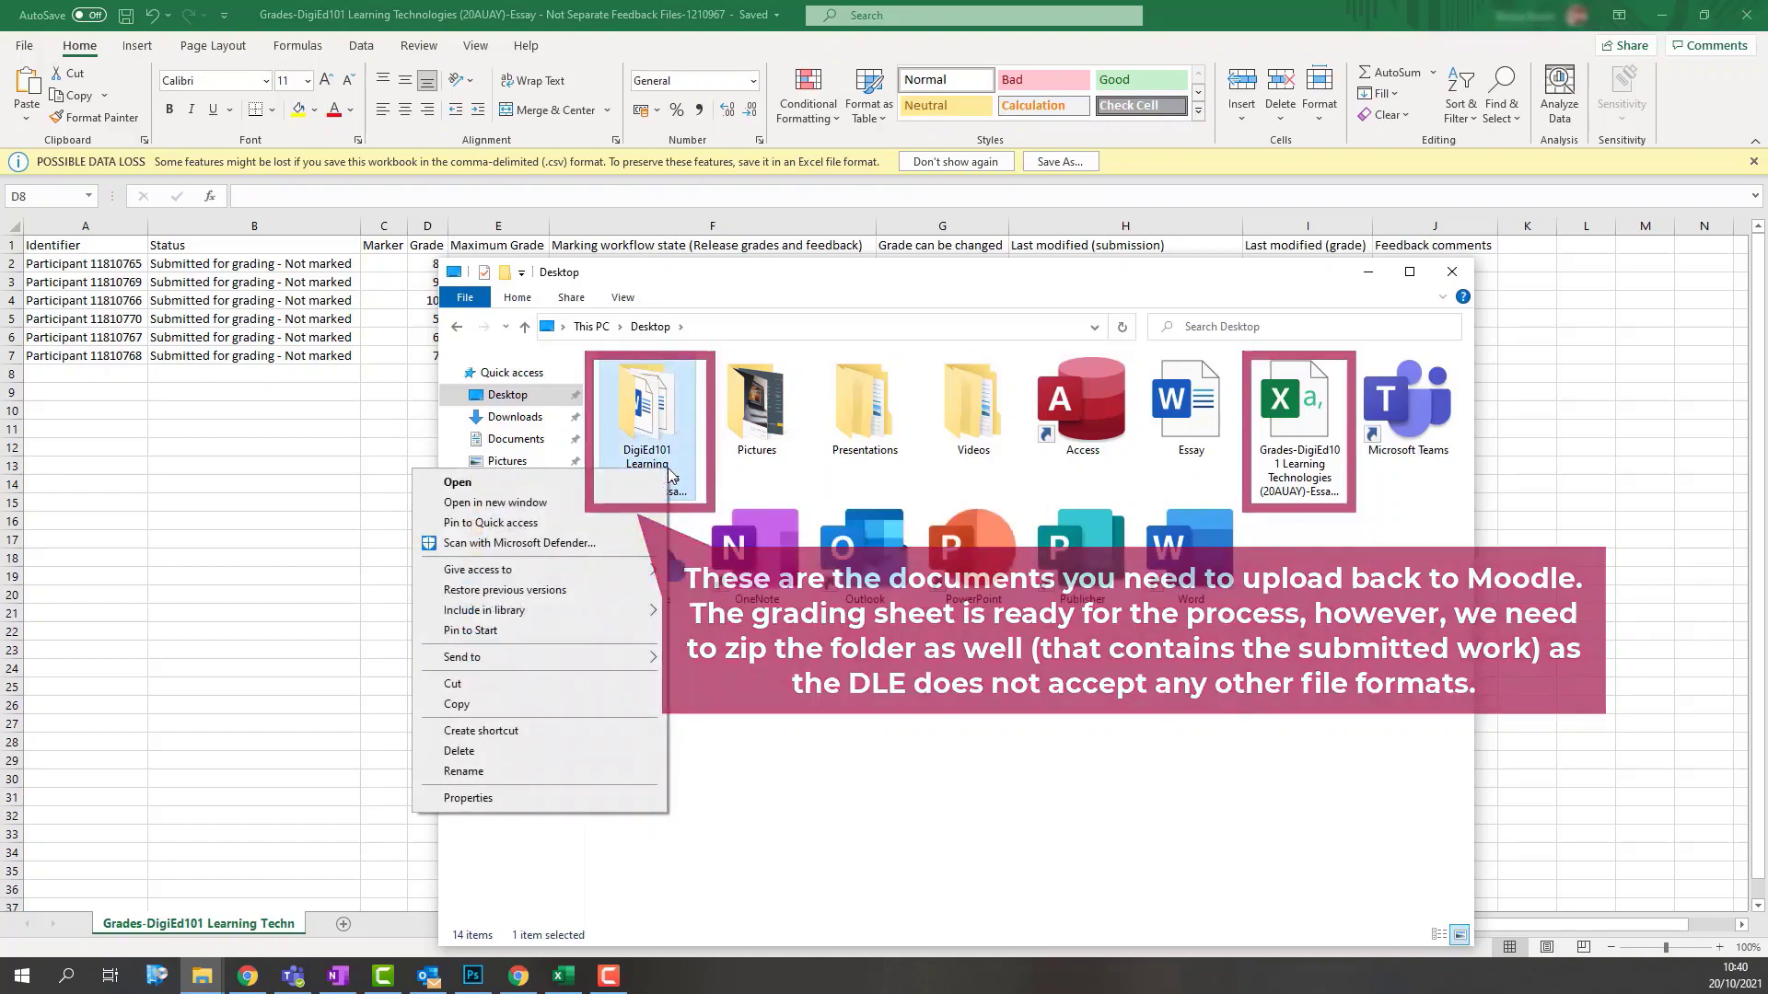
{"action": "mouse_move", "coordinate": [635, 657]}
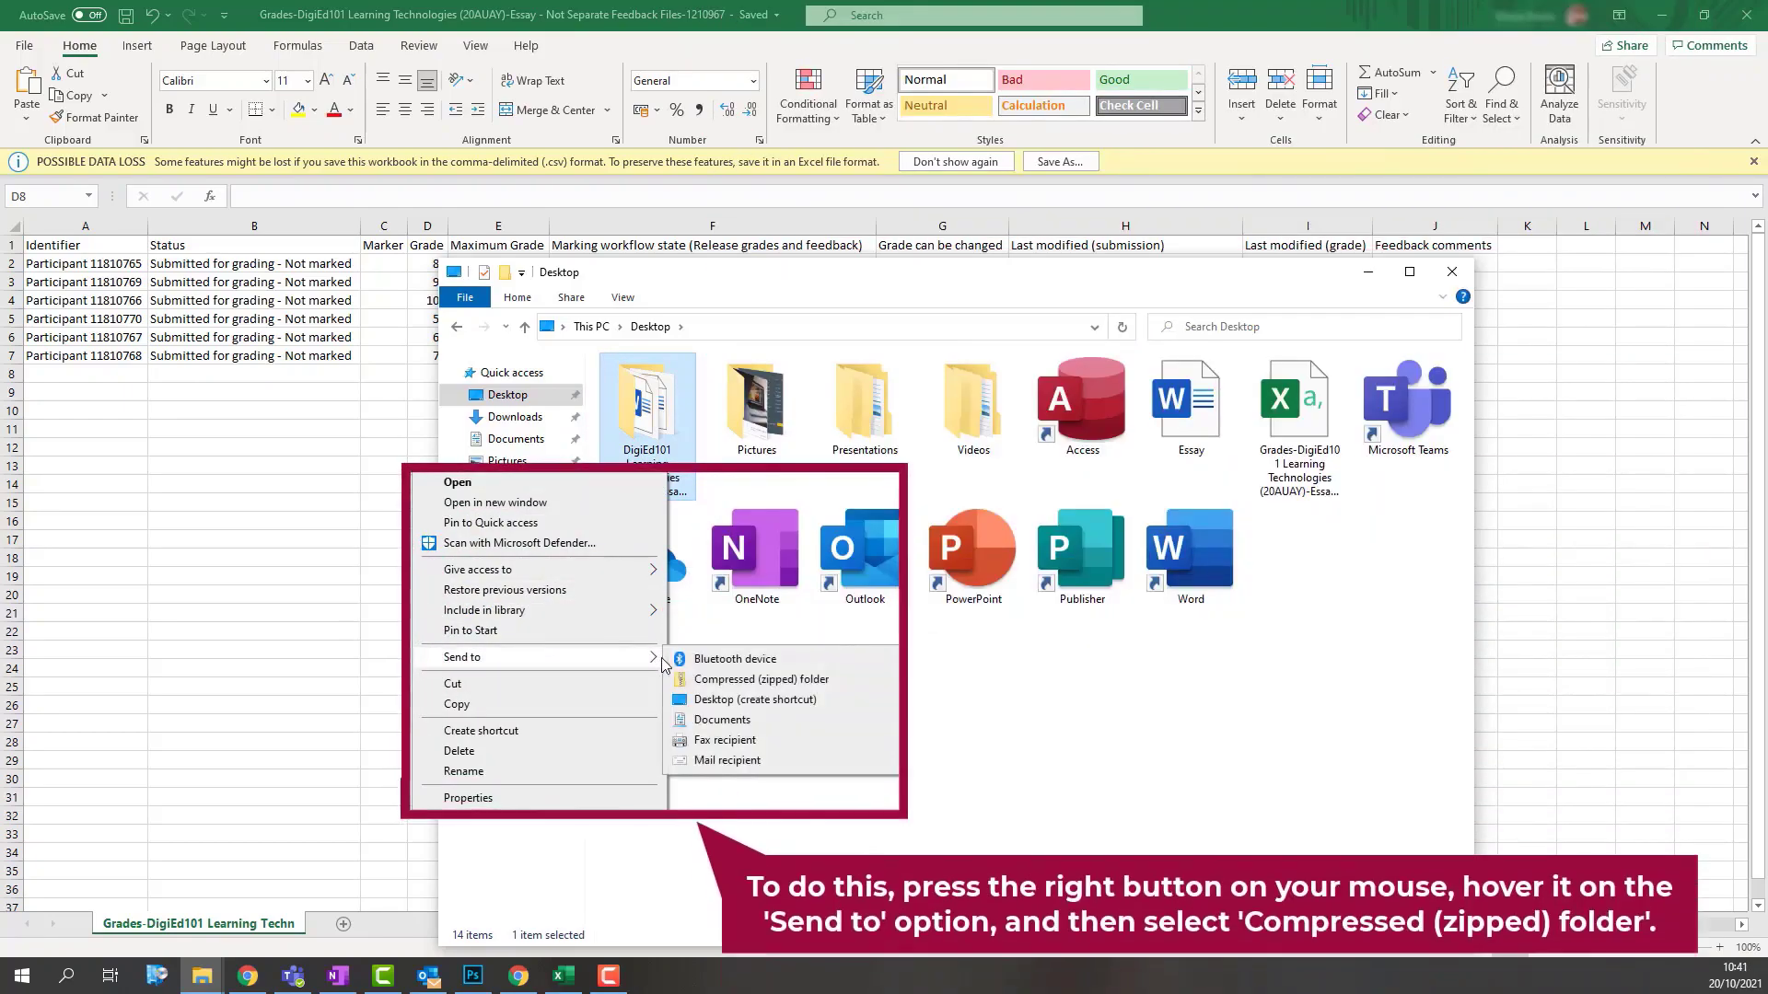
{"action": "left_click", "coordinate": [862, 687]}
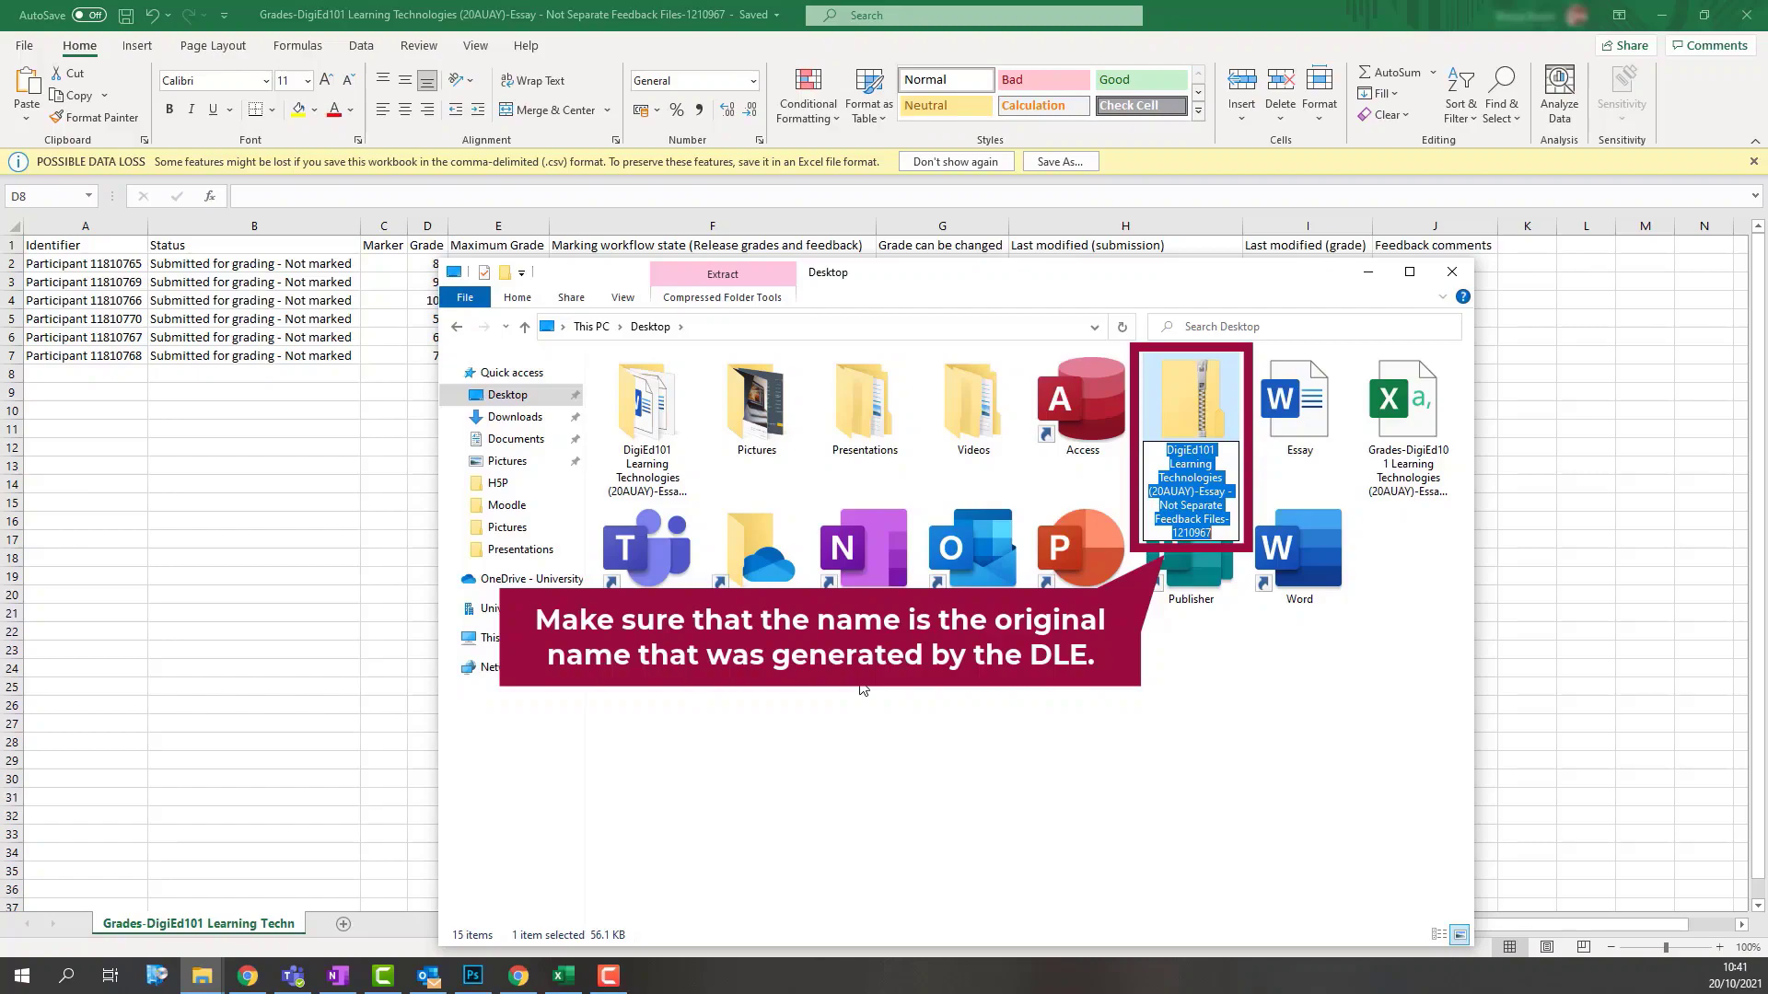
{"action": "key", "text": "Return"}
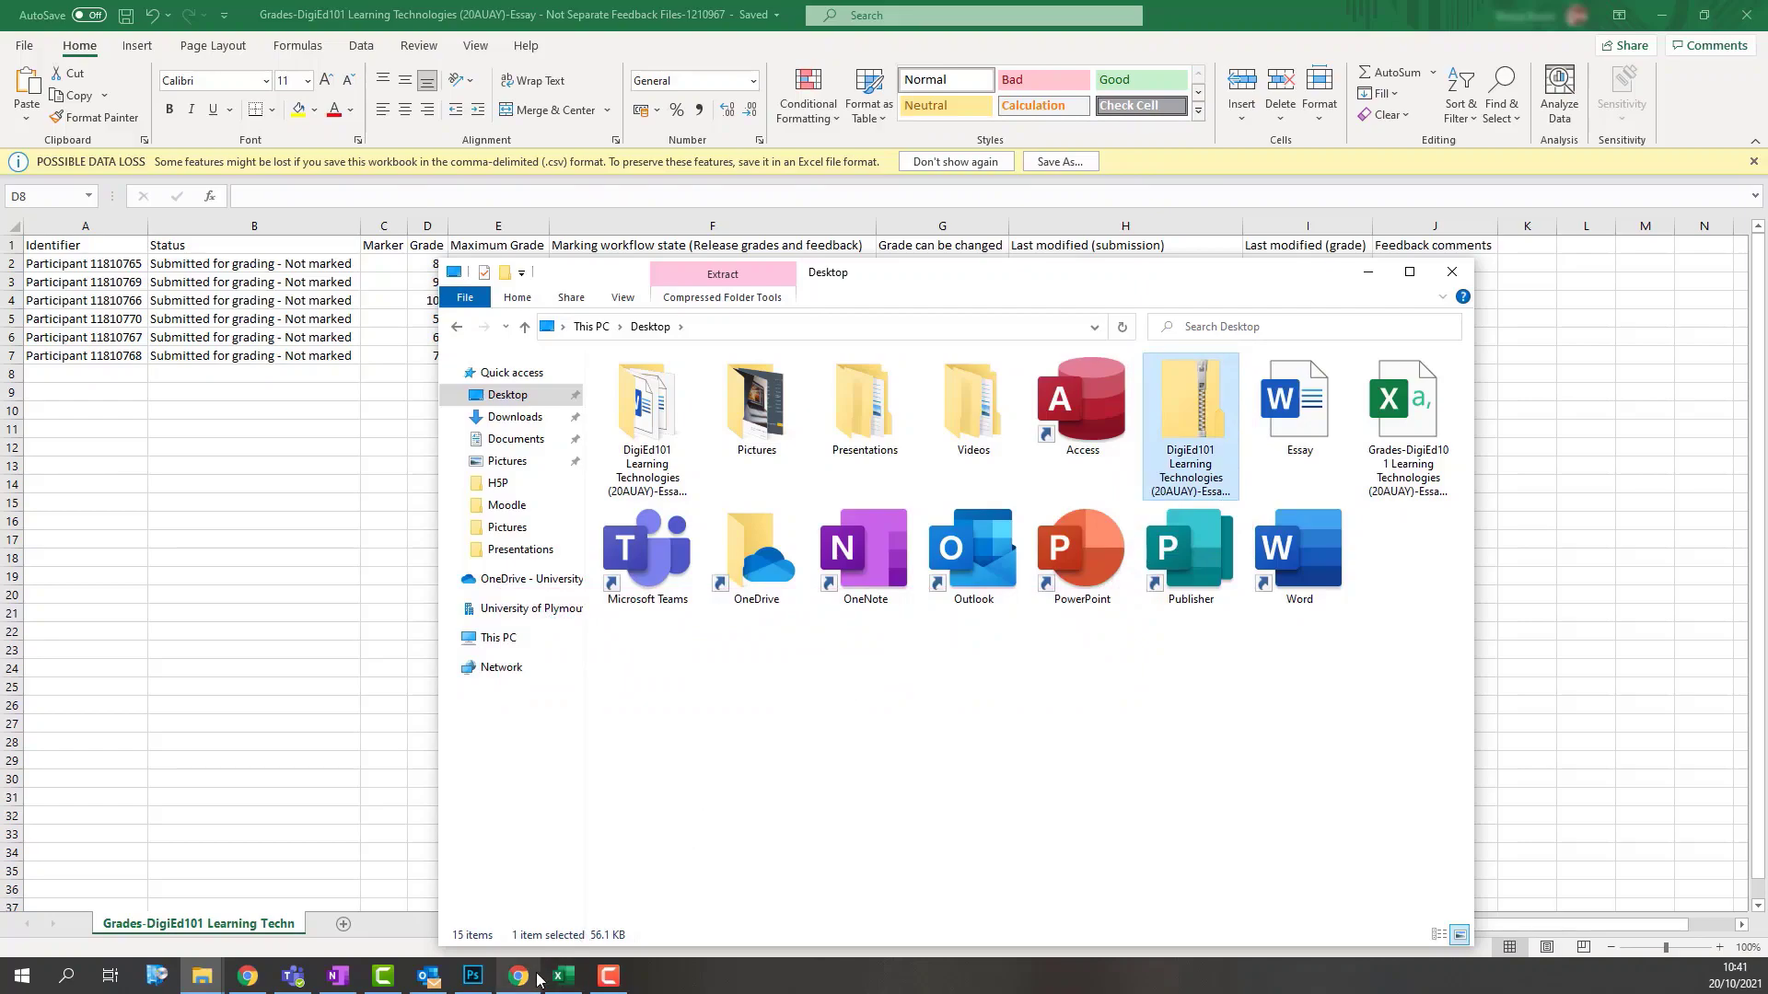
Switch to Moodle in Chrome, choose the grading action for uploading multiple feedback files in a zip, and attach the submissions zip from the Desktop.
{"action": "mouse_move", "coordinate": [539, 977]}
{"action": "left_click", "coordinate": [529, 884]}
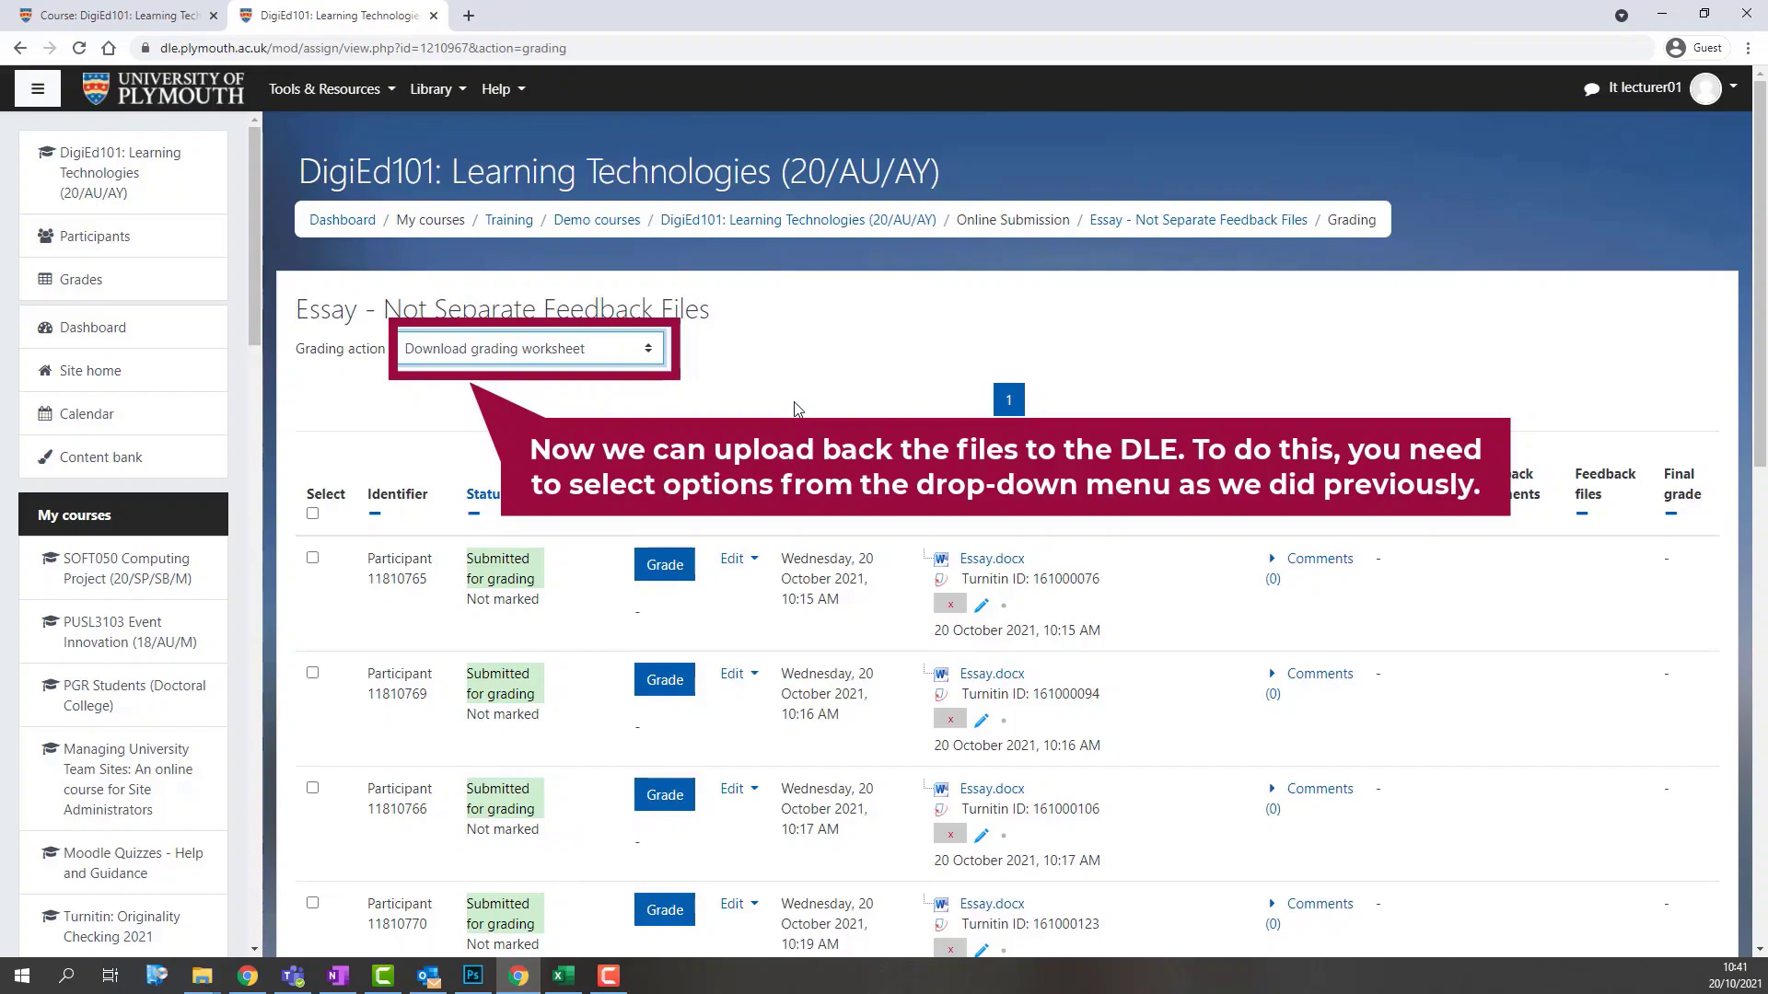
{"action": "left_click", "coordinate": [572, 359]}
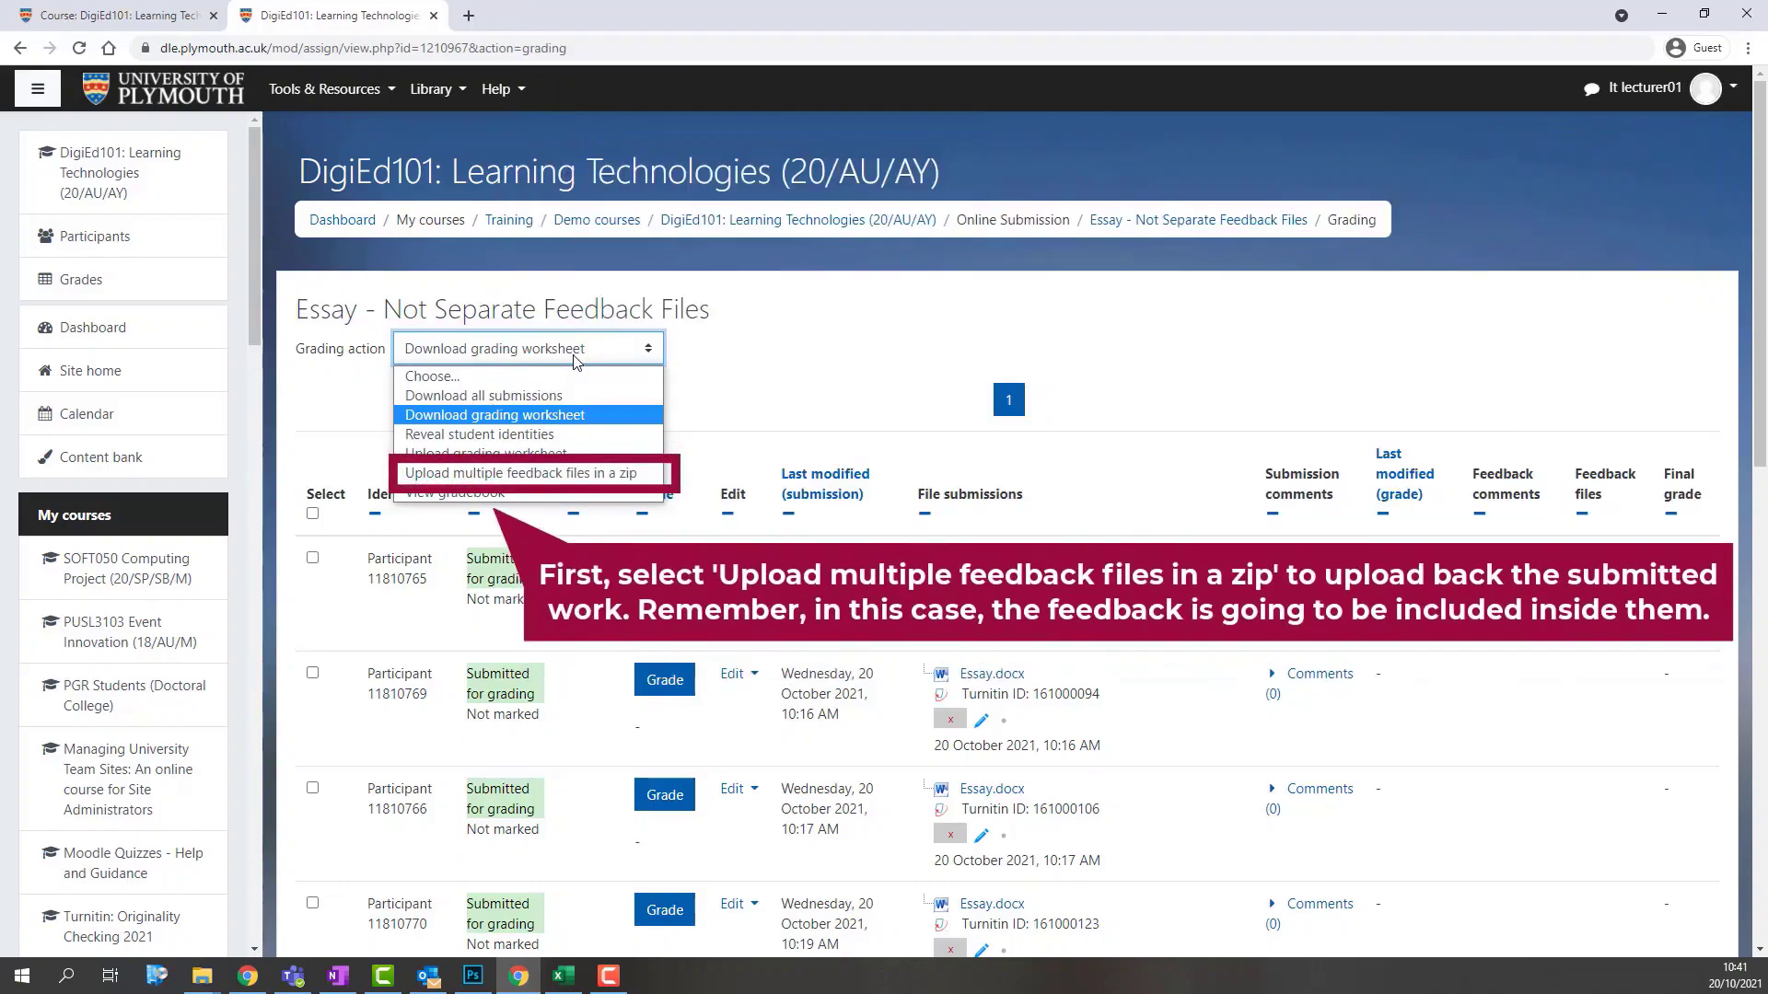
{"action": "left_click", "coordinate": [581, 473]}
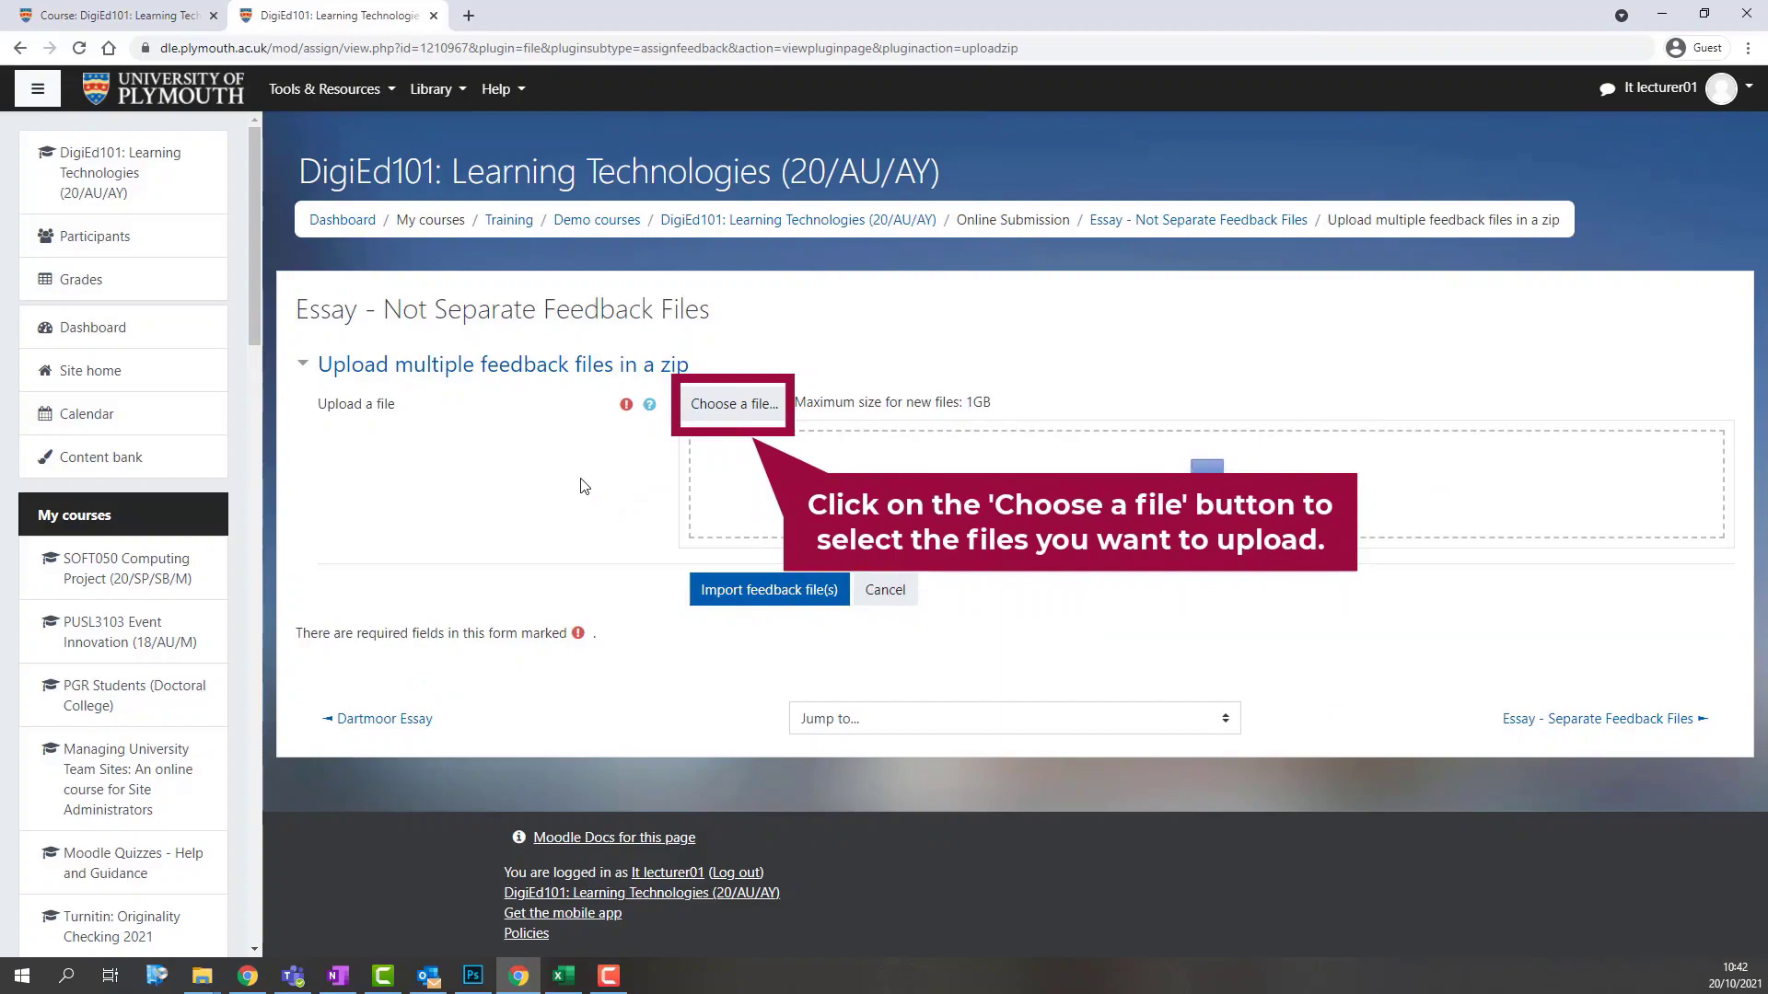
{"action": "left_click", "coordinate": [739, 420]}
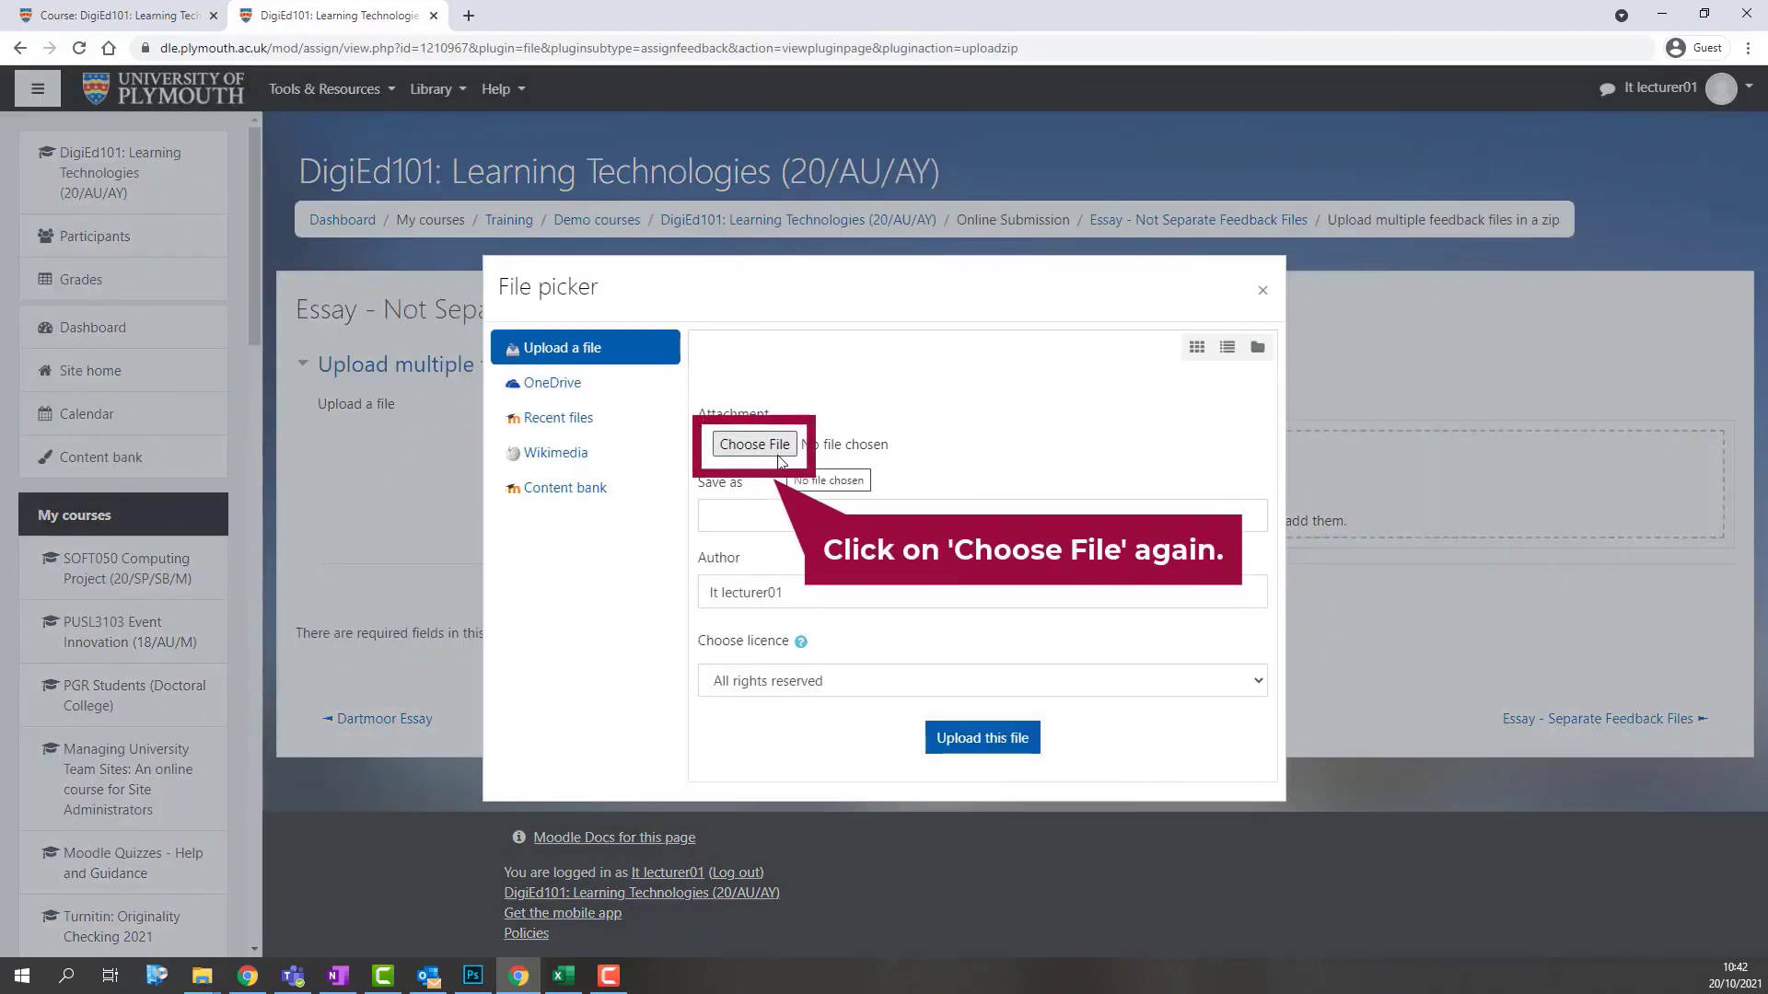
{"action": "left_click", "coordinate": [778, 458]}
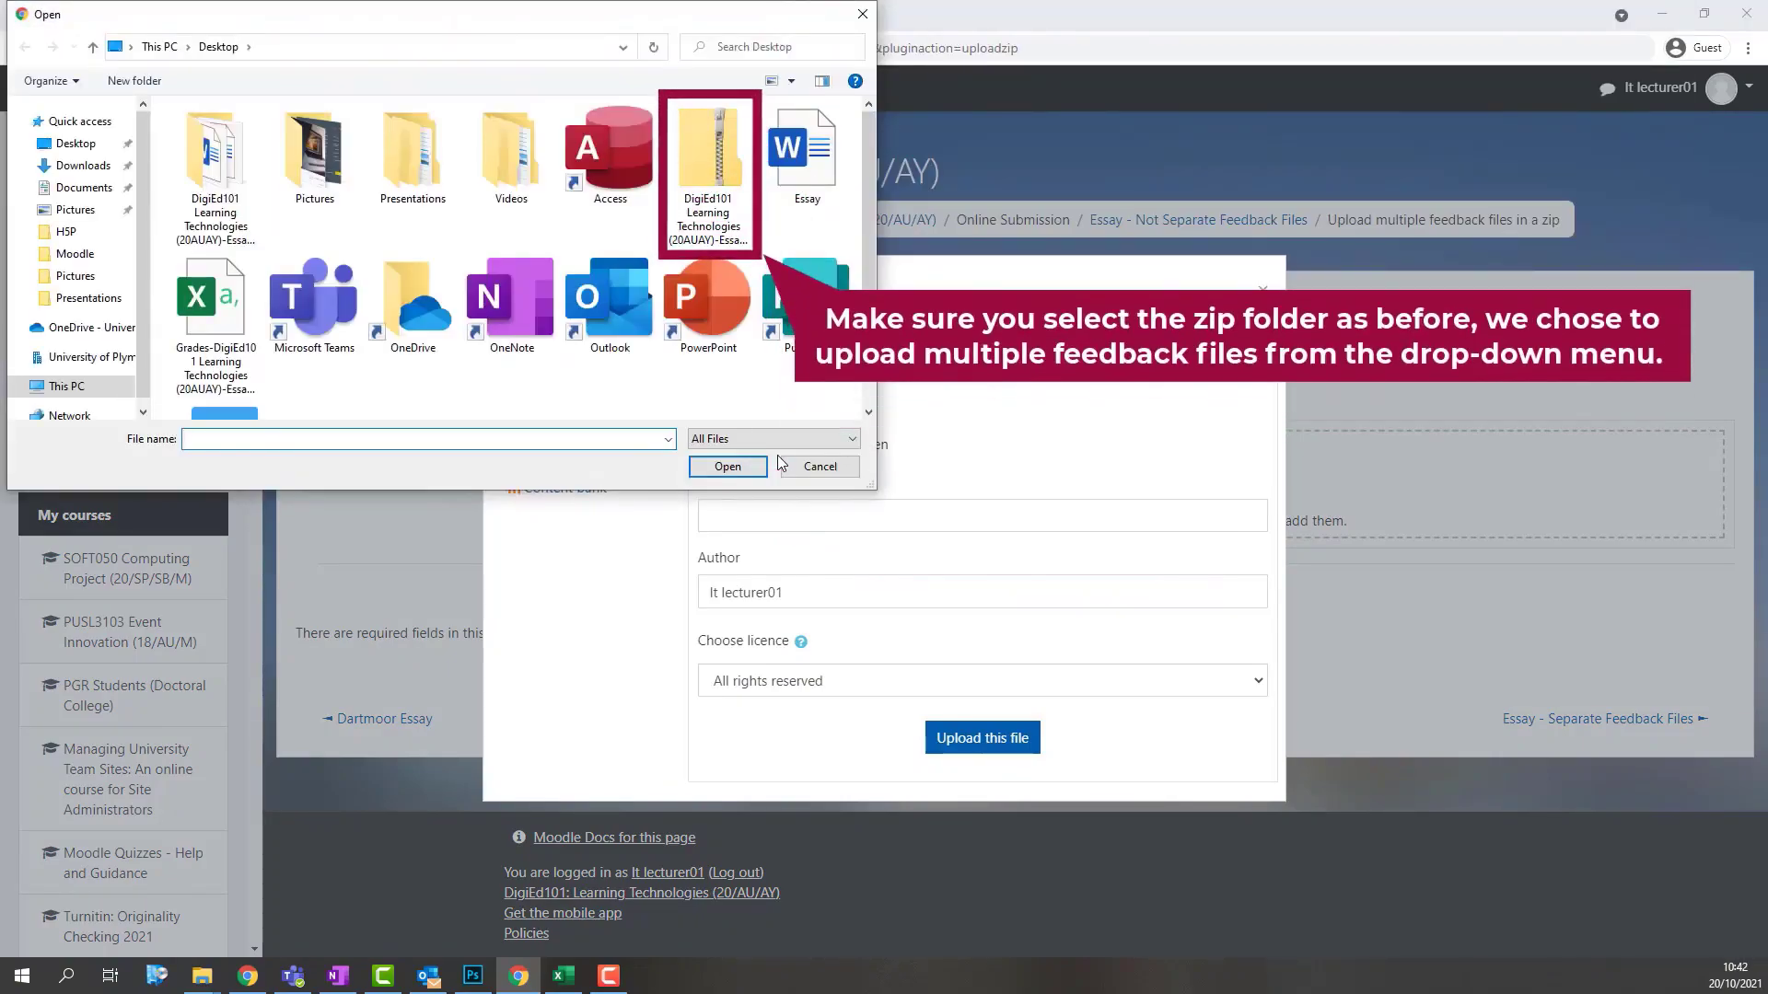
{"action": "left_click", "coordinate": [728, 232]}
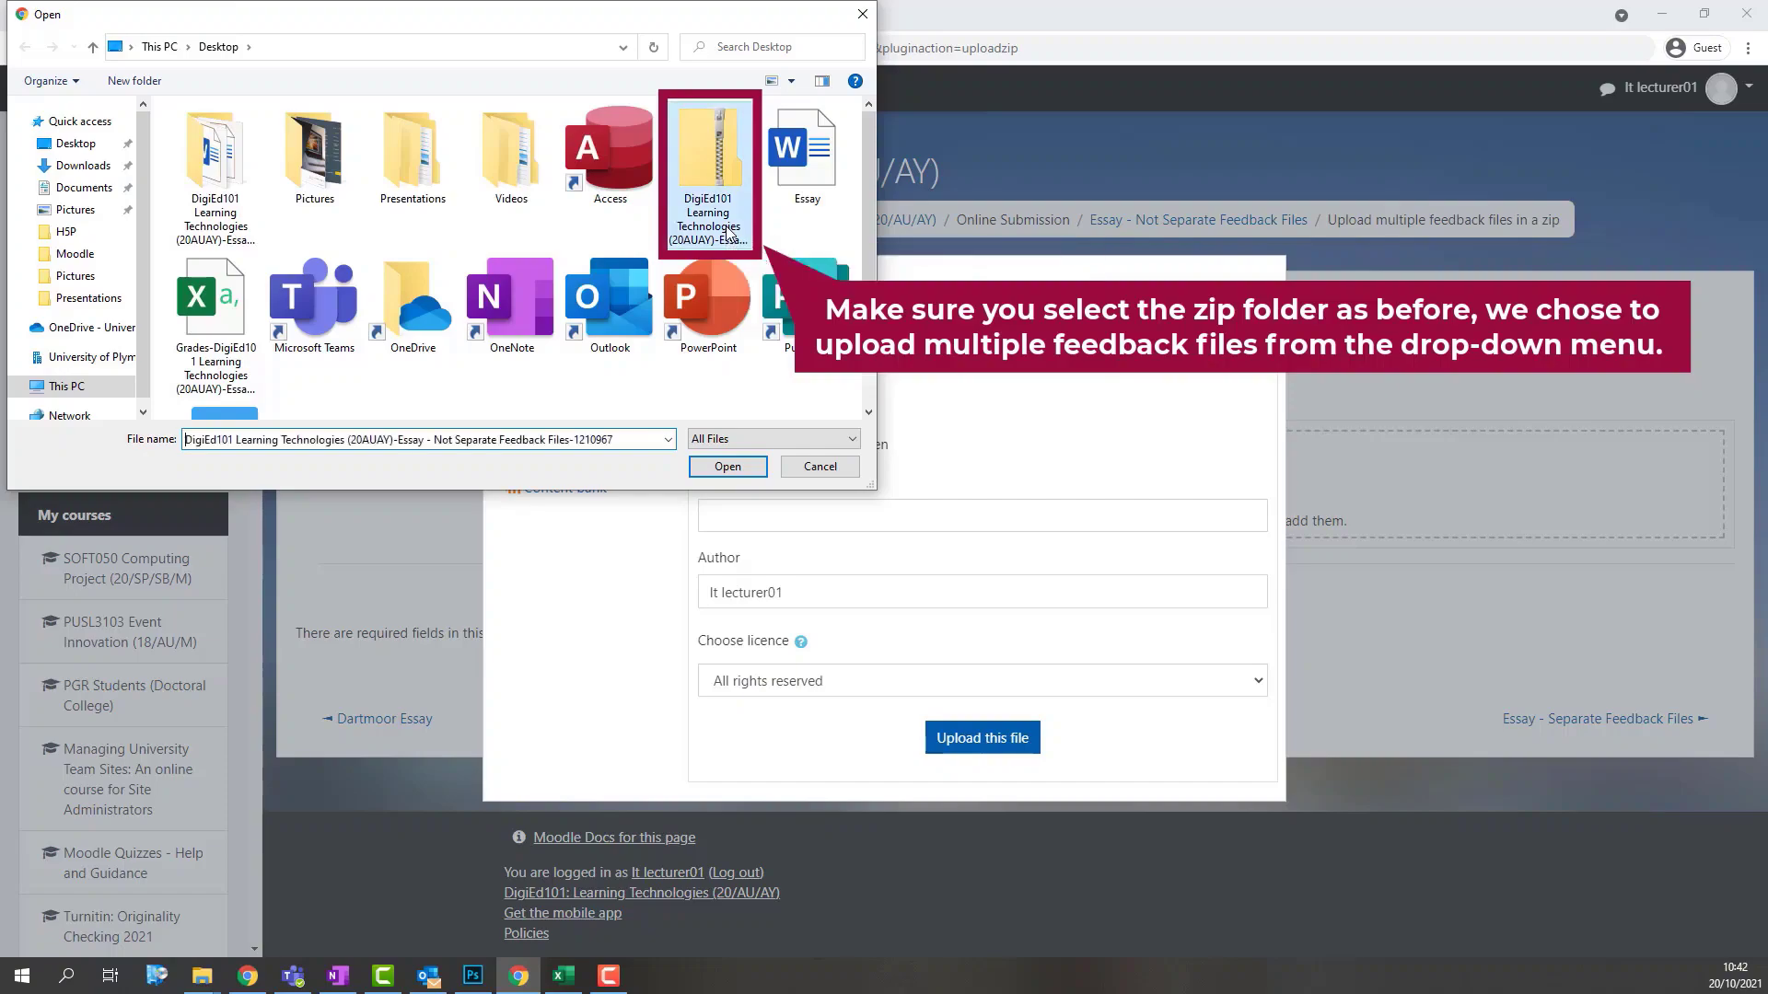
{"action": "left_click", "coordinate": [743, 471]}
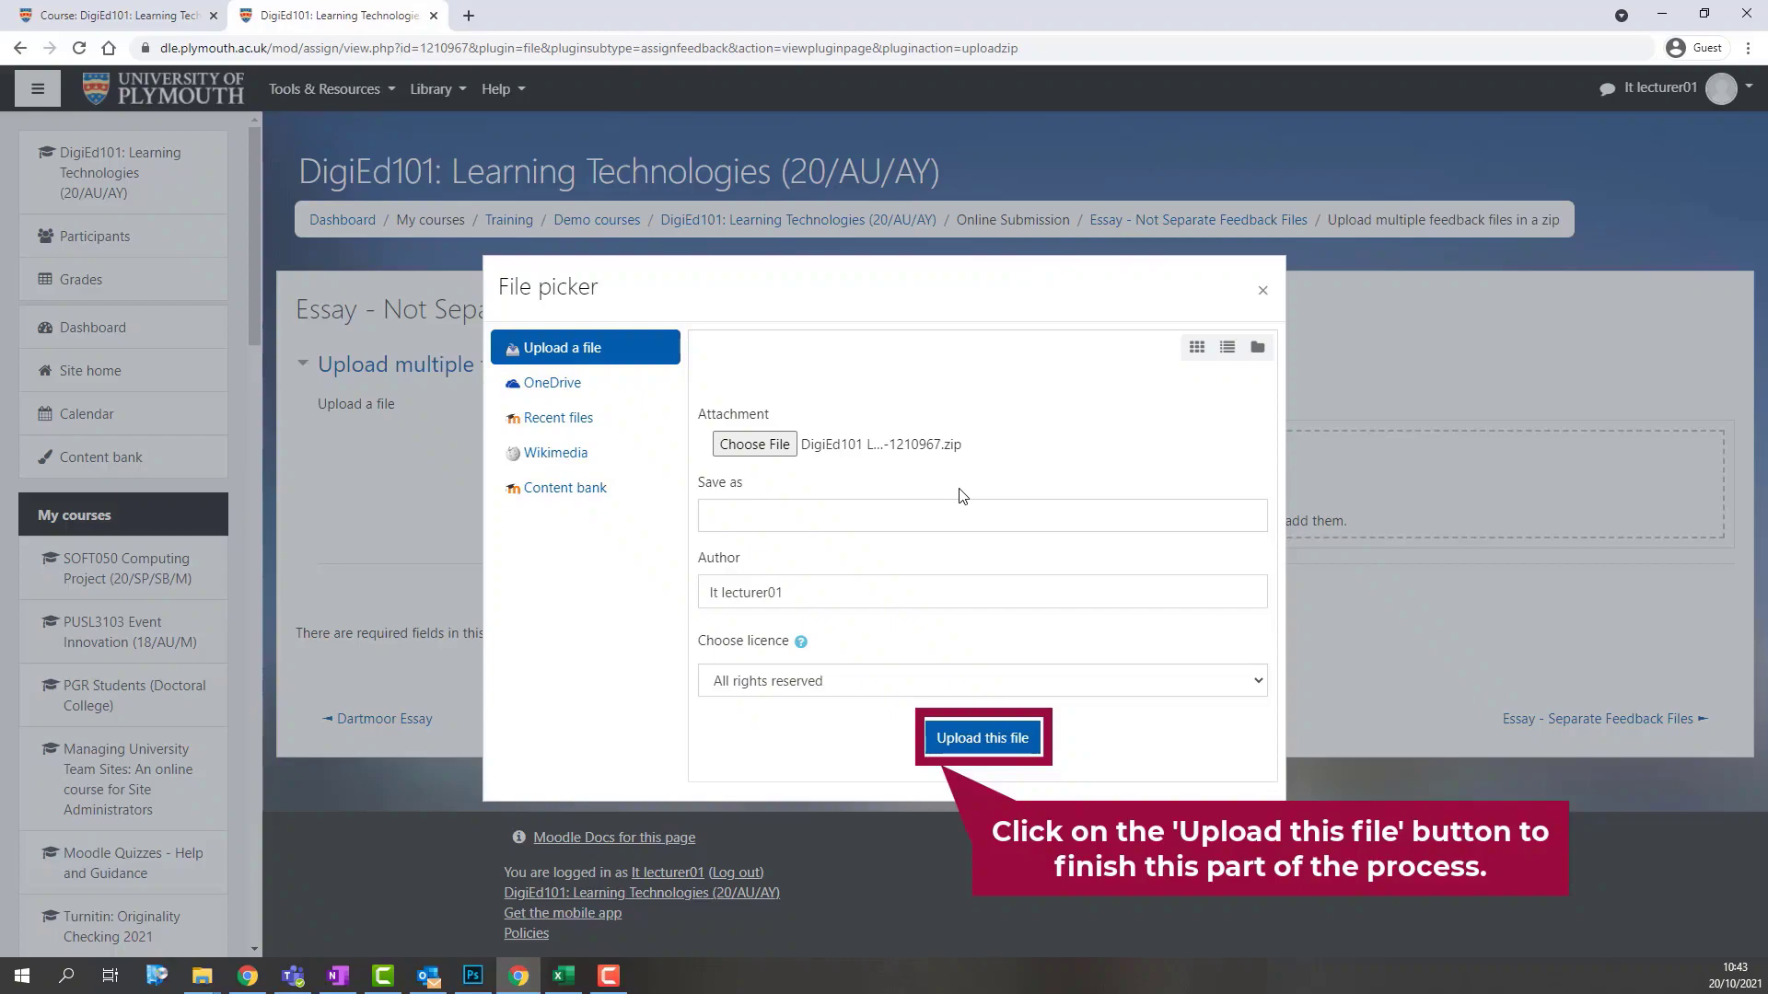
{"action": "left_click", "coordinate": [999, 752]}
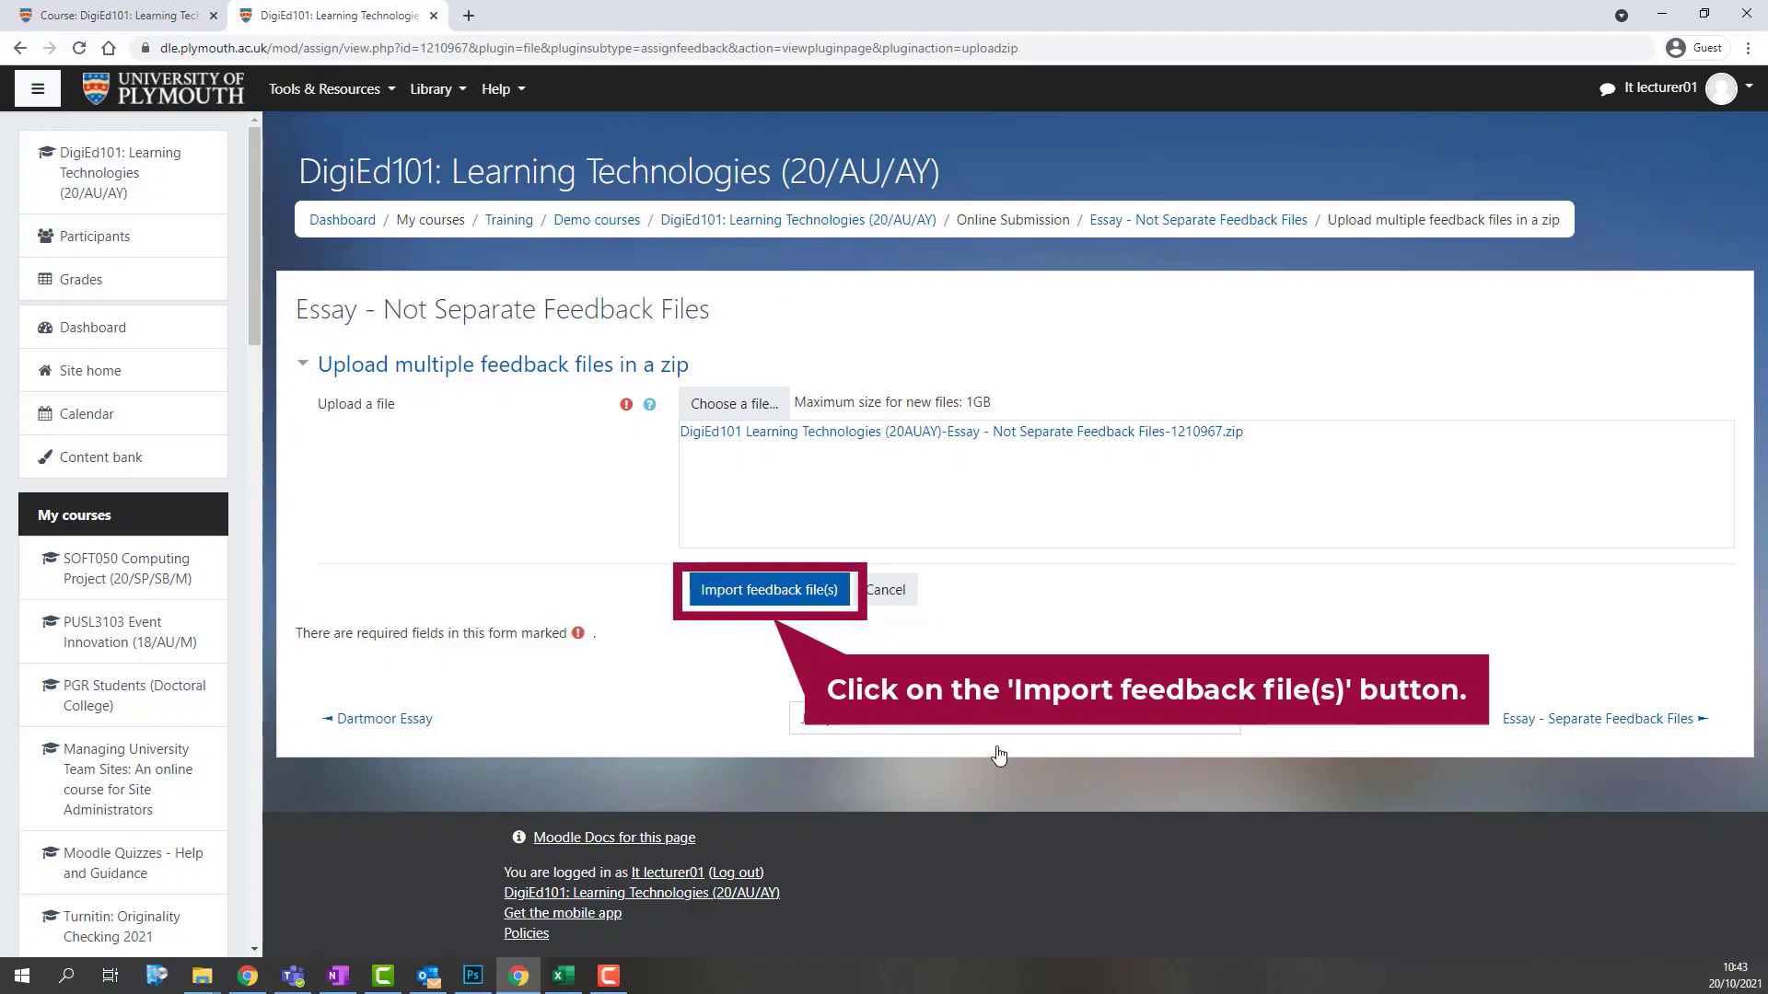
Import the feedback files from the attached zip, confirm the zip upload and return to the essay's grading page.
{"action": "left_click", "coordinate": [822, 594]}
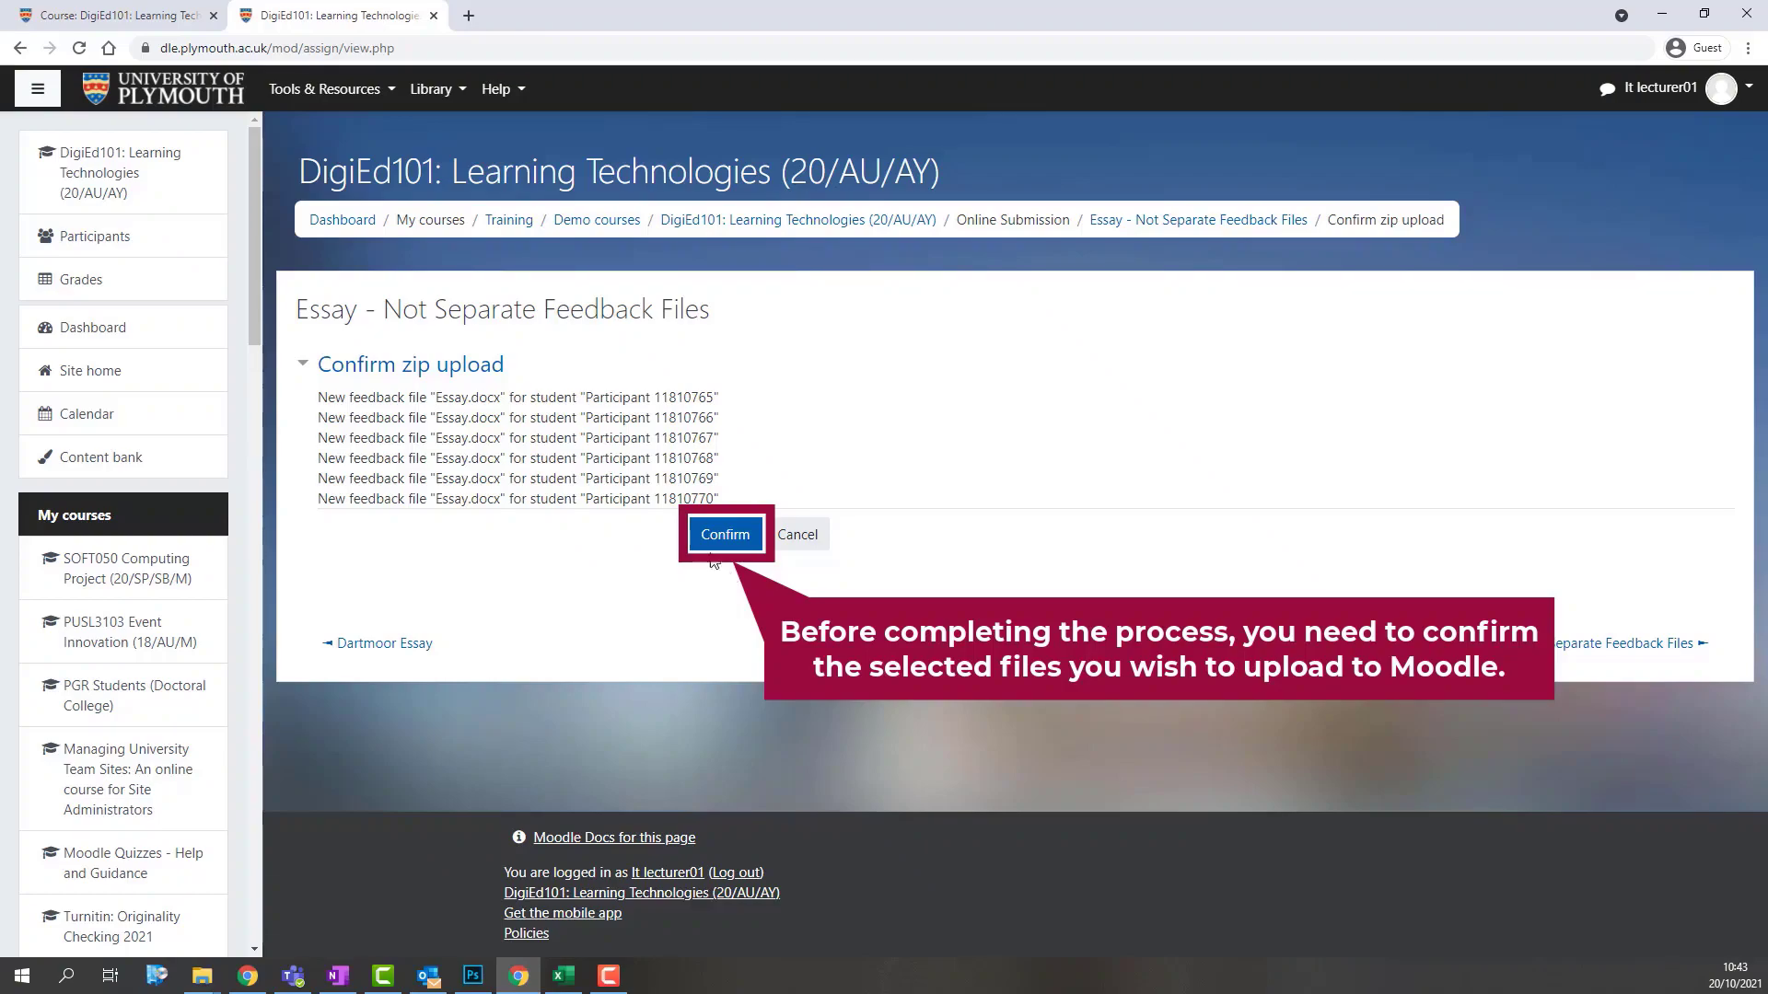
{"action": "left_click", "coordinate": [710, 537]}
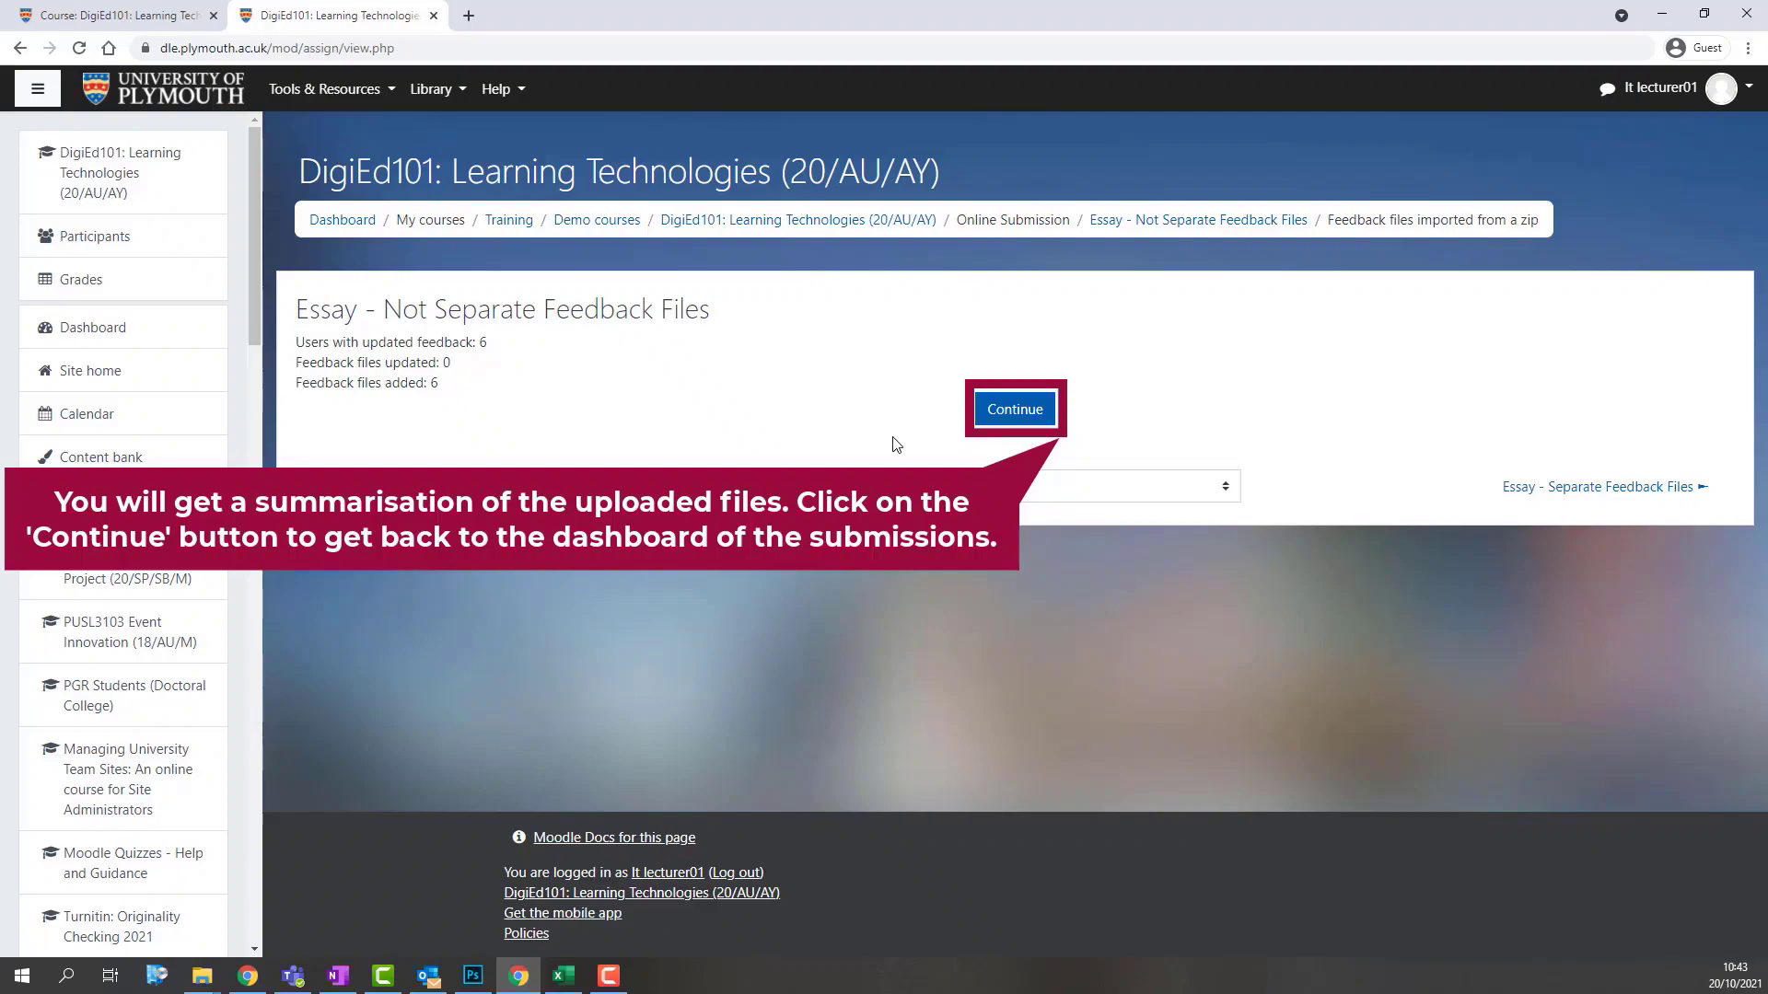
{"action": "left_click", "coordinate": [994, 417]}
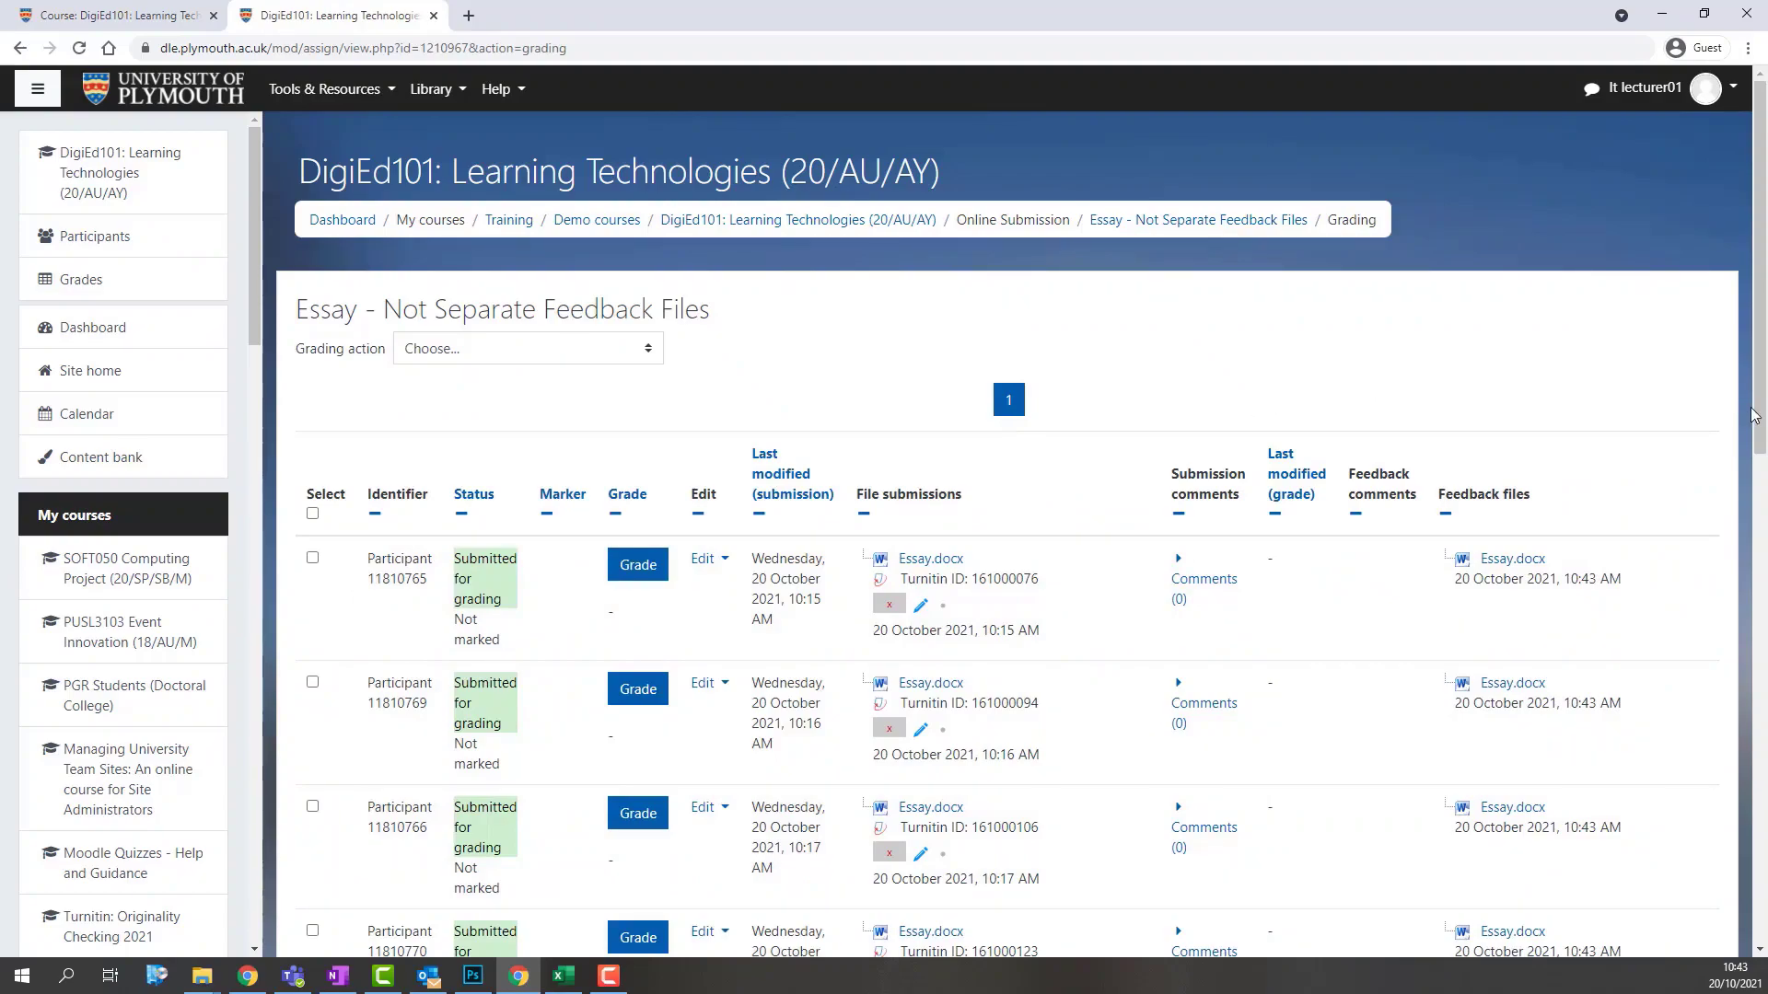
Choose the grading action for uploading a grading worksheet and attach the essay's Grades CSV file from the Desktop.
{"action": "left_click_drag", "start_coordinate": [1760, 425], "coordinate": [1760, 477]}
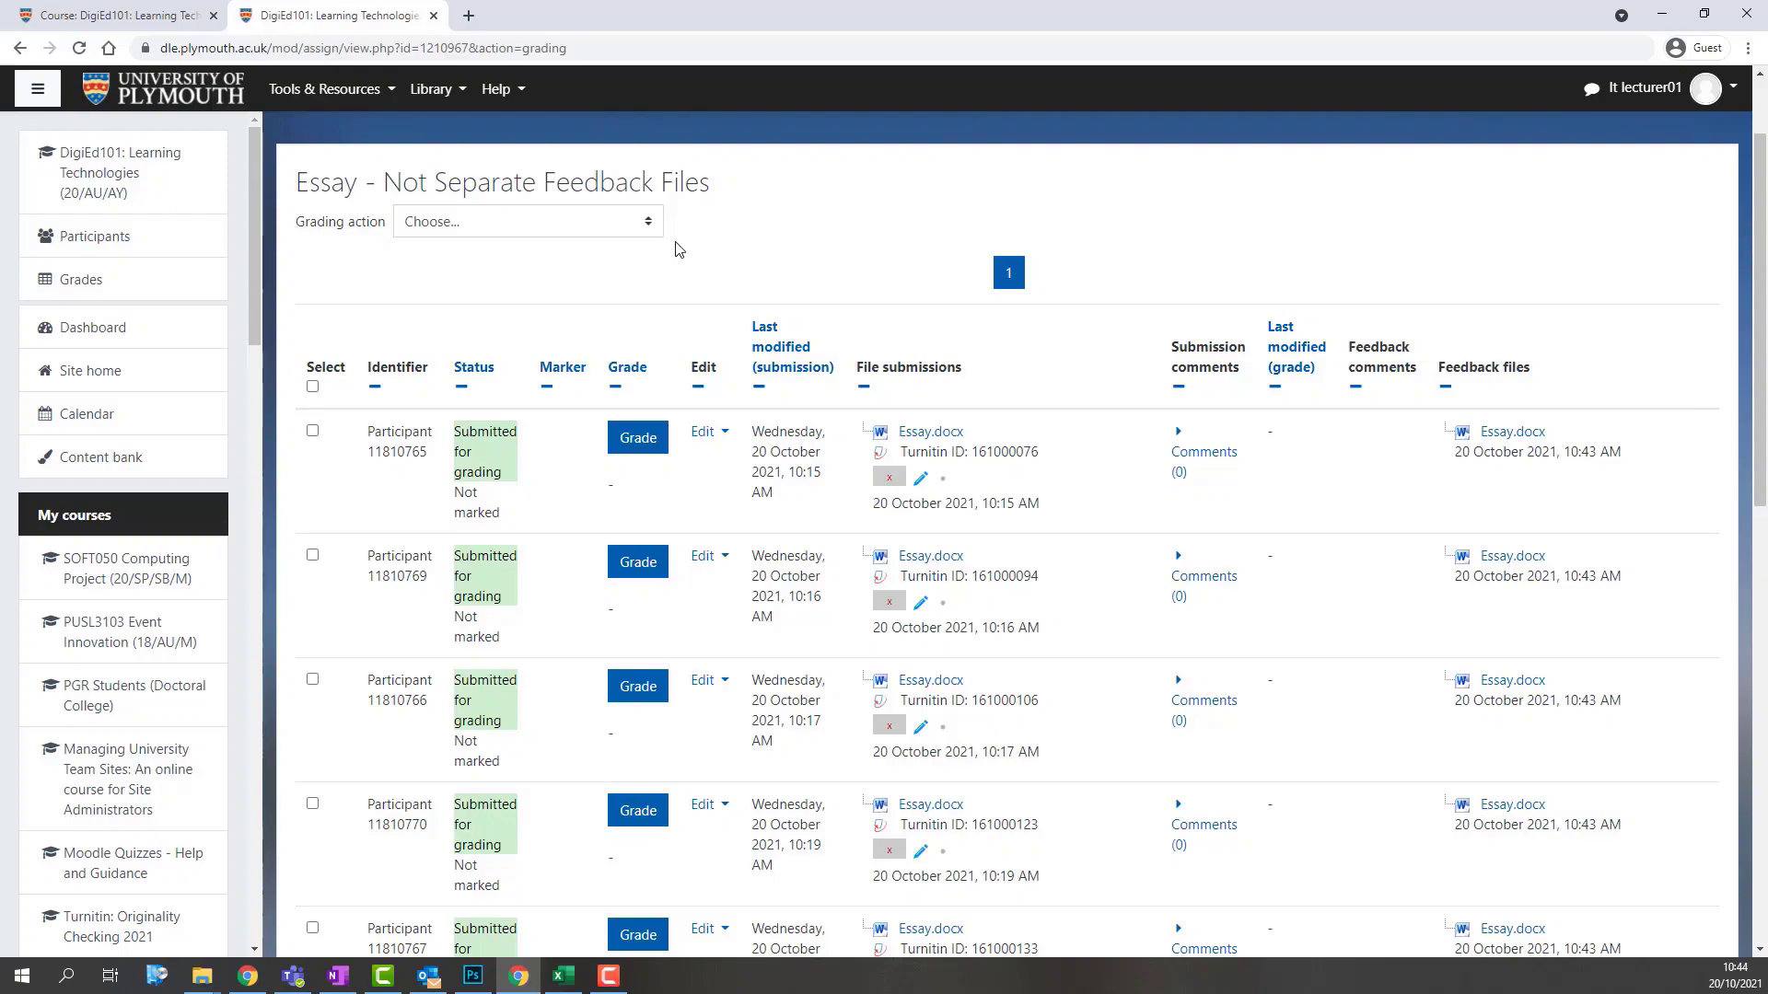
{"action": "left_click", "coordinate": [649, 230]}
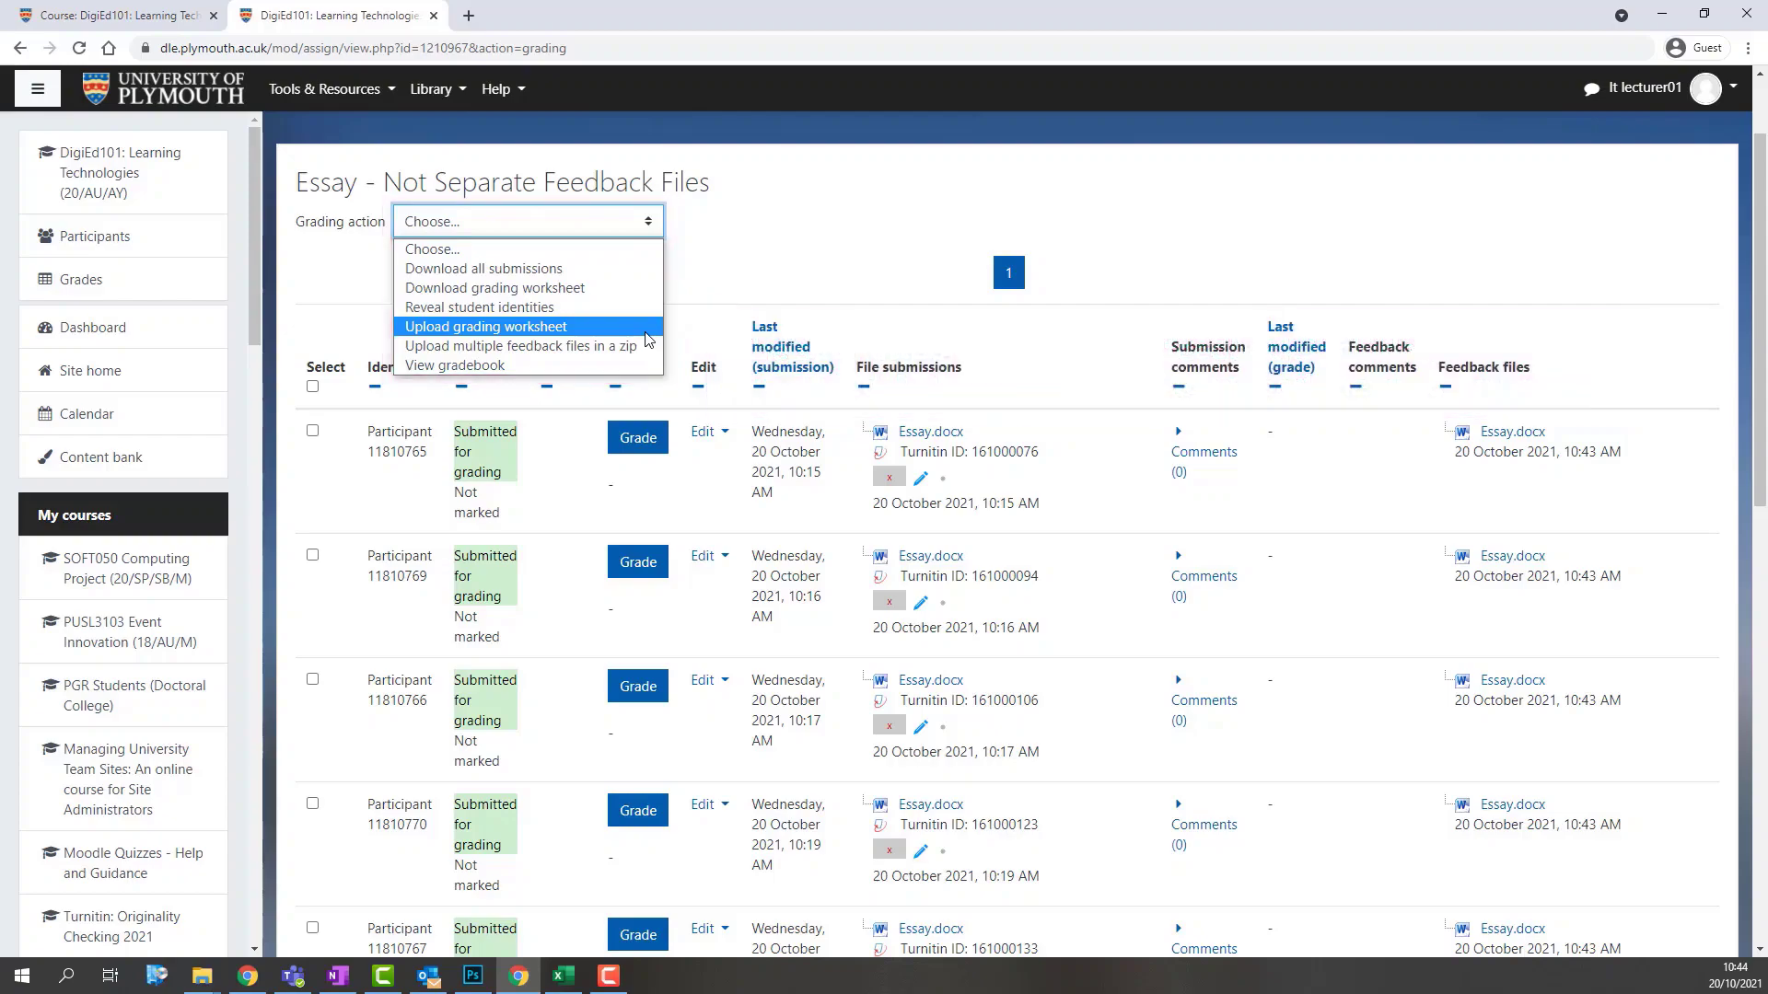
{"action": "left_click", "coordinate": [647, 333]}
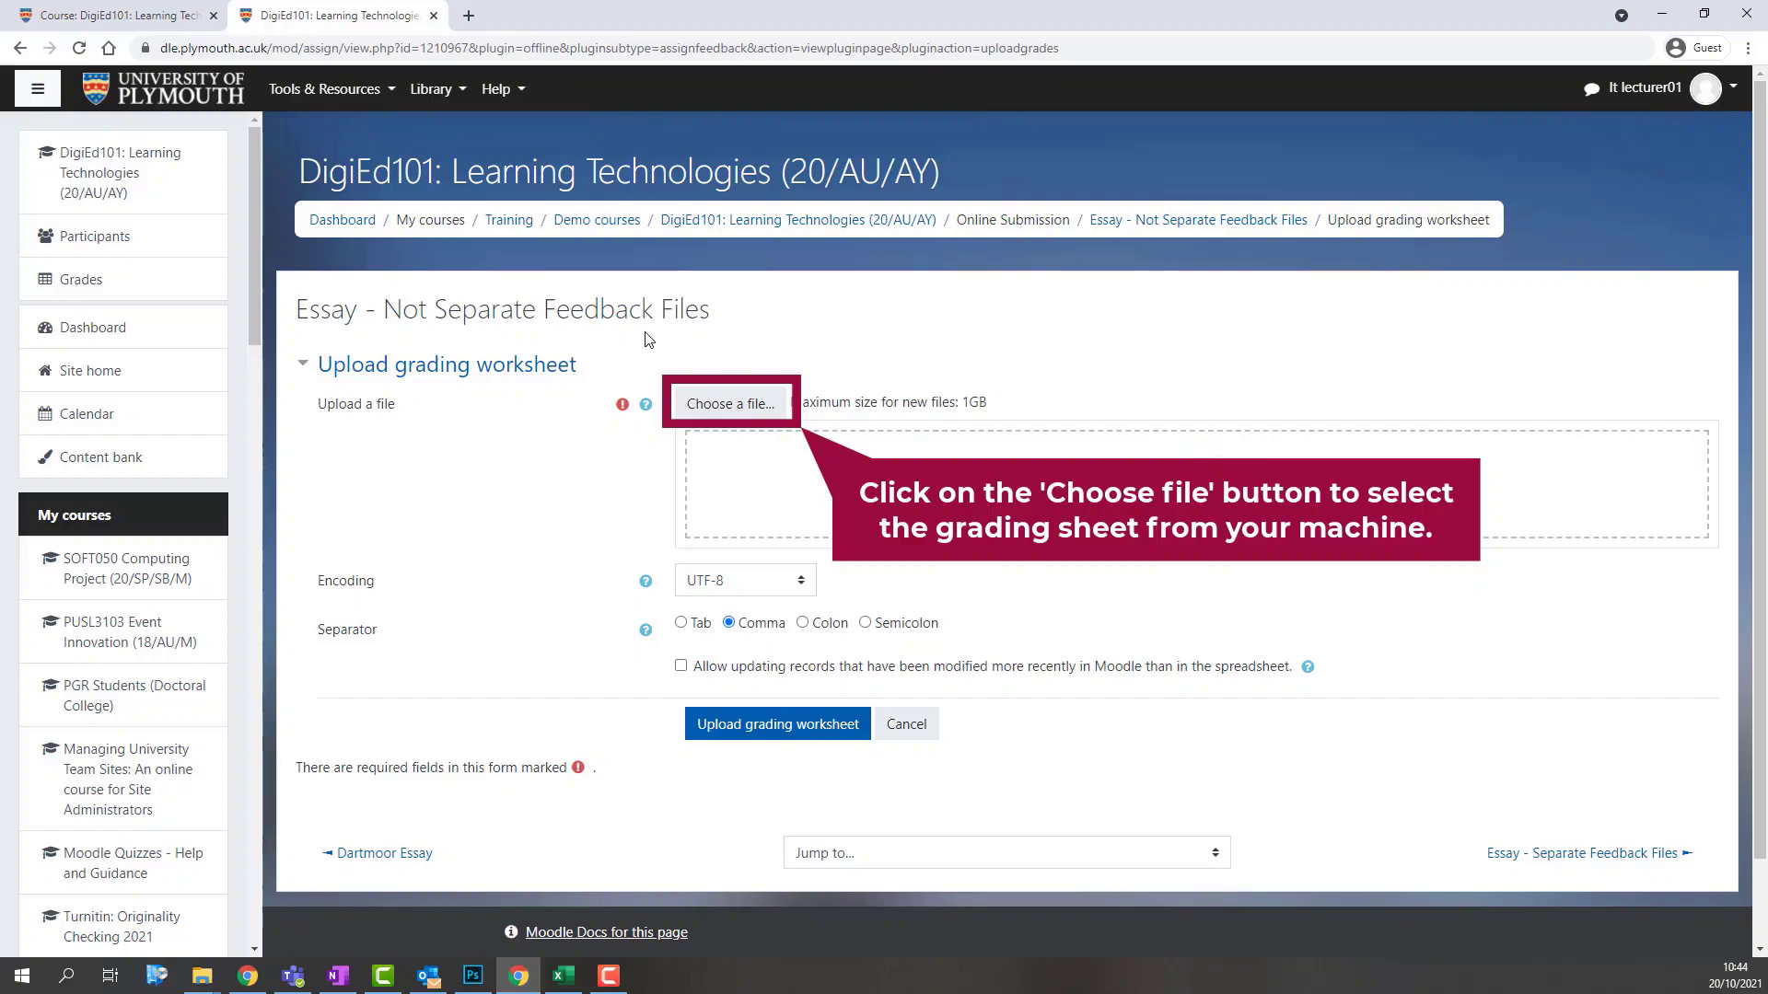
{"action": "left_click", "coordinate": [709, 396]}
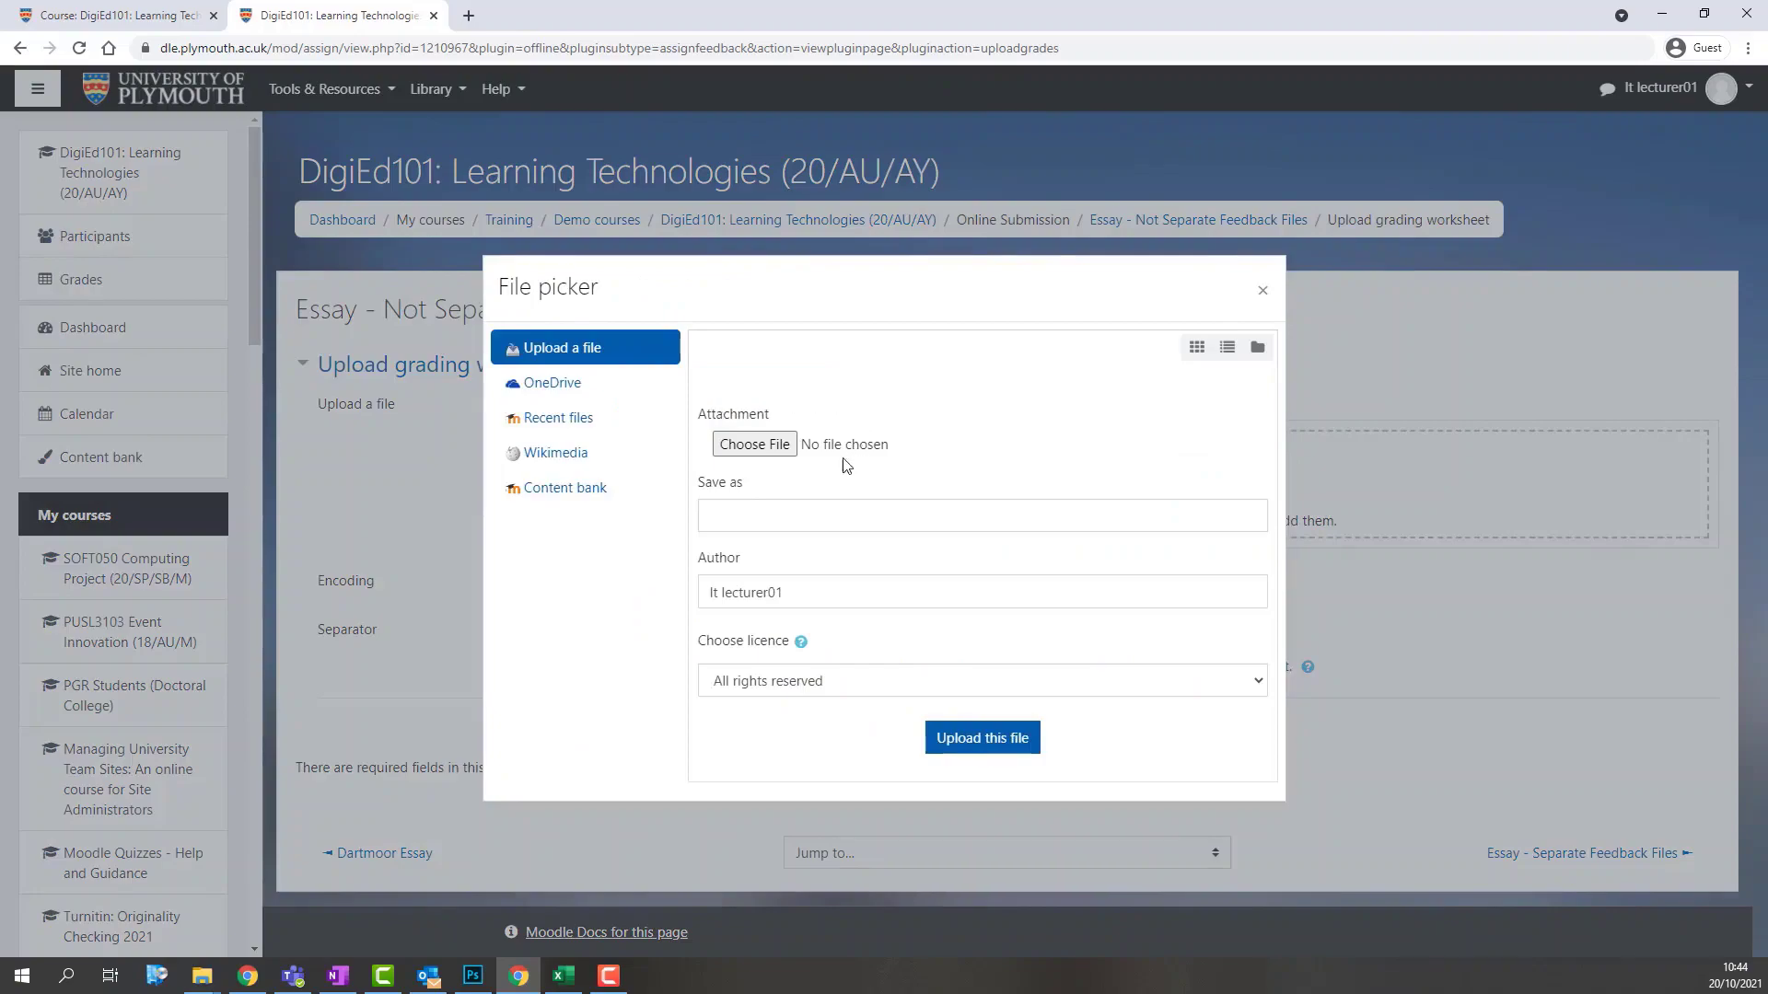
{"action": "left_click", "coordinate": [770, 454]}
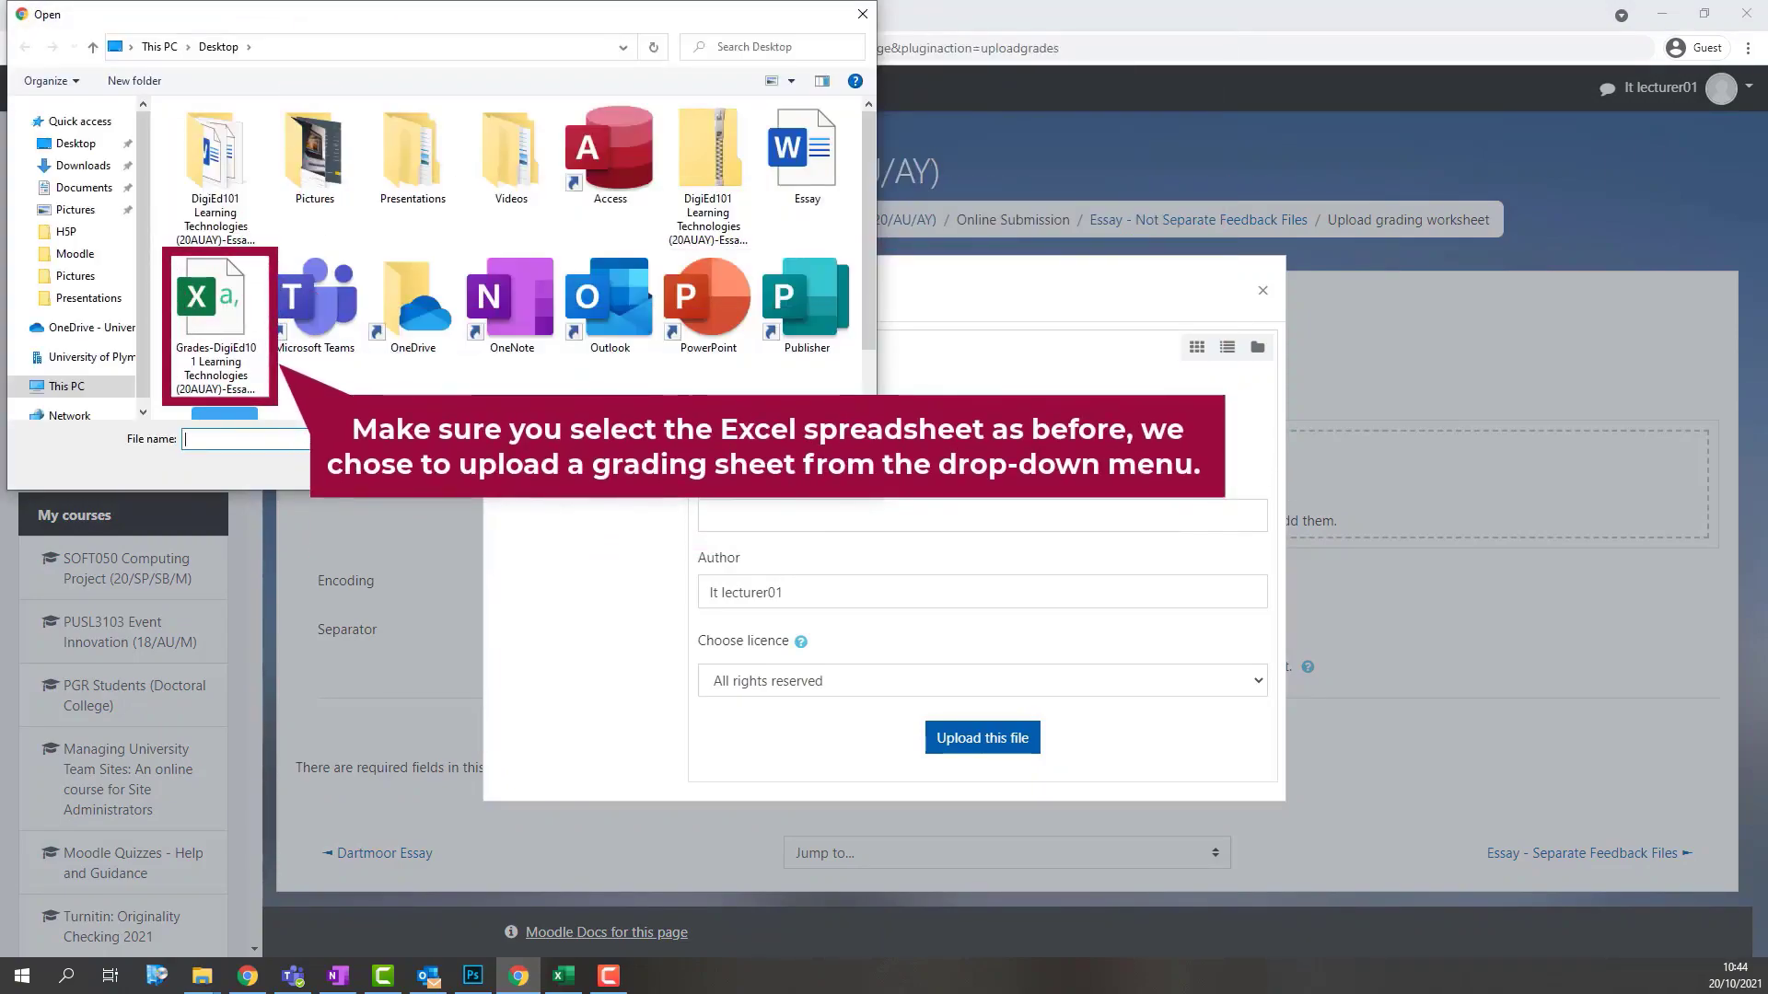
{"action": "left_click", "coordinate": [242, 364]}
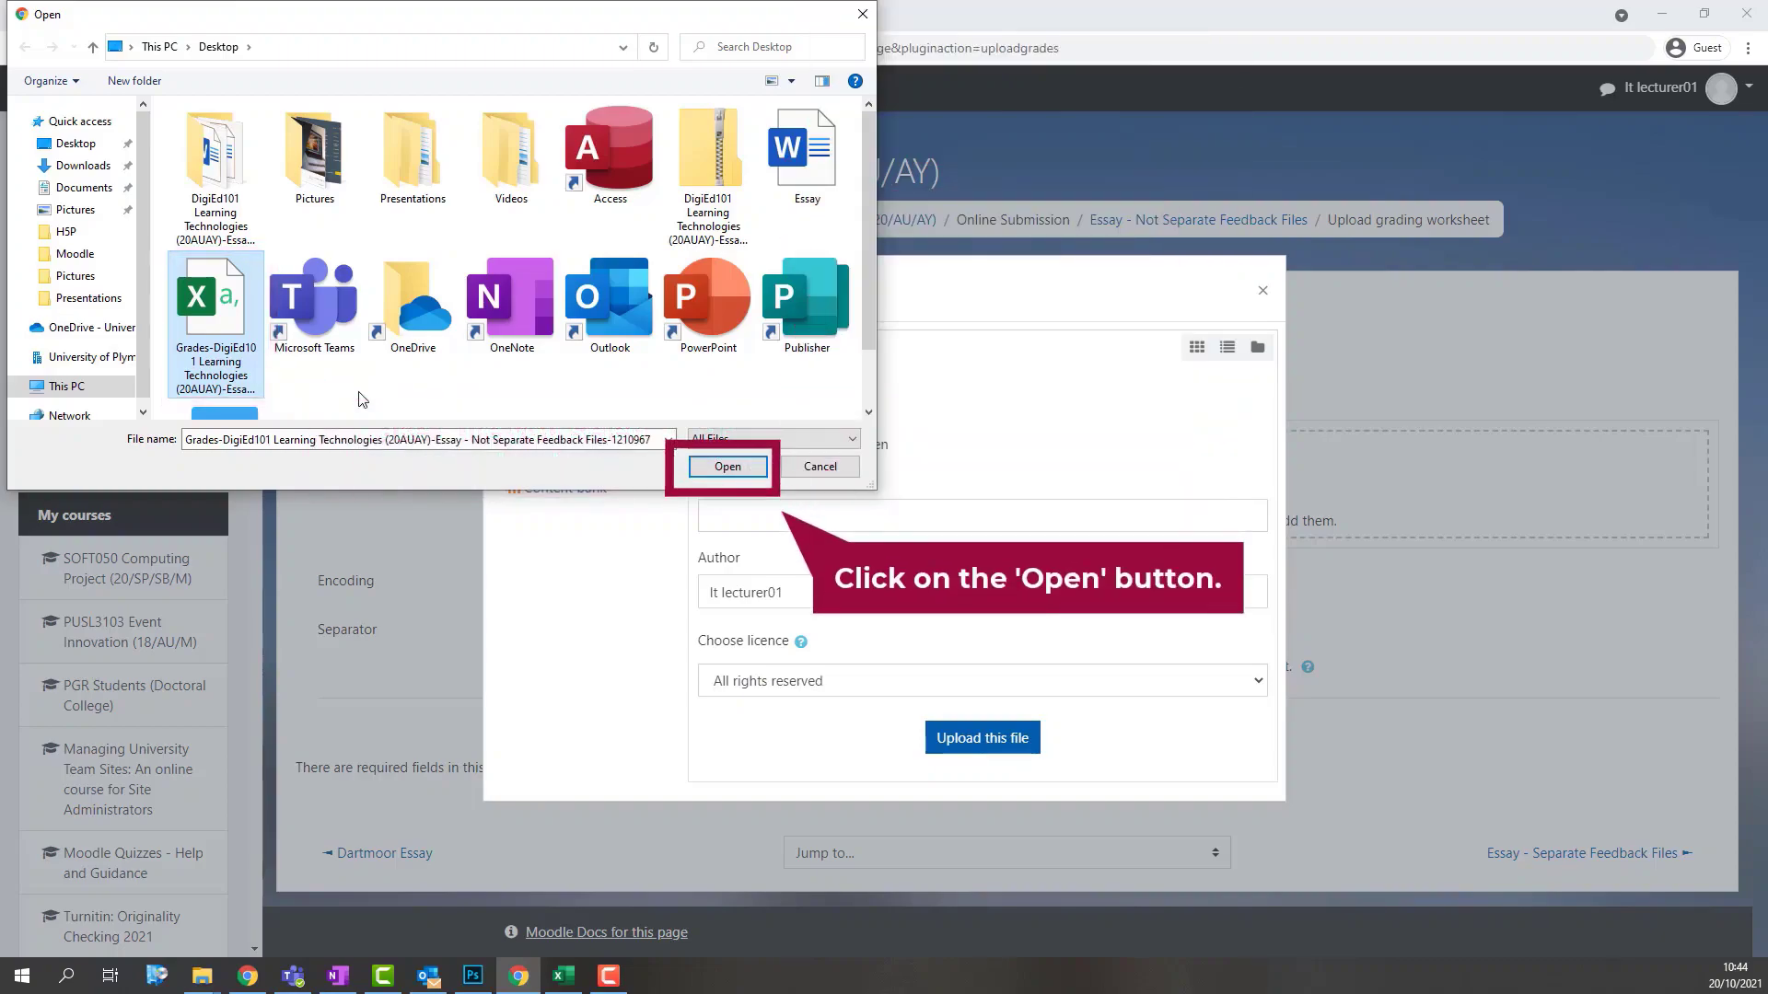
{"action": "left_click", "coordinate": [762, 474]}
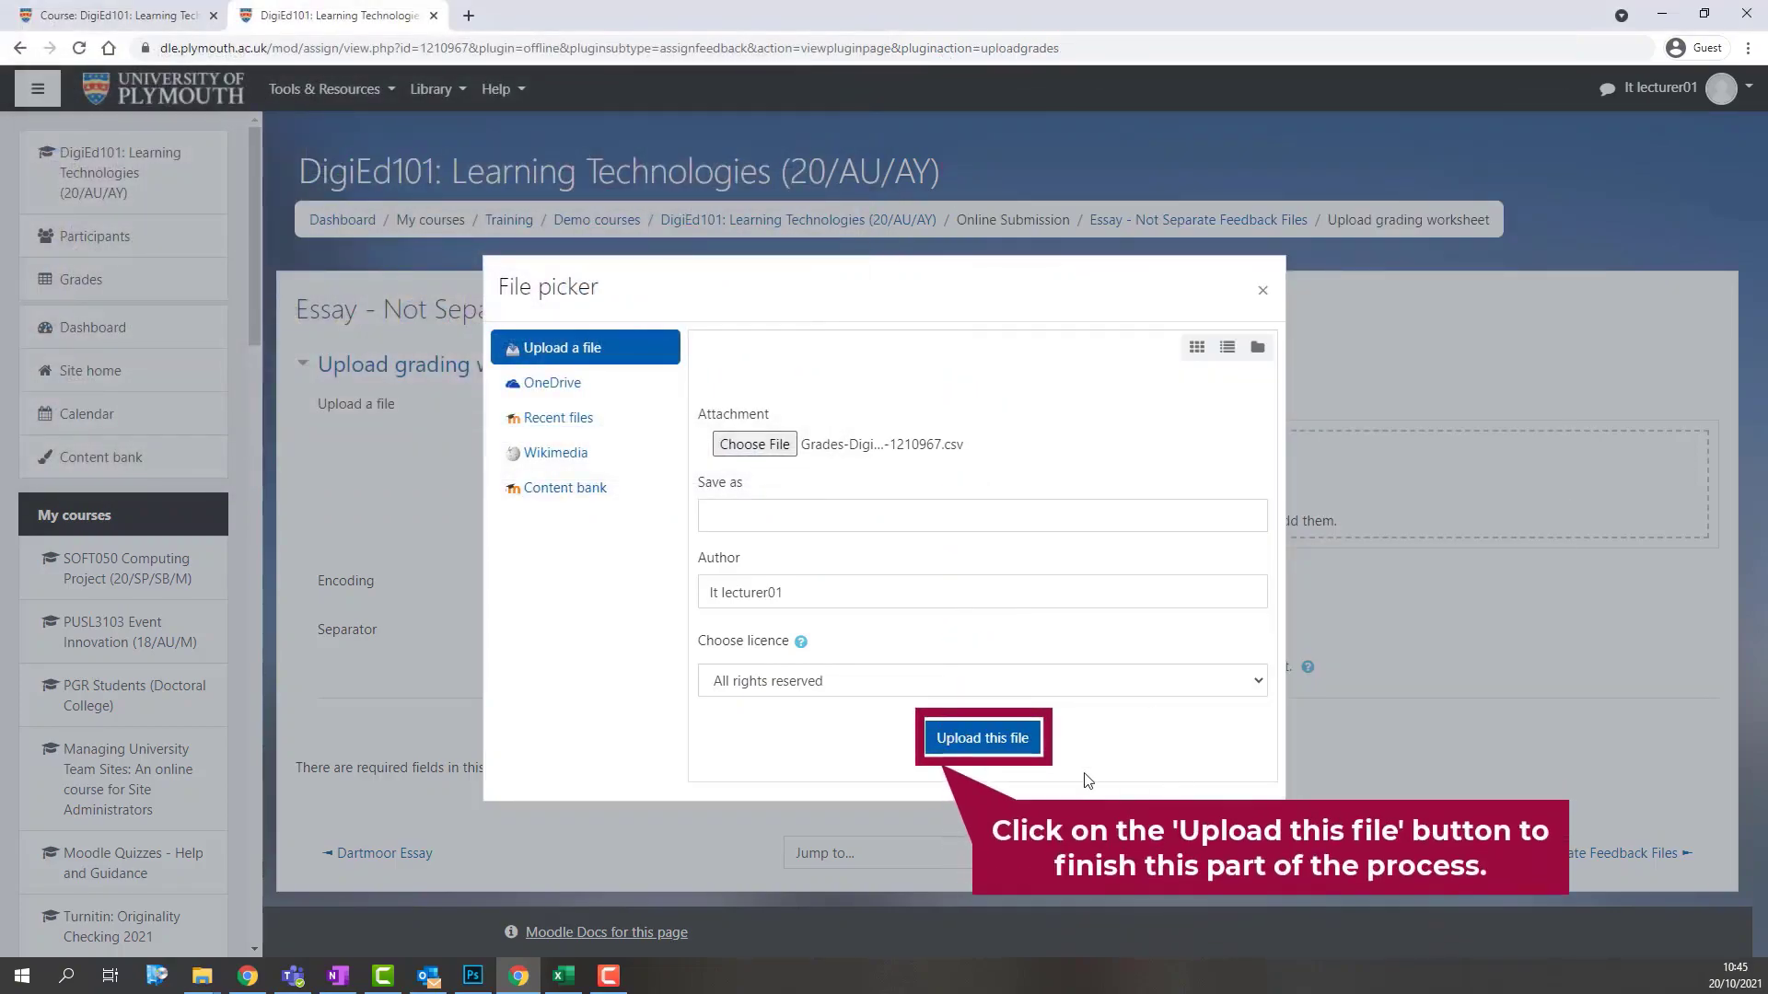
{"action": "left_click", "coordinate": [1031, 742]}
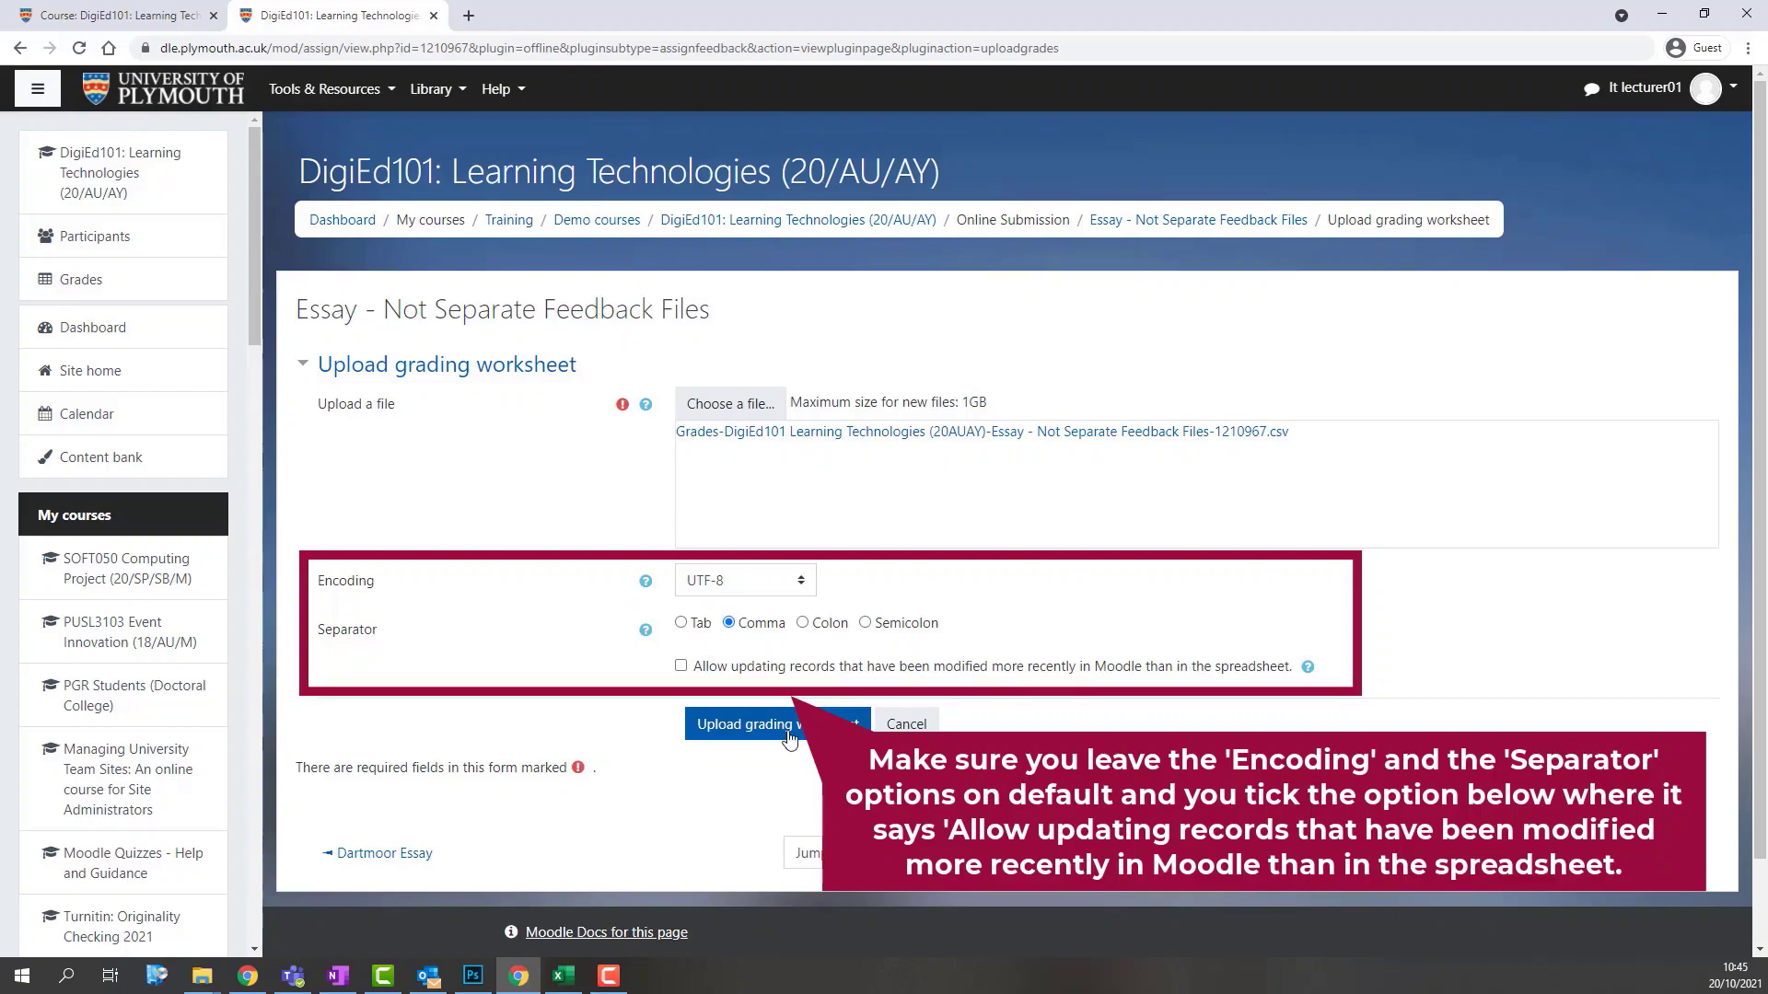
Upload the grading worksheet with updating of records modified more recently in Moodle allowed, confirm the grade changes and review the submissions table.
{"action": "left_click", "coordinate": [790, 669]}
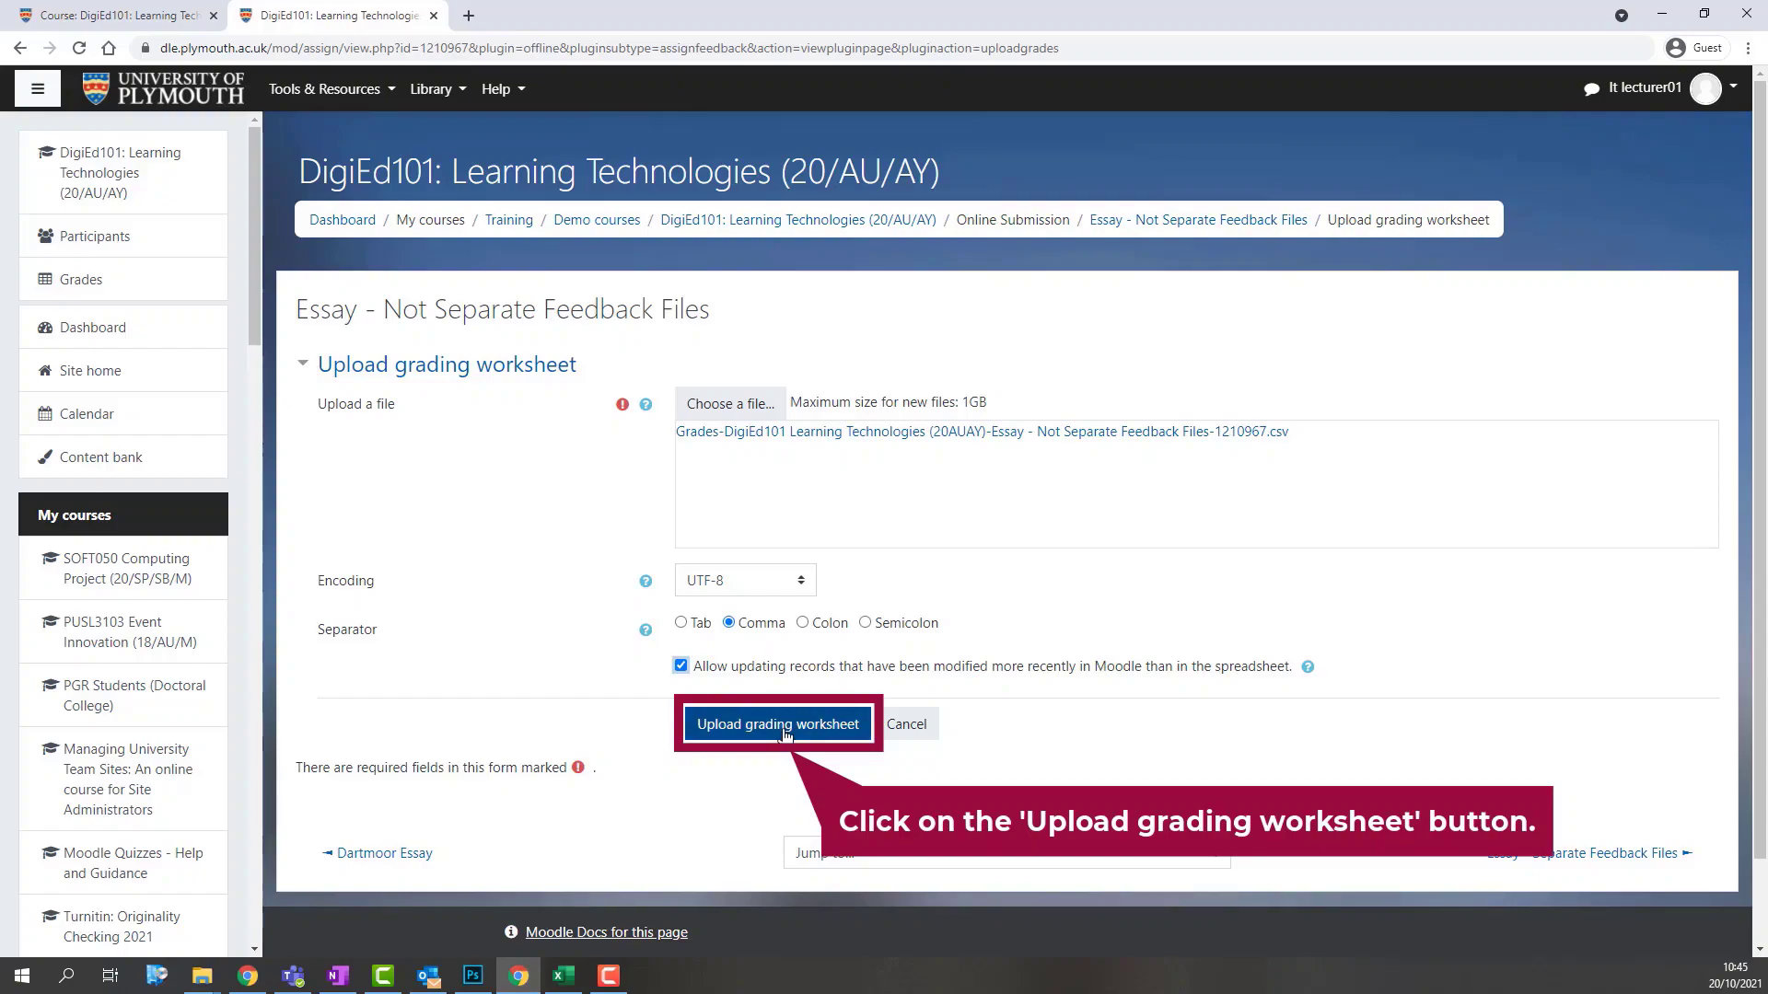
{"action": "left_click", "coordinate": [784, 732]}
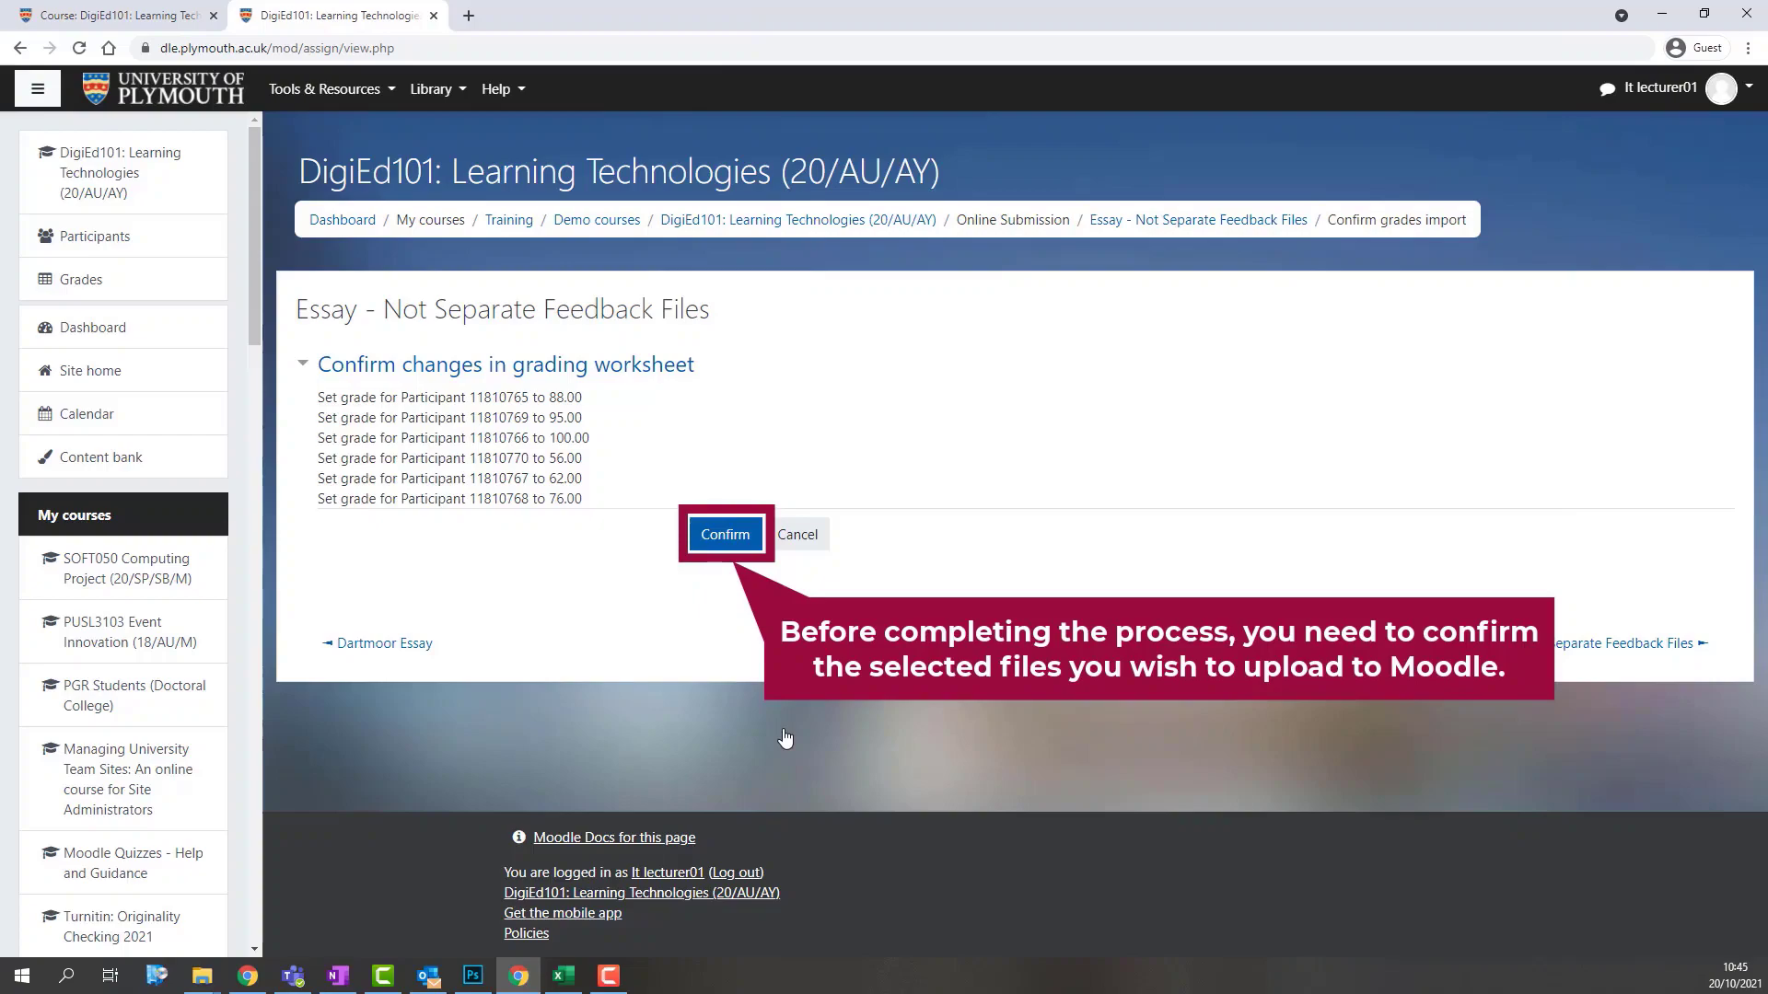
{"action": "left_click", "coordinate": [705, 552]}
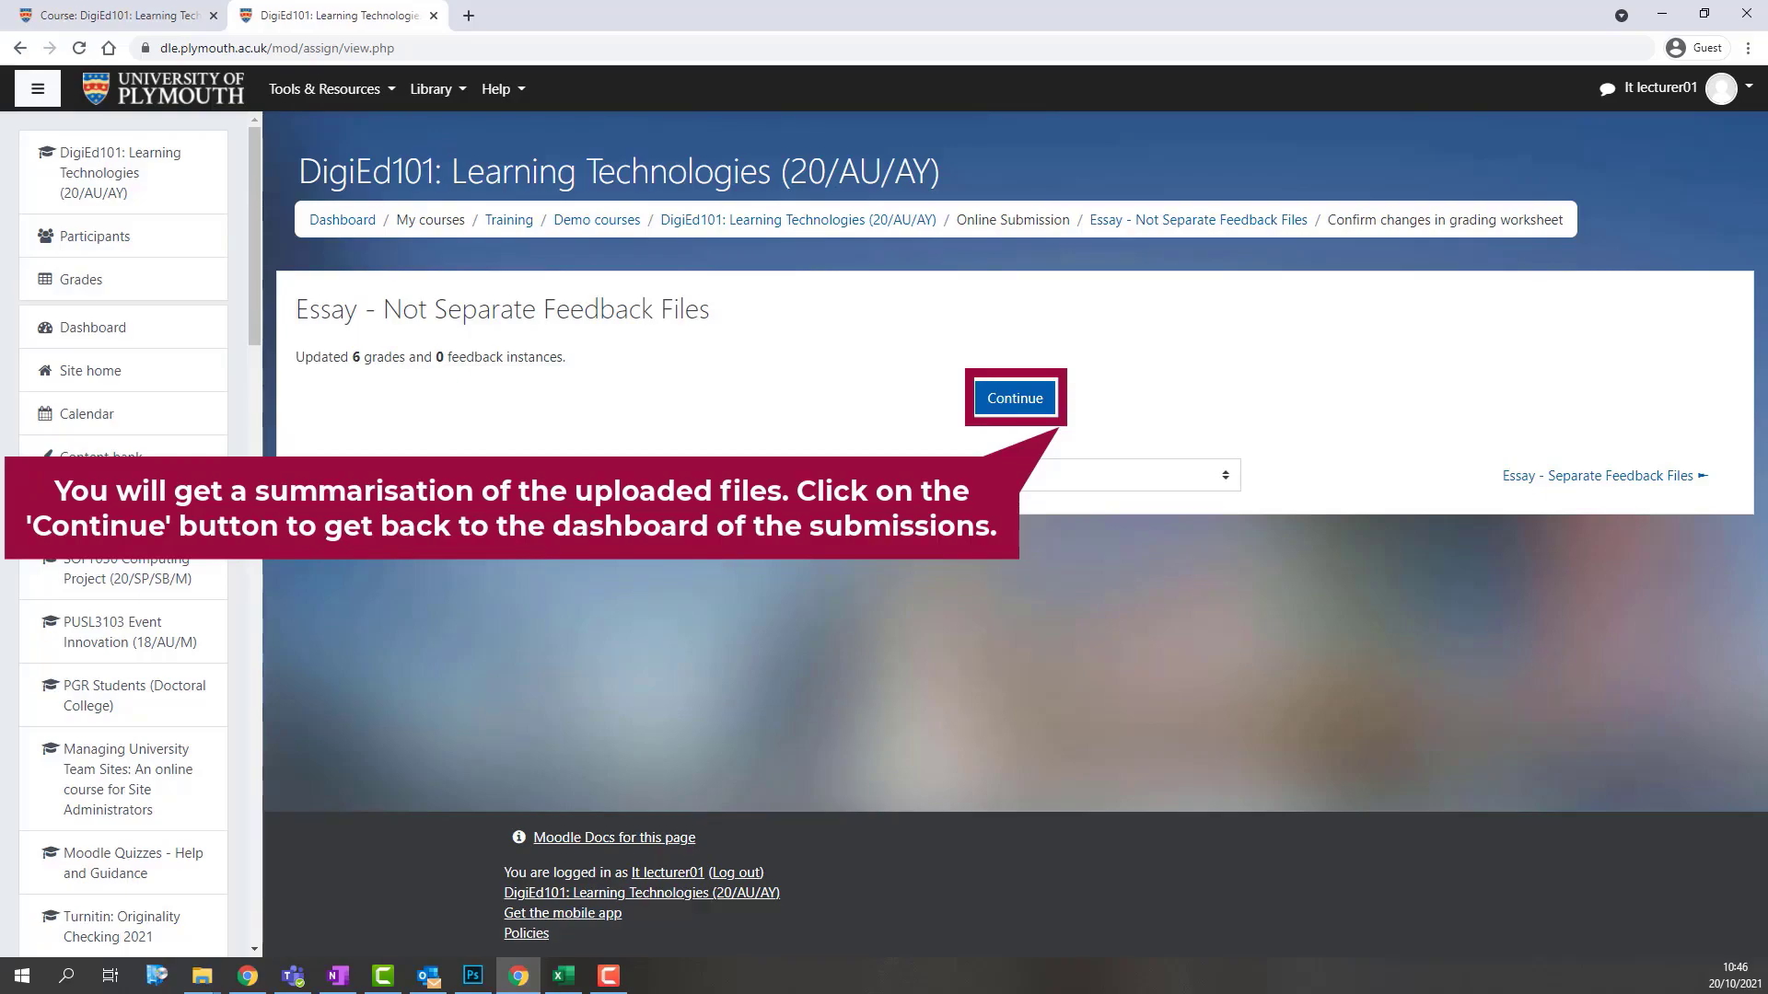
{"action": "left_click", "coordinate": [1016, 405]}
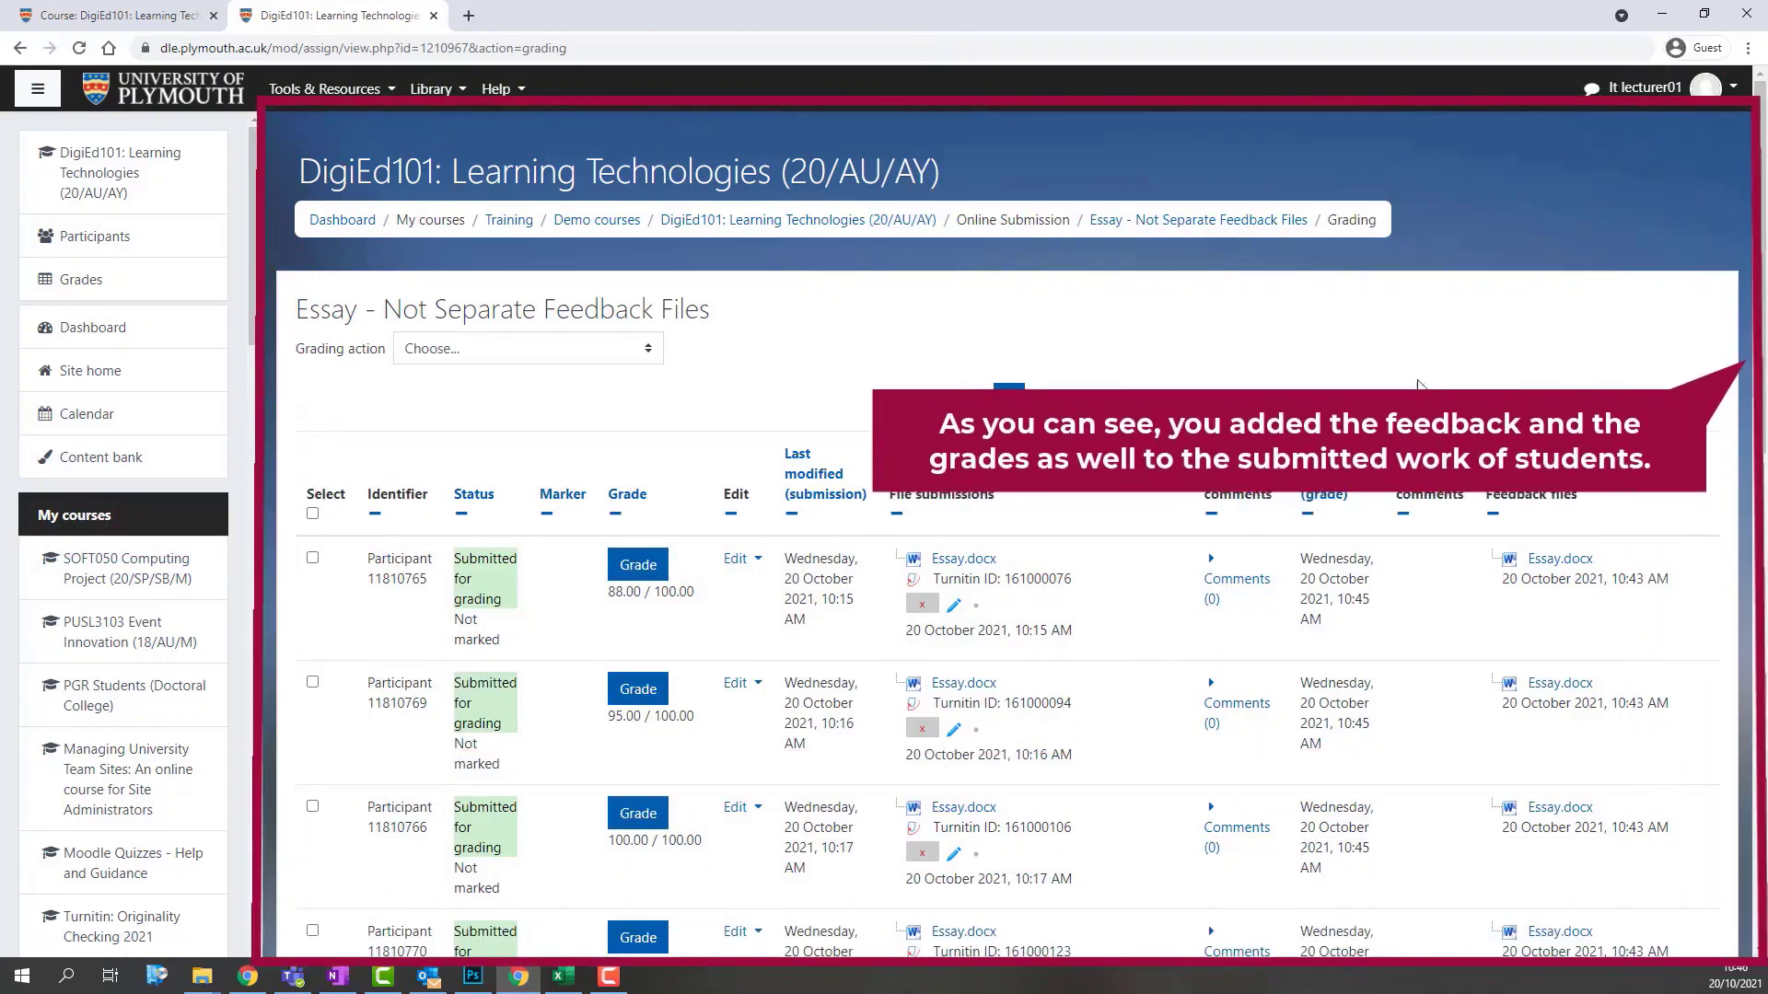
{"action": "scroll", "coordinate": [1735, 422], "scroll_direction": "down", "scroll_amount": 3}
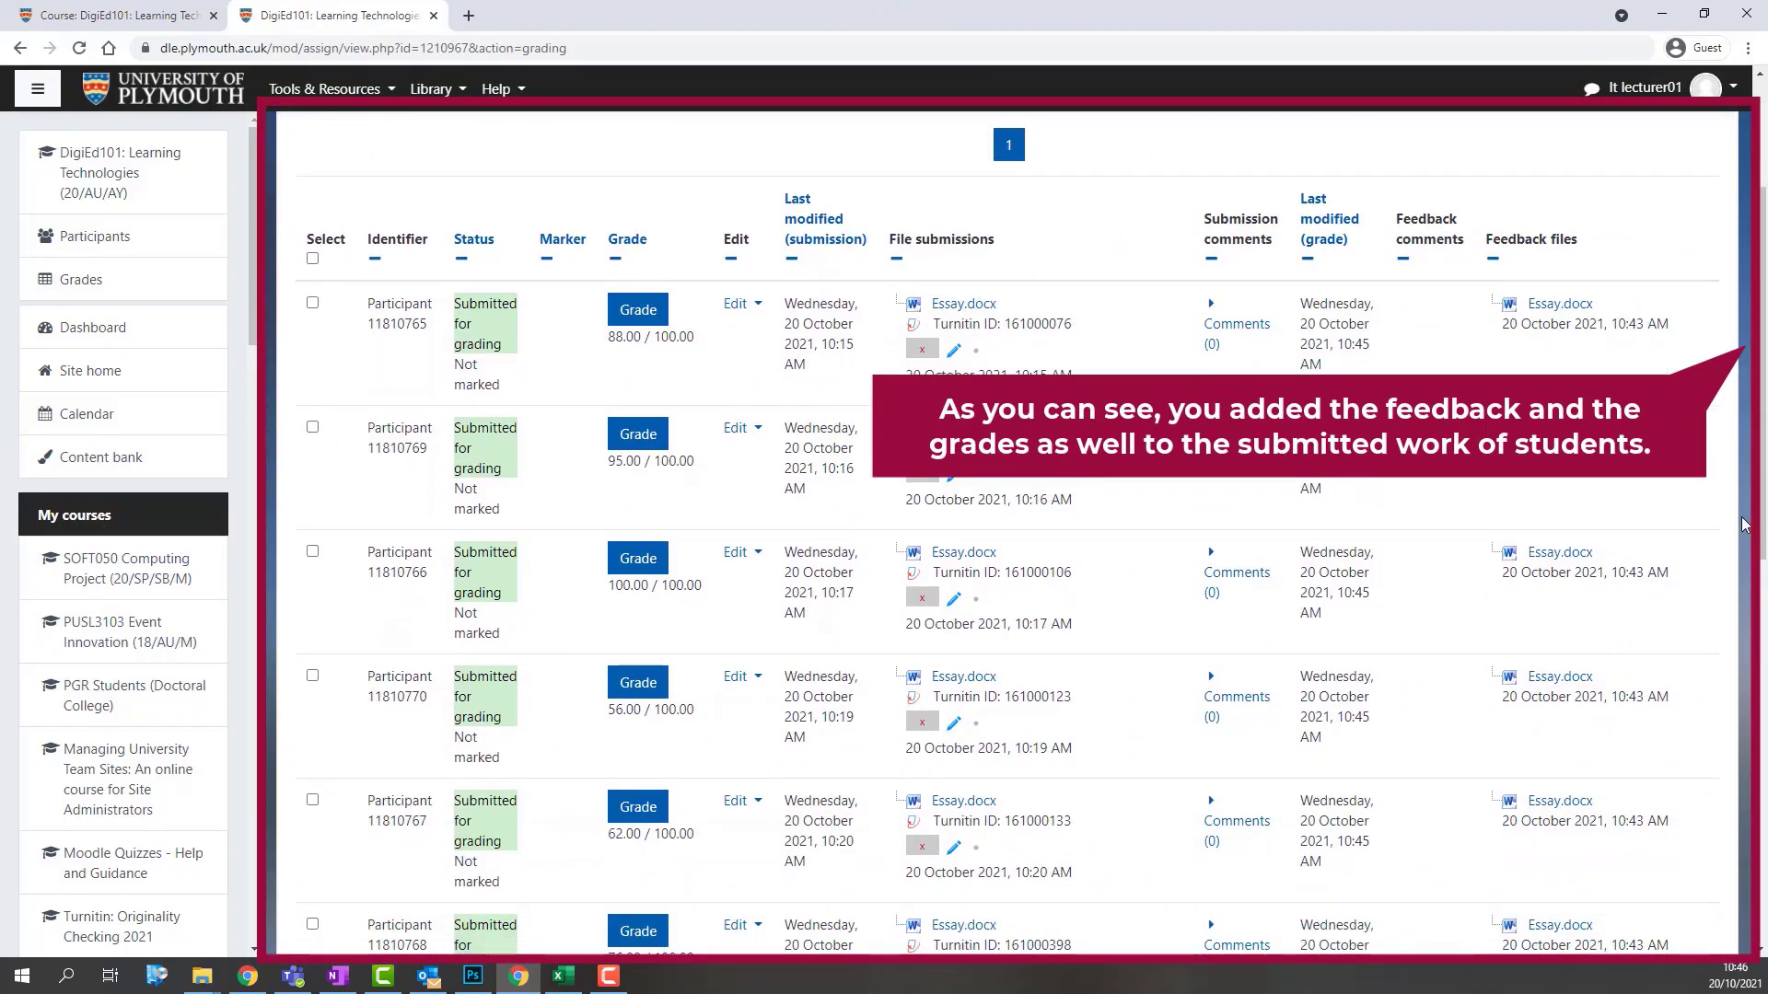
{"action": "scroll", "coordinate": [1747, 526], "scroll_direction": "down", "scroll_amount": 1}
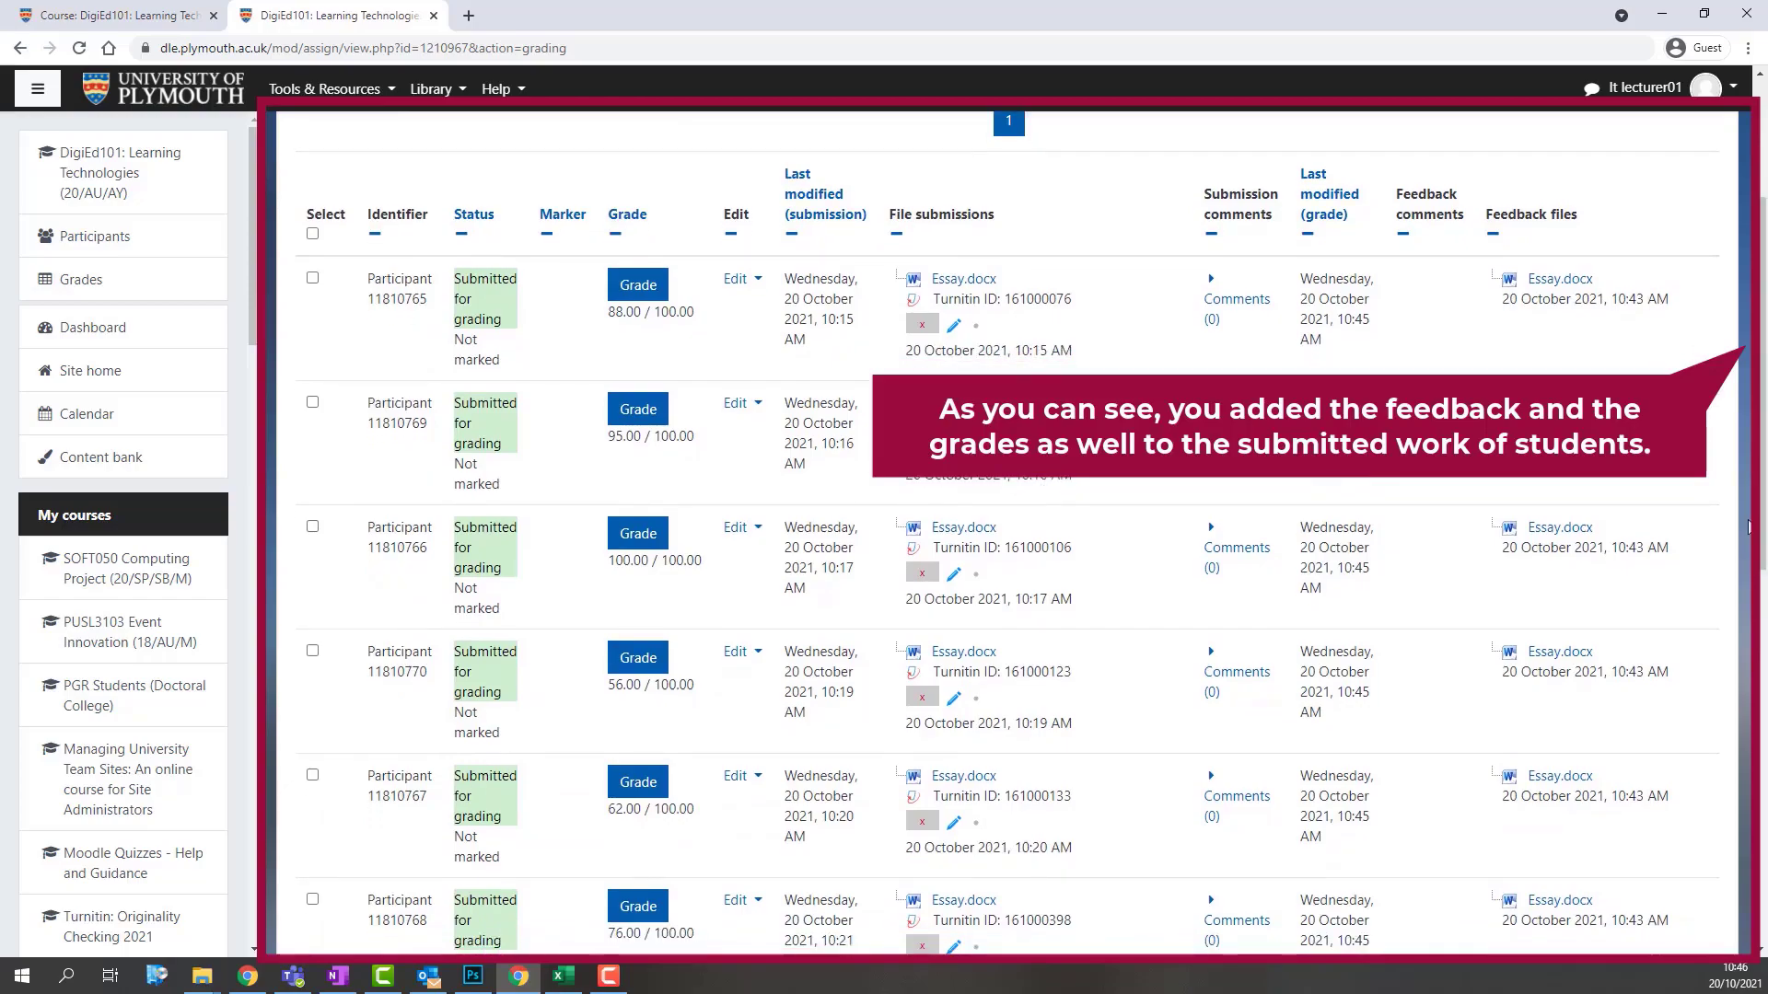